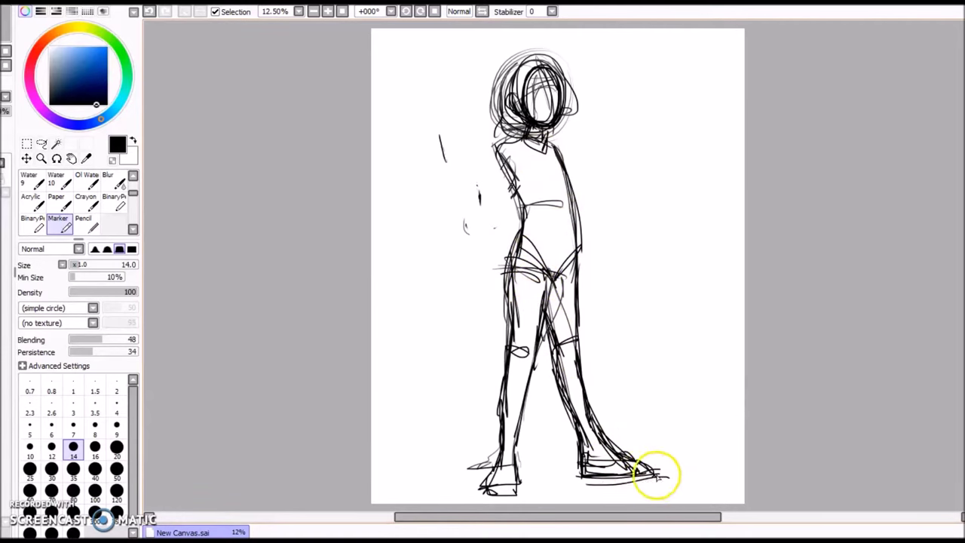
- Sketch a hood, a raised bent arm, a long open coat and laced boots over the standing figure
mouse_move(455, 159)
left_mouse_down()
mouse_move(479, 151)
mouse_move(476, 188)
mouse_move(491, 215)
mouse_move(548, 195)
mouse_move(523, 233)
mouse_move(534, 47)
mouse_move(538, 90)
mouse_move(526, 57)
mouse_move(491, 133)
mouse_move(578, 133)
mouse_move(577, 110)
mouse_move(553, 246)
mouse_move(463, 200)
left_mouse_up()
mouse_move(467, 359)
left_mouse_down()
mouse_move(564, 383)
mouse_move(559, 153)
mouse_move(584, 219)
mouse_move(606, 369)
mouse_move(512, 202)
mouse_move(470, 324)
mouse_move(541, 221)
mouse_move(512, 283)
mouse_move(559, 307)
mouse_move(545, 286)
left_mouse_up()
key("e")
key("e")
left_click_drag(517, 202, 483, 331)
mouse_move(567, 194)
left_mouse_down()
mouse_move(597, 388)
mouse_move(583, 370)
mouse_move(523, 404)
mouse_move(588, 392)
mouse_move(510, 459)
mouse_move(594, 478)
mouse_move(513, 491)
left_mouse_up()
key("e")
key("e")
mouse_move(511, 188)
left_mouse_down()
mouse_move(545, 222)
mouse_move(547, 183)
mouse_move(566, 269)
left_mouse_up()
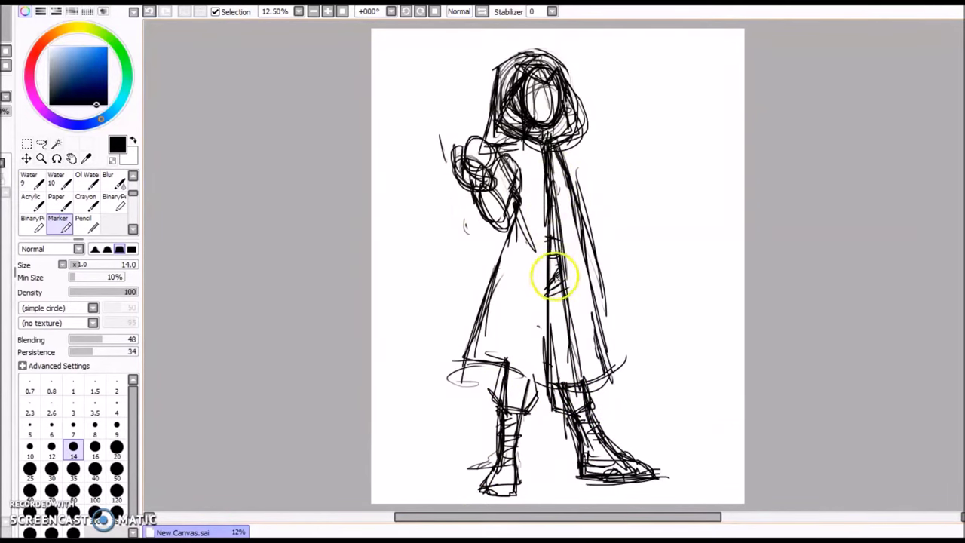
- Sketch the eyes, nose, mouth and forehead ornament inside the hood, and rework the hood edge and shoulder with the Marker
key("e")
key("e")
mouse_move(551, 99)
left_mouse_down()
mouse_move(540, 94)
mouse_move(537, 109)
mouse_move(563, 112)
left_mouse_up()
key("e")
key("d")
key("ctrl+z")
left_click(86, 224)
left_click(60, 224)
mouse_move(520, 83)
left_mouse_down()
mouse_move(565, 97)
mouse_move(504, 98)
mouse_move(592, 128)
left_mouse_up()
mouse_move(535, 98)
left_mouse_down()
mouse_move(555, 97)
mouse_move(525, 101)
mouse_move(545, 114)
left_mouse_up()
left_click_drag(457, 154, 517, 205)
mouse_move(556, 147)
left_mouse_down()
mouse_move(569, 154)
mouse_move(577, 196)
left_mouse_up()
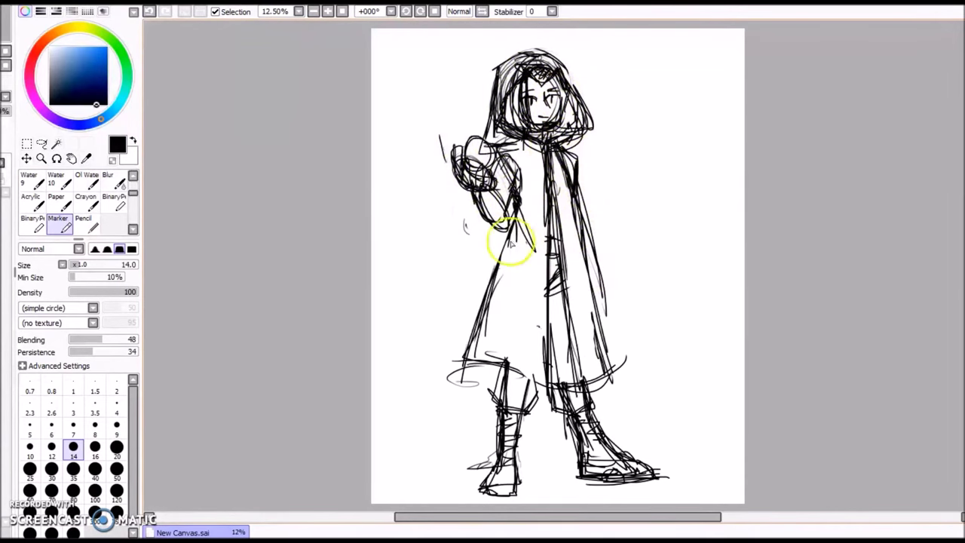
- Sketch tall pointed leaves and several round flowers on curved stems around the figure's boots
mouse_move(644, 448)
left_mouse_down()
mouse_move(638, 459)
mouse_move(653, 463)
mouse_move(611, 405)
left_mouse_up()
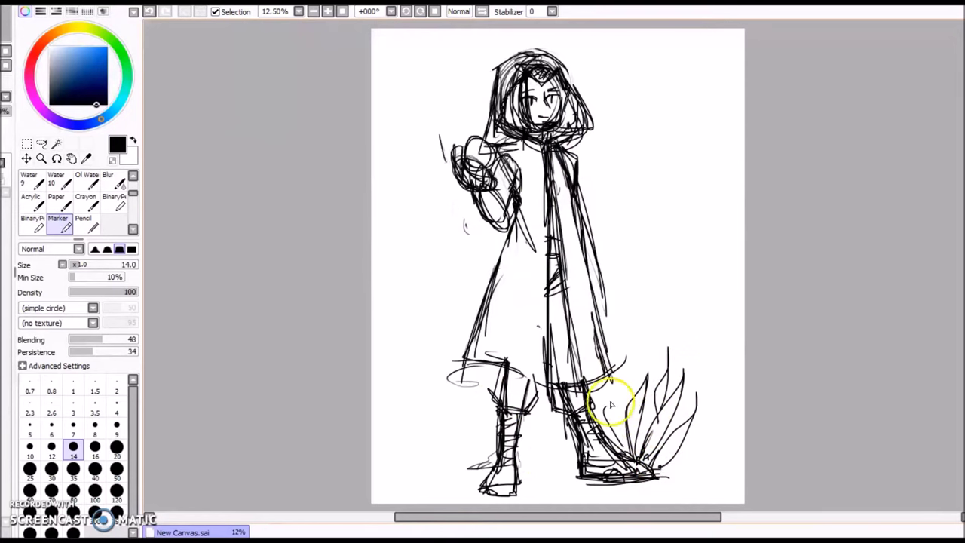
mouse_move(529, 455)
left_mouse_down()
mouse_move(431, 392)
mouse_move(485, 459)
mouse_move(469, 409)
mouse_move(444, 443)
mouse_move(550, 459)
mouse_move(491, 441)
mouse_move(534, 415)
mouse_move(578, 444)
left_mouse_up()
left_click_drag(615, 404, 622, 390)
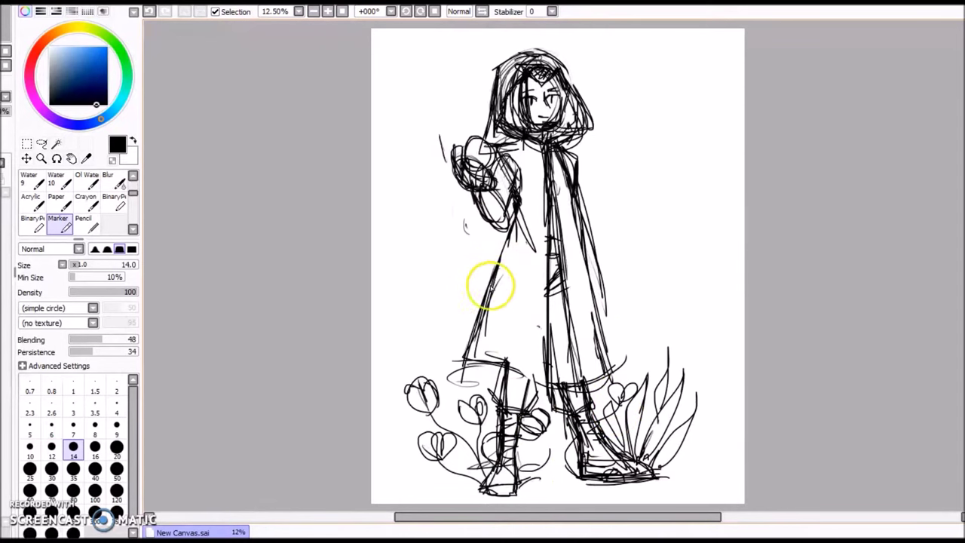
- Sketch a curling vine around the figure's waist with flowers and a leaf, and add the far sleeve's puffed shoulder
mouse_move(496, 263)
left_mouse_down()
mouse_move(559, 274)
mouse_move(609, 249)
mouse_move(597, 219)
mouse_move(607, 193)
mouse_move(636, 228)
left_mouse_up()
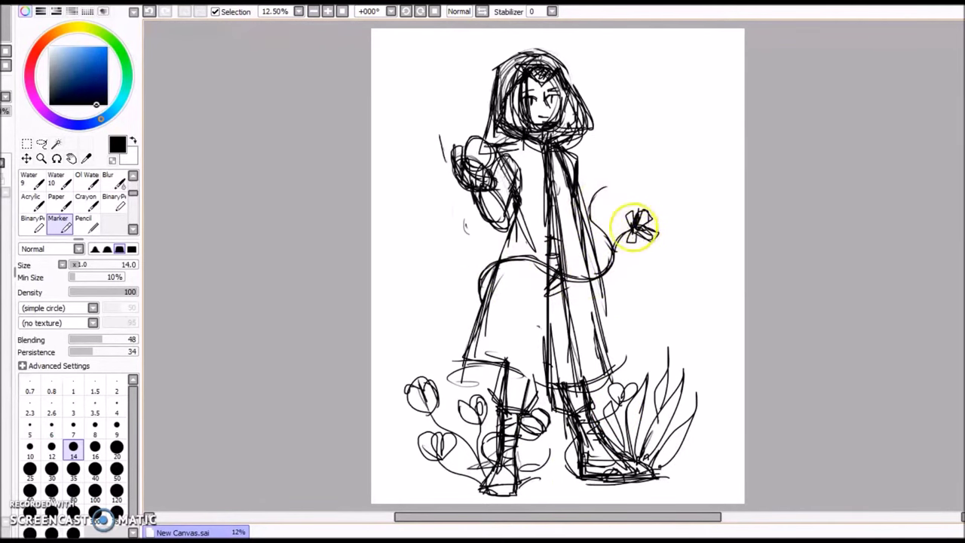
left_click_drag(620, 268, 641, 277)
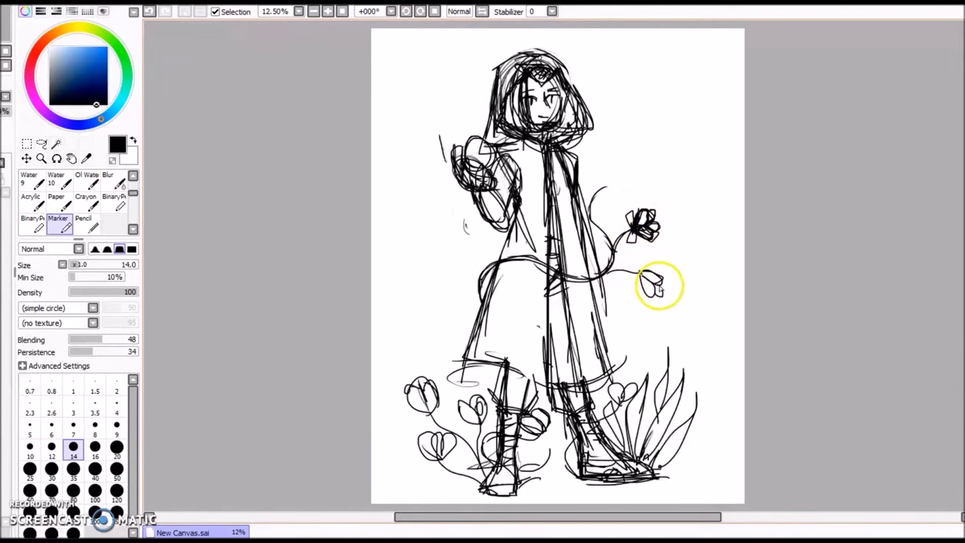
left_click_drag(490, 252, 480, 247)
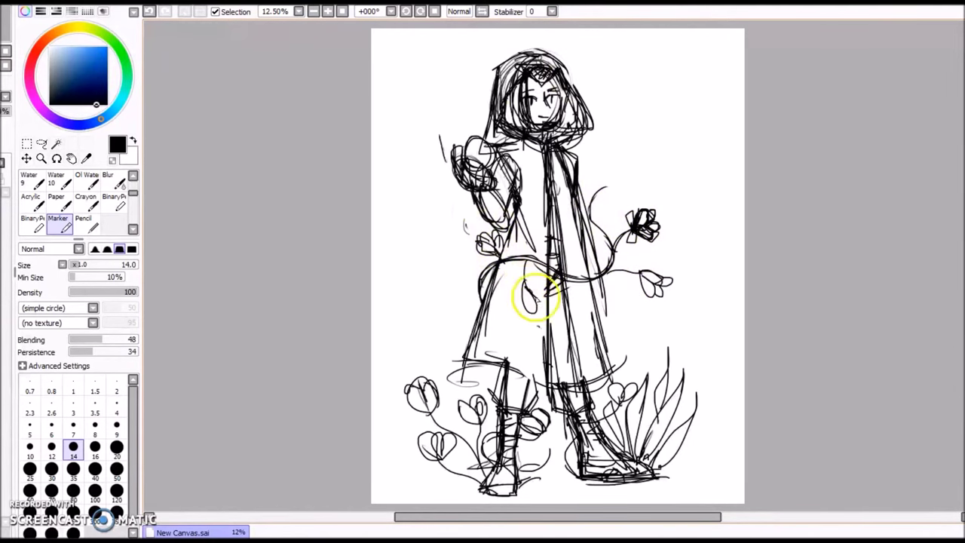
mouse_move(597, 184)
left_mouse_down()
mouse_move(604, 215)
mouse_move(585, 238)
mouse_move(587, 169)
mouse_move(607, 247)
left_mouse_up()
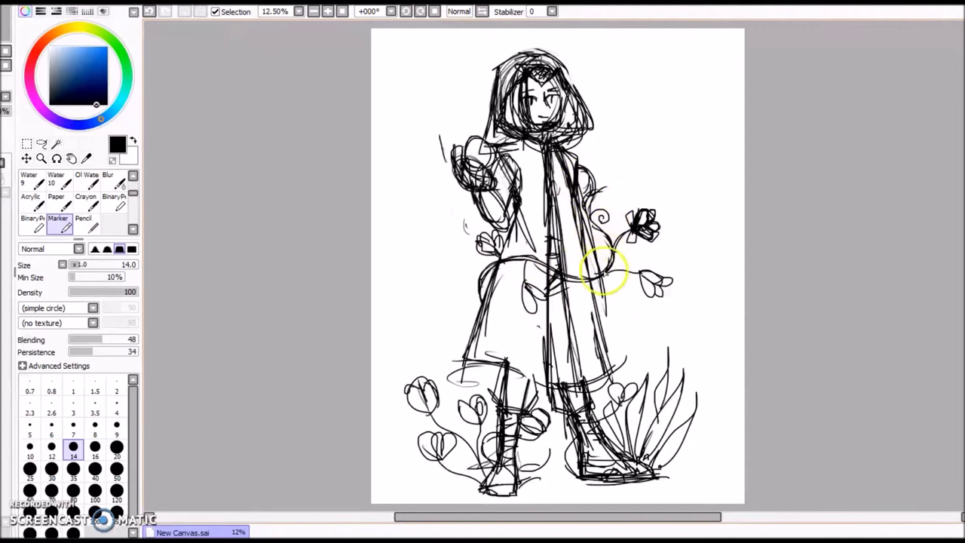
- Erase the hood around the face with the eraser at size 75
key("e")
key("[")
key("[")
key("[")
mouse_move(515, 116)
left_mouse_down()
mouse_move(504, 91)
mouse_move(519, 129)
mouse_move(517, 59)
mouse_move(549, 72)
mouse_move(497, 157)
left_mouse_up()
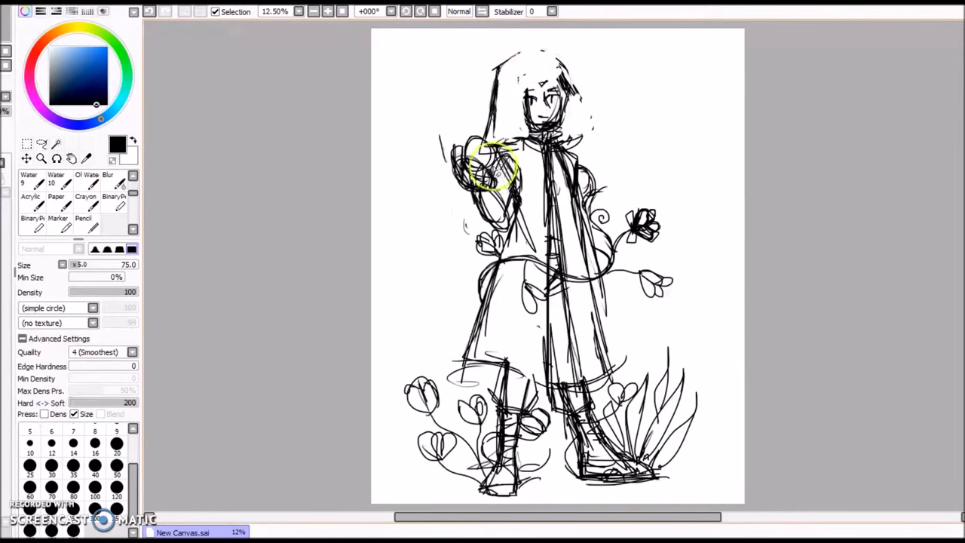
- Sketch a new oval head with eyebrows, eyes, glasses, nose and mouth using the Marker at size 14
left_click(324, 12)
left_click(324, 12)
left_click(324, 12)
left_click_drag(964, 270, 963, 193)
mouse_move(554, 180)
left_mouse_down()
mouse_move(586, 248)
mouse_move(466, 67)
mouse_move(385, 226)
left_mouse_up()
left_click(58, 224)
left_click(73, 446)
mouse_move(475, 256)
left_mouse_down()
mouse_move(533, 108)
mouse_move(526, 261)
left_mouse_up()
mouse_move(498, 187)
left_mouse_down()
mouse_move(572, 191)
mouse_move(496, 172)
mouse_move(484, 183)
mouse_move(505, 220)
mouse_move(547, 194)
mouse_move(594, 198)
mouse_move(535, 226)
mouse_move(546, 243)
mouse_move(527, 247)
mouse_move(525, 238)
mouse_move(565, 235)
left_mouse_up()
left_click_drag(553, 221, 556, 228)
mouse_move(481, 252)
left_mouse_down()
mouse_move(534, 274)
mouse_move(576, 242)
left_mouse_up()
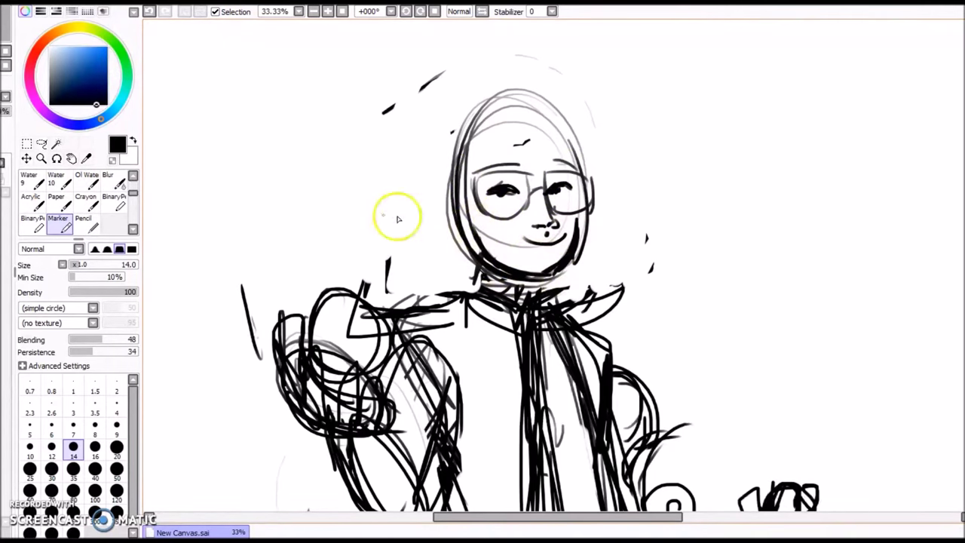
- Redraw the mouth as a simple smile and sketch short bangs across the forehead with the Marker
left_click_drag(134, 193, 133, 182)
left_click(60, 182)
left_click_drag(528, 239, 565, 235)
left_click_drag(133, 184, 134, 194)
double_click(87, 224)
left_click(592, 285)
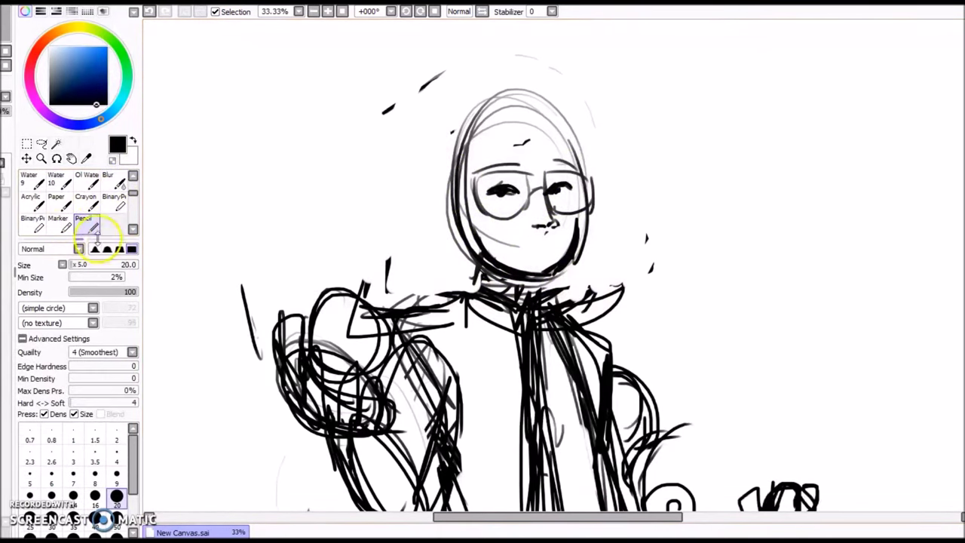
left_click(60, 224)
mouse_move(531, 124)
left_mouse_down()
mouse_move(504, 153)
mouse_move(523, 153)
left_mouse_up()
left_click_drag(552, 118, 576, 154)
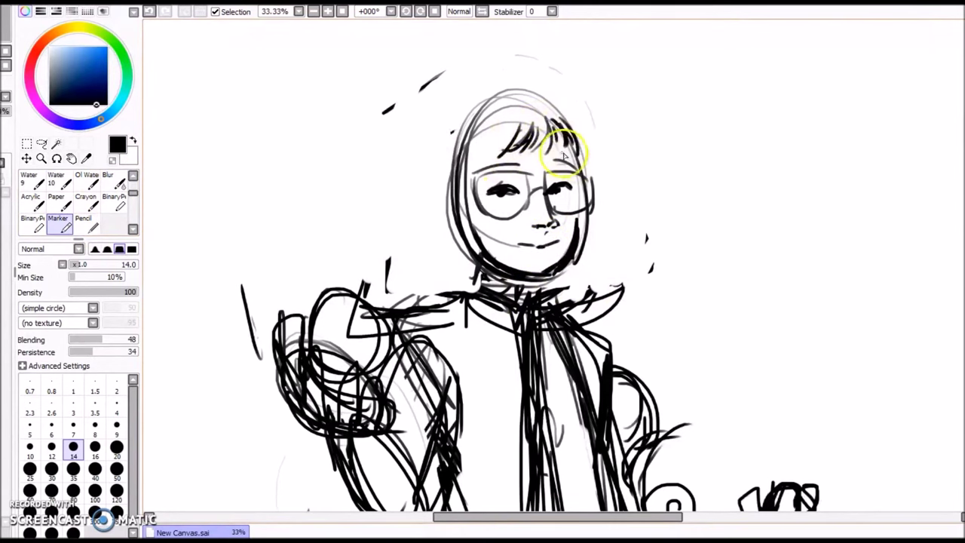
- Sketch a shoulder-length bob with flipped ends around both sides of the face
left_click_drag(514, 127, 467, 173)
left_click_drag(483, 171, 475, 265)
left_click_drag(512, 104, 432, 186)
mouse_move(453, 135)
left_mouse_down()
mouse_move(385, 257)
mouse_move(442, 276)
left_mouse_up()
mouse_move(542, 83)
left_mouse_down()
mouse_move(613, 236)
mouse_move(573, 301)
left_mouse_up()
left_click_drag(435, 299, 402, 218)
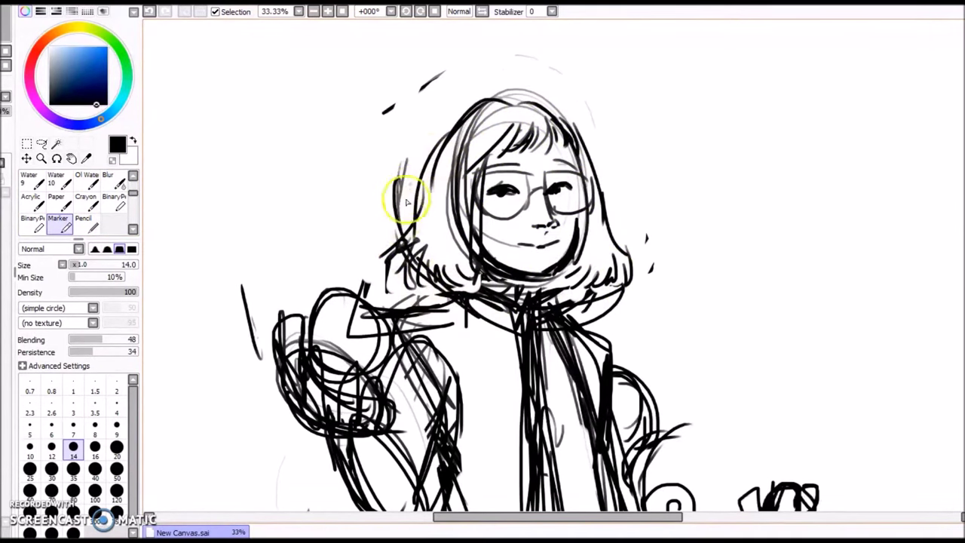
- Sketch a tall arched hoop above the hair for a crown, cleaning up stray lines
mouse_move(425, 180)
left_mouse_down()
mouse_move(459, 83)
mouse_move(488, 54)
mouse_move(401, 202)
mouse_move(436, 74)
mouse_move(611, 205)
mouse_move(403, 103)
mouse_move(463, 64)
left_mouse_up()
left_click_drag(520, 39, 595, 162)
left_click_drag(467, 59, 409, 146)
left_click_drag(520, 68, 433, 188)
left_click_drag(595, 90, 592, 165)
key("e")
left_click_drag(539, 34, 616, 93)
key("m")
mouse_move(539, 54)
left_mouse_down()
mouse_move(597, 123)
mouse_move(622, 126)
left_mouse_up()
- Sketch leaves and small flowers along the arched crown
mouse_move(383, 77)
left_mouse_down()
mouse_move(402, 112)
mouse_move(392, 177)
left_mouse_up()
left_click_drag(435, 44, 452, 39)
scroll(533, 134, "up", 2)
left_click_drag(534, 134, 560, 126)
left_click_drag(522, 143, 540, 144)
left_click_drag(566, 170, 580, 180)
- Sketch grass blades, leaves and blossoms decorating the lower part of the coat on both sides
scroll(941, 338, "down", 10)
mouse_move(336, 226)
left_mouse_down()
mouse_move(405, 221)
mouse_move(526, 260)
left_mouse_up()
mouse_move(409, 215)
left_mouse_down()
mouse_move(409, 184)
mouse_move(478, 189)
mouse_move(491, 172)
mouse_move(355, 102)
mouse_move(294, 97)
mouse_move(431, 75)
mouse_move(431, 103)
mouse_move(474, 114)
left_mouse_up()
mouse_move(625, 147)
left_mouse_down()
mouse_move(637, 175)
mouse_move(663, 118)
mouse_move(646, 280)
mouse_move(689, 265)
left_mouse_up()
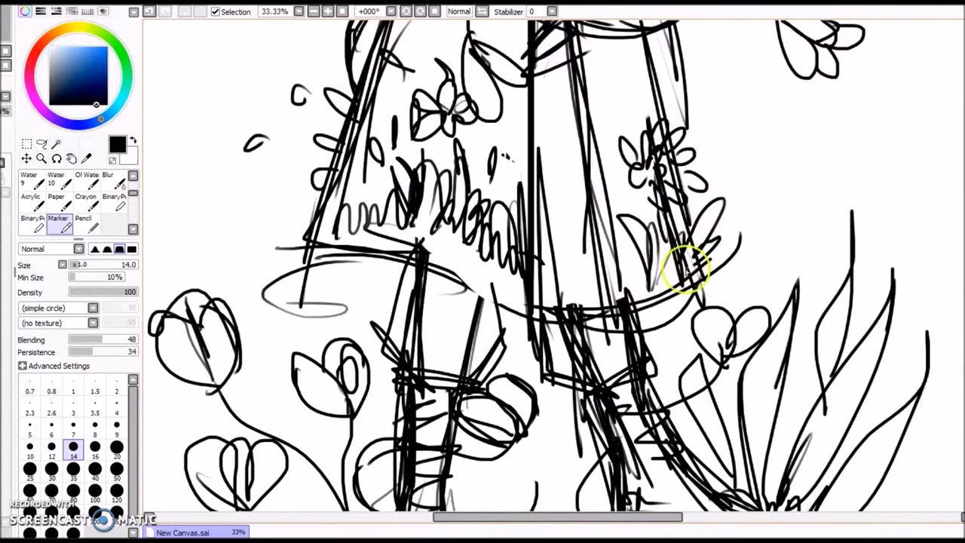
- Redraw the raised hand with distinct fingers and rework its sleeve, erasing the rough lines
scroll(689, 265, "up", 3)
scroll(554, 265, "up", 11)
mouse_move(450, 230)
left_mouse_down()
mouse_move(457, 339)
mouse_move(433, 343)
mouse_move(294, 274)
left_mouse_up()
key("e")
key("e")
mouse_move(283, 313)
left_mouse_down()
mouse_move(291, 248)
mouse_move(317, 259)
mouse_move(316, 334)
mouse_move(335, 348)
mouse_move(327, 370)
mouse_move(377, 340)
left_mouse_up()
key("e")
mouse_move(422, 370)
left_mouse_down()
mouse_move(463, 205)
mouse_move(376, 146)
mouse_move(470, 189)
mouse_move(553, 258)
left_mouse_up()
- Sketch a V-shaped collar at the figure's neck
key("b")
left_click_drag(454, 225, 529, 279)
left_click_drag(577, 234, 531, 281)
- Fade the sketch to light grey and ink both eyes over it with the Pencil at size 14
left_click(344, 13)
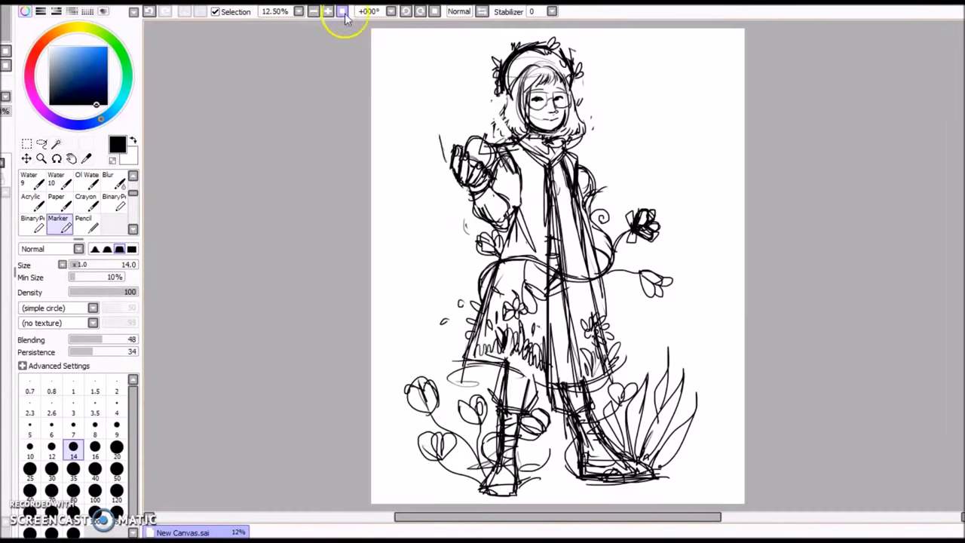
left_click(2, 111)
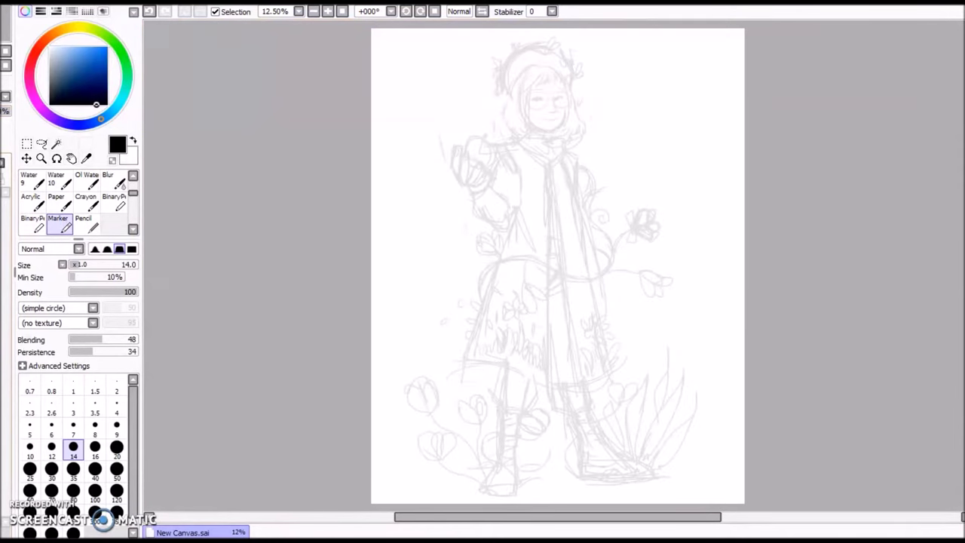
left_click(328, 12)
left_click(328, 11)
left_click_drag(964, 305, 964, 204)
left_click_drag(465, 222, 457, 229)
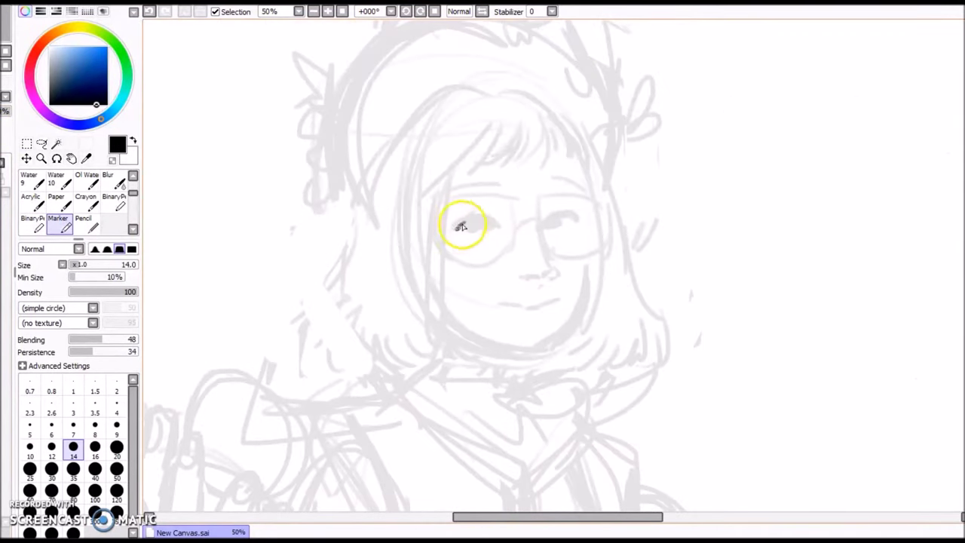
left_click(83, 222)
mouse_move(452, 228)
left_mouse_down()
mouse_move(578, 217)
mouse_move(560, 221)
left_mouse_up()
left_click_drag(466, 226, 472, 224)
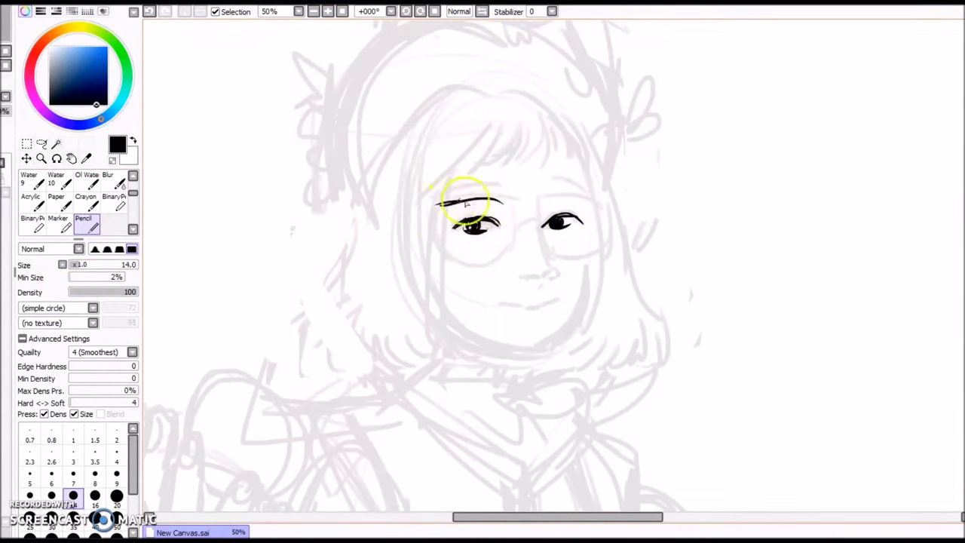
- Ink the glasses frame, the nose with its ring and the smiling mouth over the faded sketch
mouse_move(473, 267)
left_mouse_down()
mouse_move(517, 205)
mouse_move(602, 241)
left_mouse_up()
mouse_move(536, 207)
left_mouse_down()
mouse_move(601, 216)
mouse_move(600, 237)
left_mouse_up()
mouse_move(437, 208)
left_mouse_down()
mouse_move(486, 258)
mouse_move(553, 273)
left_mouse_up()
left_click_drag(500, 300, 534, 304)
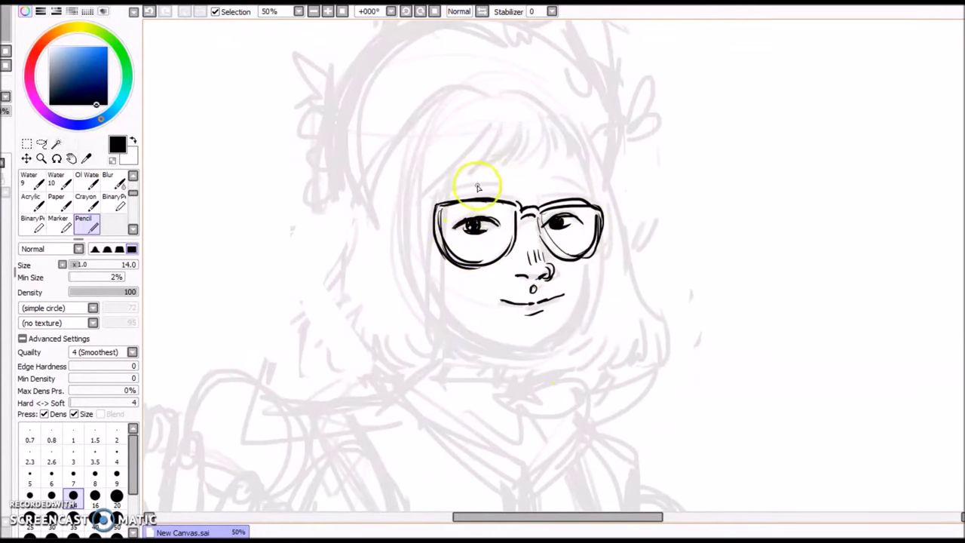
- Ink both eyebrows and the strands of the bangs across the forehead
left_click_drag(473, 184, 511, 183)
left_click_drag(543, 186, 575, 190)
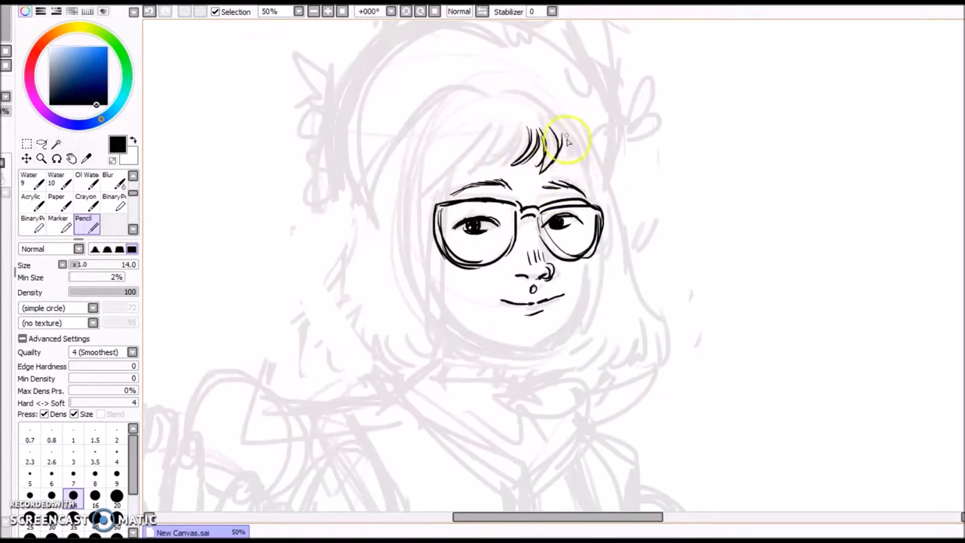
left_click_drag(566, 140, 600, 160)
left_click_drag(527, 130, 443, 178)
- Ink the cheek and jaw outline and long wavy hair strands on both sides of the face
mouse_move(459, 316)
left_mouse_down()
mouse_move(551, 338)
mouse_move(586, 268)
left_mouse_up()
key("ctrl+z")
left_click_drag(444, 253, 464, 324)
mouse_move(450, 365)
left_mouse_down()
mouse_move(420, 372)
mouse_move(425, 136)
mouse_move(351, 204)
left_mouse_up()
left_click_drag(386, 149, 495, 102)
left_click_drag(483, 115, 456, 132)
mouse_move(340, 209)
left_mouse_down()
mouse_move(506, 112)
mouse_move(566, 122)
mouse_move(598, 260)
mouse_move(606, 248)
mouse_move(657, 291)
mouse_move(610, 209)
left_mouse_up()
left_click_drag(596, 275, 562, 358)
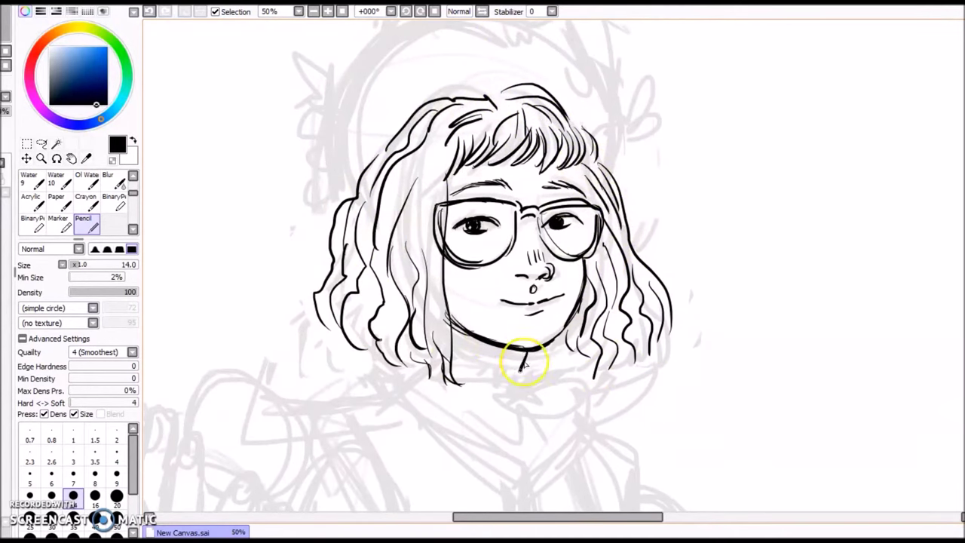
- Ink the crown's arch of overlapping branches from one side of the hair to the other
scroll(361, 224, "up", 2)
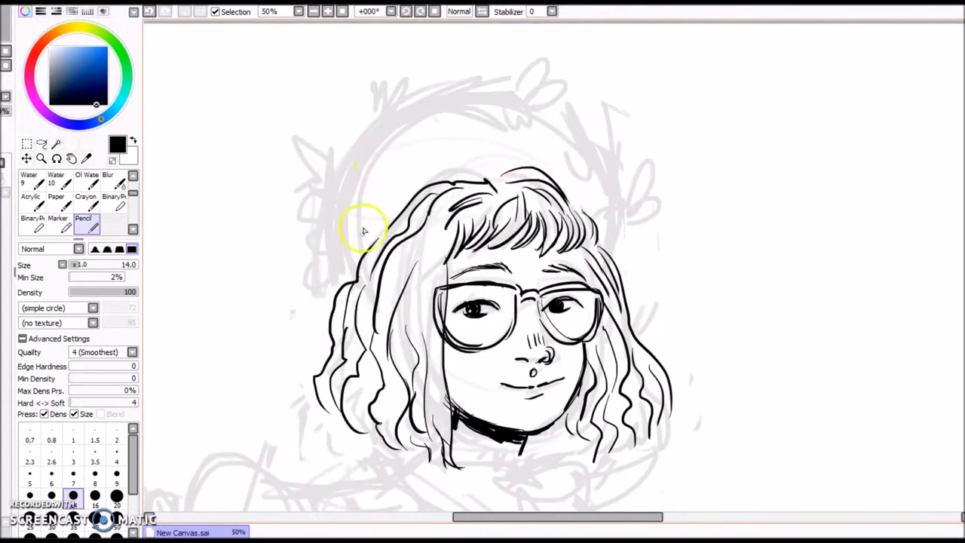
left_click_drag(350, 280, 329, 146)
mouse_move(343, 207)
left_mouse_down()
mouse_move(385, 101)
mouse_move(447, 92)
left_mouse_up()
left_click_drag(375, 134, 459, 71)
mouse_move(381, 125)
left_mouse_down()
mouse_move(484, 96)
mouse_move(588, 122)
mouse_move(610, 155)
mouse_move(612, 245)
left_mouse_up()
- Ink a large petalled flower at the crown's left end and tiny blossoms along its branches
mouse_move(293, 154)
left_mouse_down()
mouse_move(331, 200)
mouse_move(323, 209)
mouse_move(366, 220)
left_mouse_up()
left_click_drag(603, 113, 612, 98)
left_click_drag(634, 197, 641, 205)
left_click_drag(384, 89, 395, 90)
left_click_drag(352, 101, 354, 110)
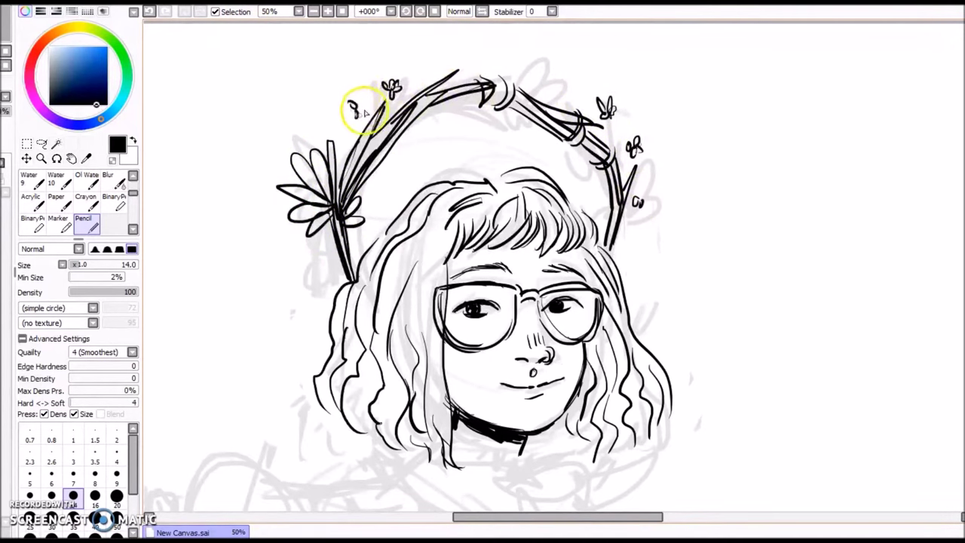
left_click_drag(537, 91, 541, 92)
left_click_drag(546, 92, 553, 95)
left_click_drag(556, 95, 529, 86)
key("ctrl+z")
key("ctrl+z")
key("ctrl+z")
key("ctrl+z")
- Ink a full layered flower at the top of the crown and another blossom with a leaf on its right side
left_click_drag(531, 84, 537, 92)
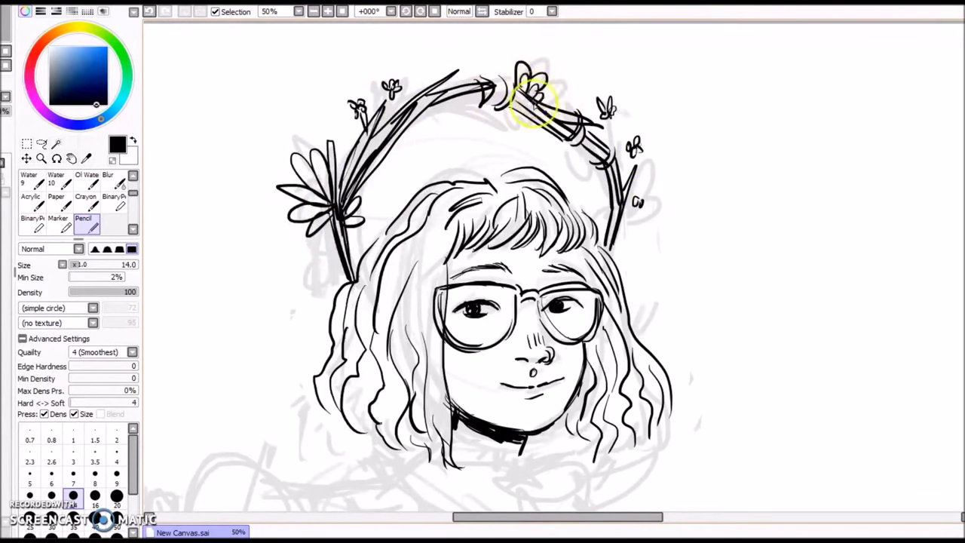
key("ctrl+z")
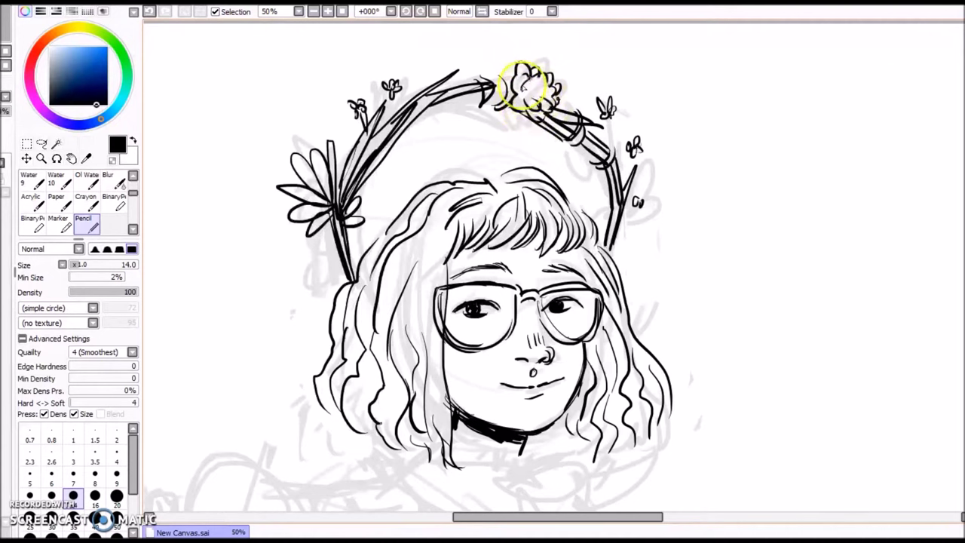
mouse_move(589, 165)
left_mouse_down()
mouse_move(646, 204)
mouse_move(629, 231)
left_mouse_up()
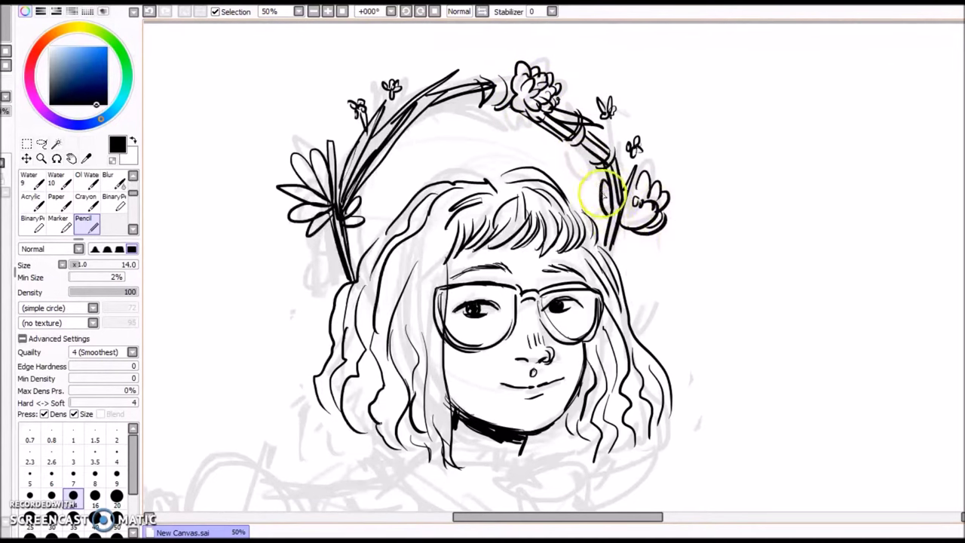
- Ink the folded scarf around the neck, coming to a point at the chest
scroll(607, 203, "down", 5)
mouse_move(452, 190)
left_mouse_down()
mouse_move(538, 230)
mouse_move(584, 240)
left_mouse_up()
left_click_drag(367, 249, 523, 331)
mouse_move(377, 229)
left_mouse_down()
mouse_move(512, 331)
mouse_move(513, 303)
left_mouse_up()
left_click_drag(513, 303, 556, 285)
left_click_drag(586, 242, 531, 272)
left_click_drag(539, 329, 591, 284)
left_click_drag(521, 357, 604, 280)
- Ink two long lines from the scarf's point down to the hem as the coat's front opening
scroll(554, 265, "down", 4)
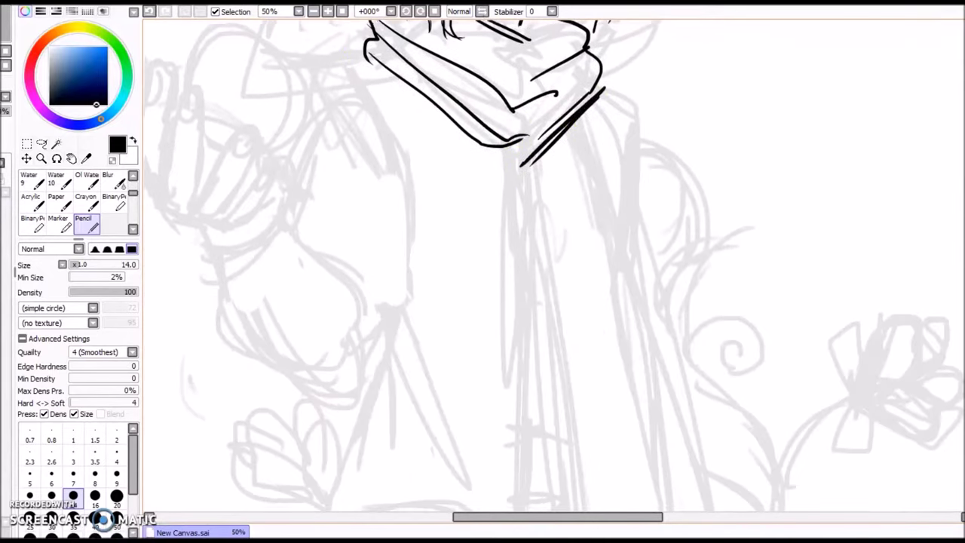
scroll(556, 190, "down", 4)
mouse_move(551, 170)
left_mouse_down()
mouse_move(553, 369)
mouse_move(579, 385)
left_mouse_up()
left_click_drag(554, 346, 553, 388)
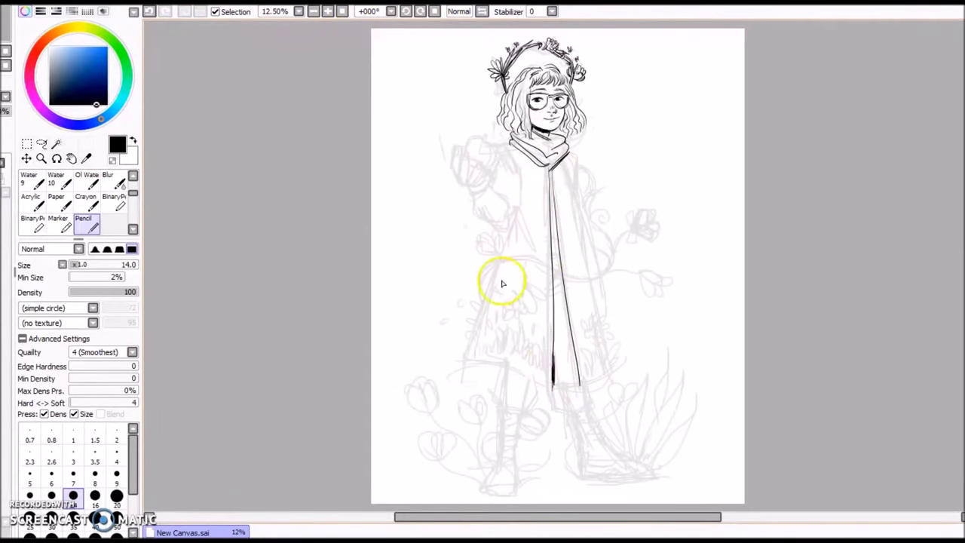
- Ink a leaf-shaped clasp across the coat's front opening just below the scarf
left_click(328, 12)
left_click(328, 12)
left_click(327, 12)
scroll(803, 224, "up", 3)
left_click_drag(526, 168, 554, 162)
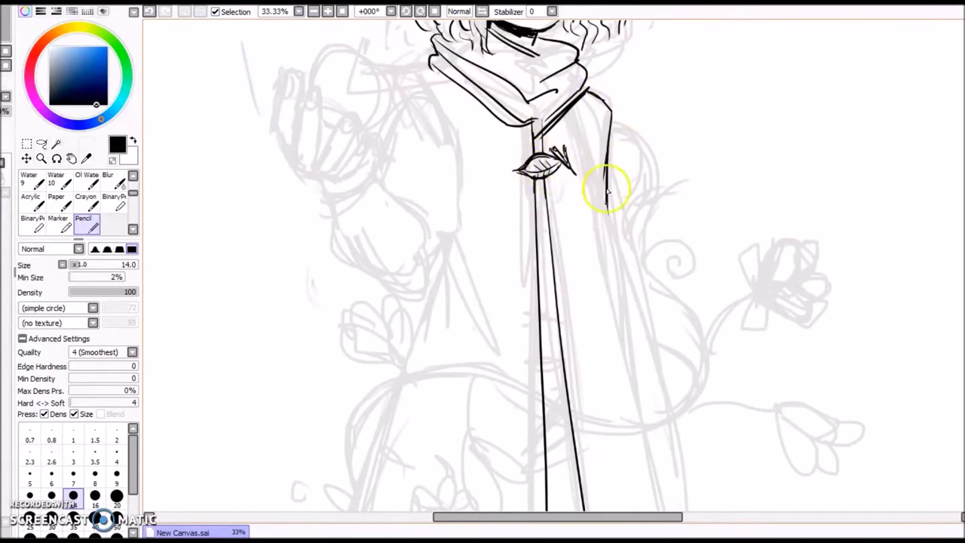
- Ink the coat's right side from the shoulder down to the hem, following the sketch
left_click_drag(958, 217, 957, 257)
left_click_drag(606, 60, 652, 279)
left_click_drag(628, 183, 653, 282)
left_click_drag(957, 258, 957, 305)
left_click_drag(647, 95, 699, 328)
left_click_drag(684, 267, 712, 367)
- Ink the curved hem of both coat panels, replacing the first left-panel stroke with a new one
left_click_drag(618, 408, 713, 367)
left_click_drag(310, 344, 533, 400)
key("ctrl+z")
key("ctrl+z")
left_click_drag(310, 344, 546, 409)
left_click_drag(958, 306, 957, 240)
- Ink the coat's left edge down to the hem and the raised arm's puffed sleeve with its gathered cuff
left_click(314, 11)
left_click_drag(476, 197, 371, 500)
left_click_drag(370, 505, 388, 463)
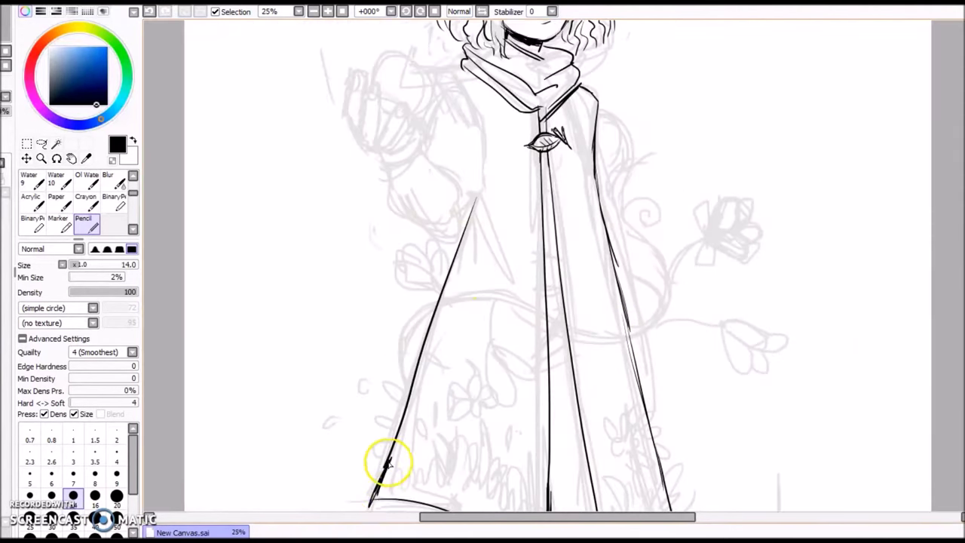
left_click_drag(455, 88, 483, 156)
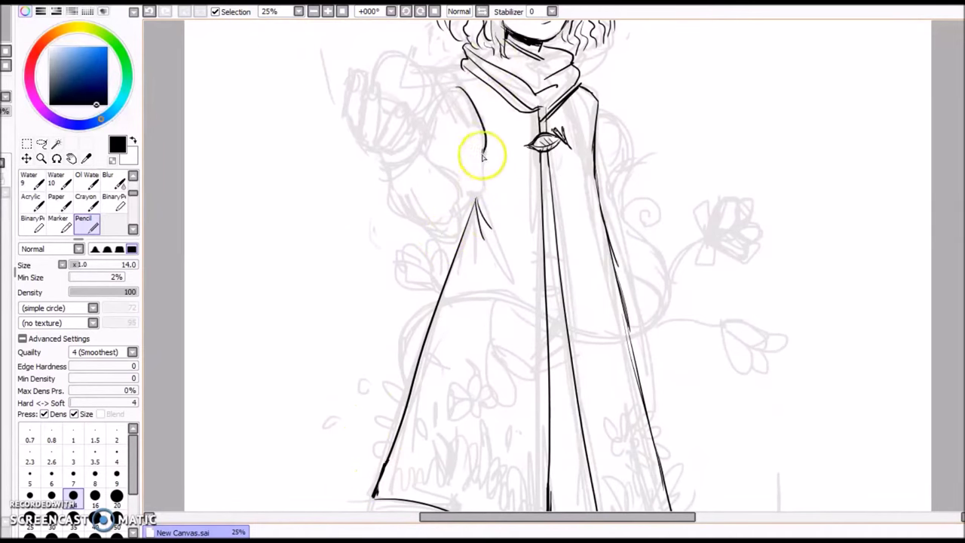
left_click_drag(386, 172, 449, 226)
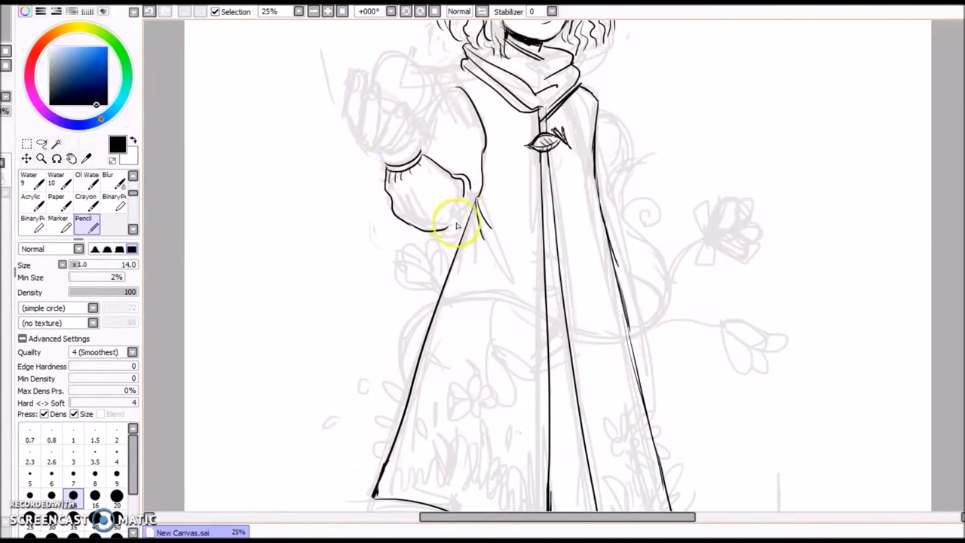
- Rough-sketch a hatched orb with flames and sparks above the raised hand using the Marker, and shift it slightly left
scroll(457, 115, "up", 3)
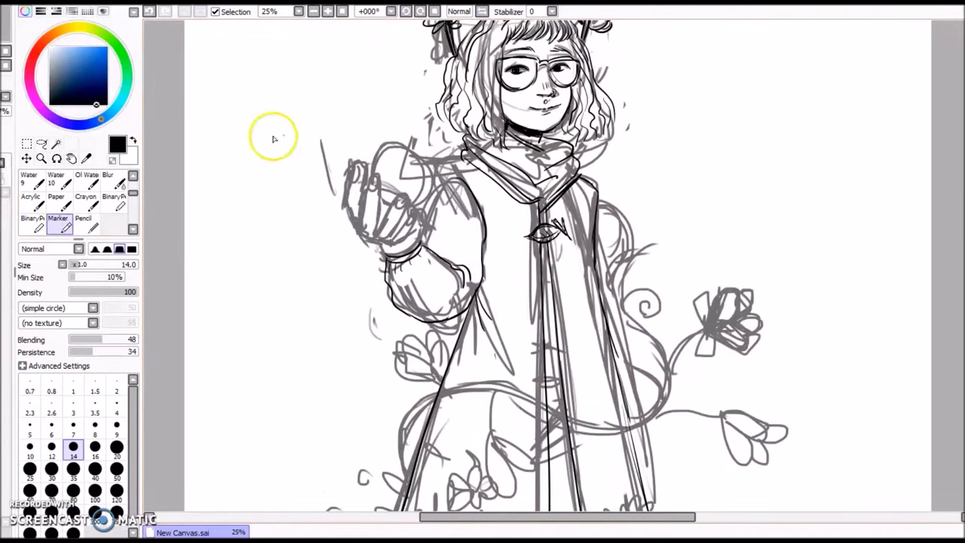
mouse_move(396, 143)
left_mouse_down()
mouse_move(395, 157)
mouse_move(416, 155)
left_mouse_up()
left_click_drag(964, 210, 964, 187)
mouse_move(395, 208)
left_mouse_down()
mouse_move(385, 141)
mouse_move(402, 208)
left_mouse_up()
left_click_drag(399, 155, 411, 213)
left_click_drag(399, 131, 401, 147)
left_click_drag(382, 95, 384, 110)
left_click_drag(376, 173, 383, 191)
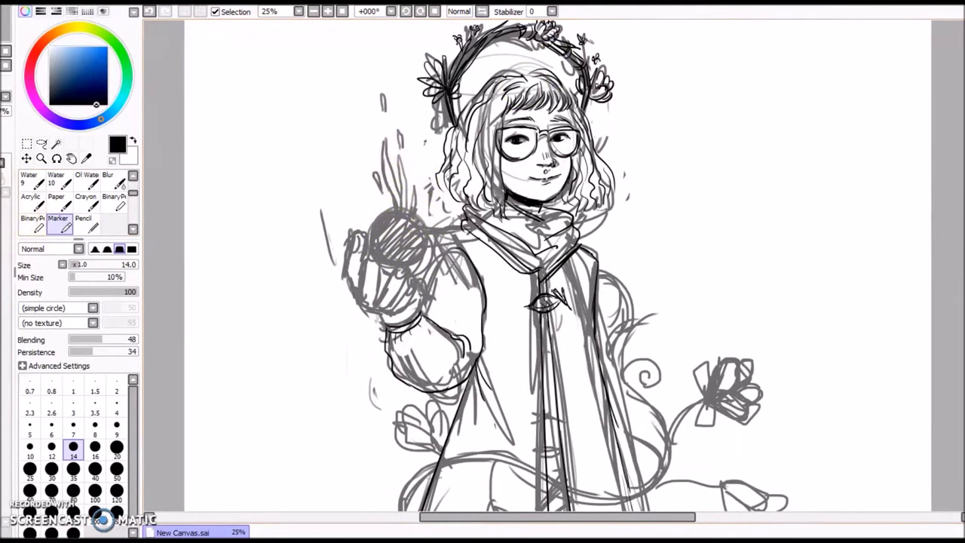
left_click(41, 143)
mouse_move(431, 231)
left_mouse_down()
mouse_move(383, 241)
mouse_move(415, 183)
mouse_move(362, 135)
left_mouse_up()
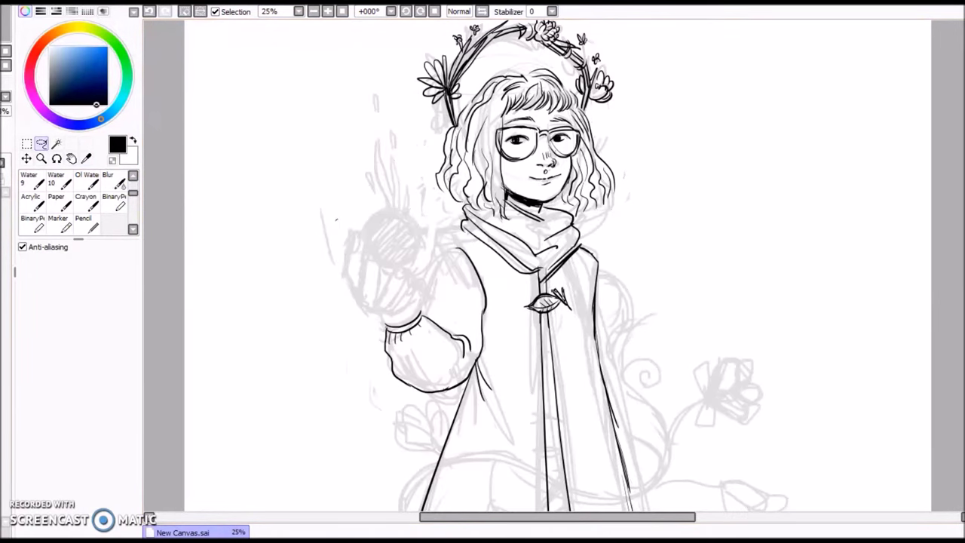
left_click(83, 222)
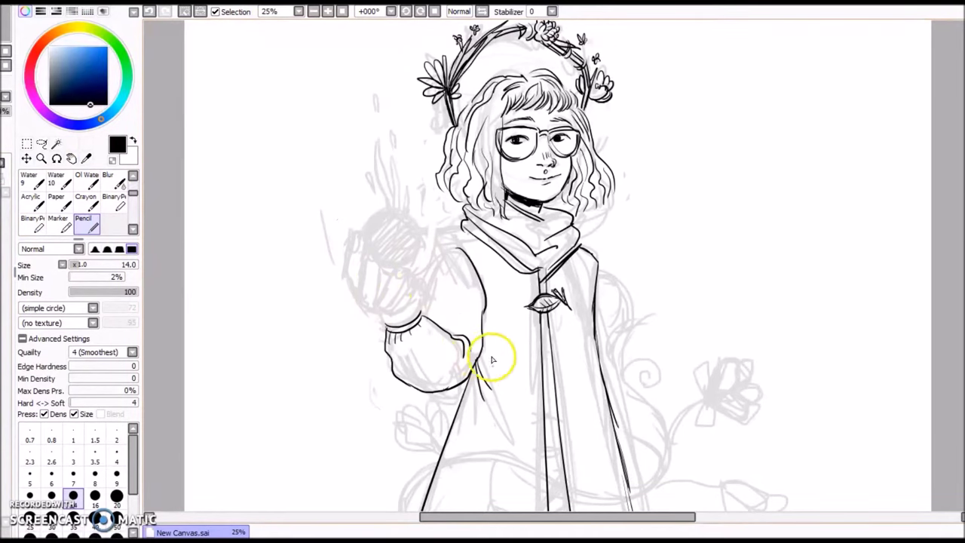
left_click(61, 224)
left_click(86, 226)
key("e")
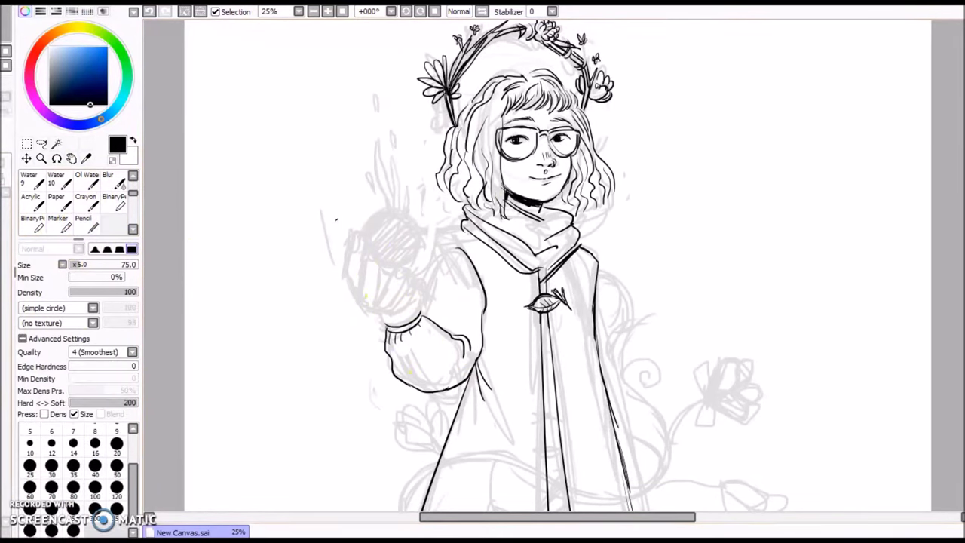
key("e")
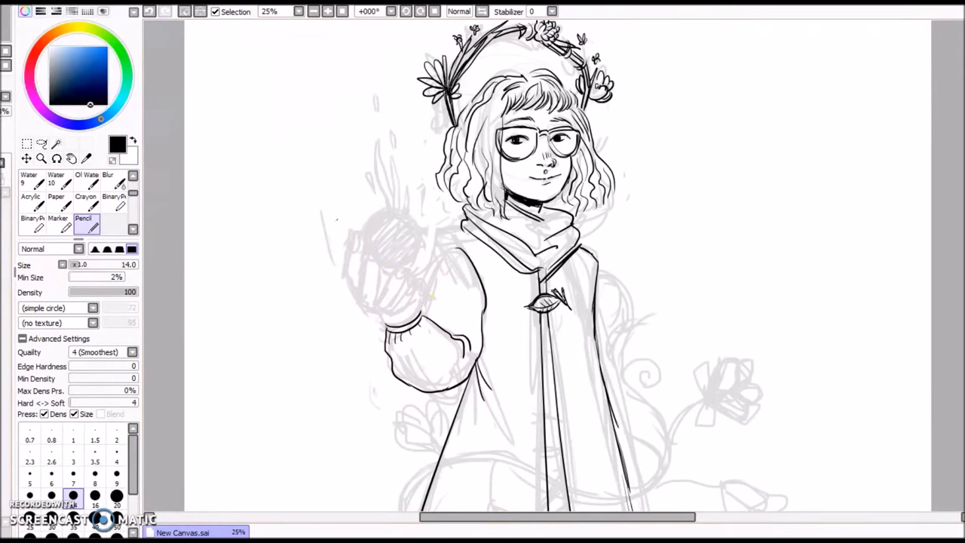
left_click(89, 47)
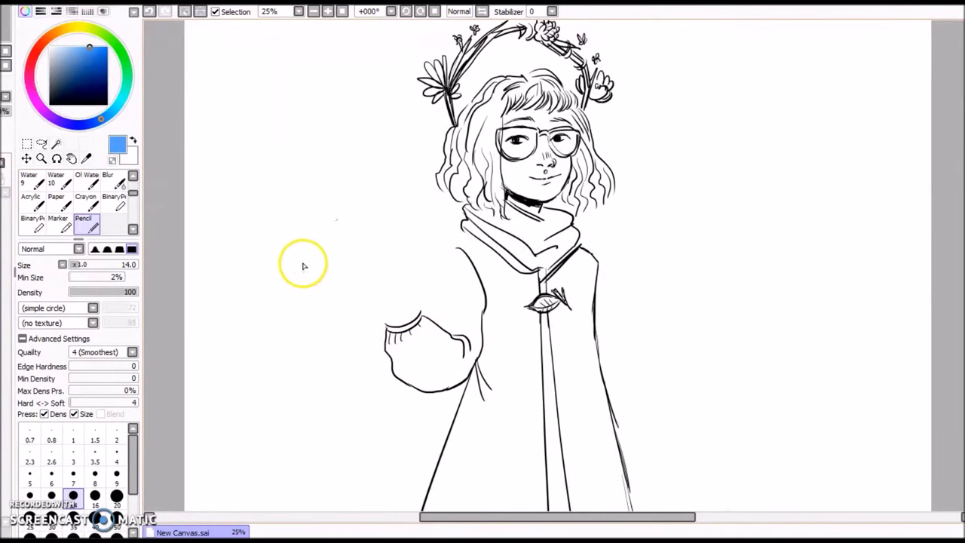
left_click(96, 104)
- Try to ink three fingers with fingernails on the raised hand using the black Pencil
left_click(328, 12)
left_click(328, 12)
left_click_drag(490, 516, 462, 516)
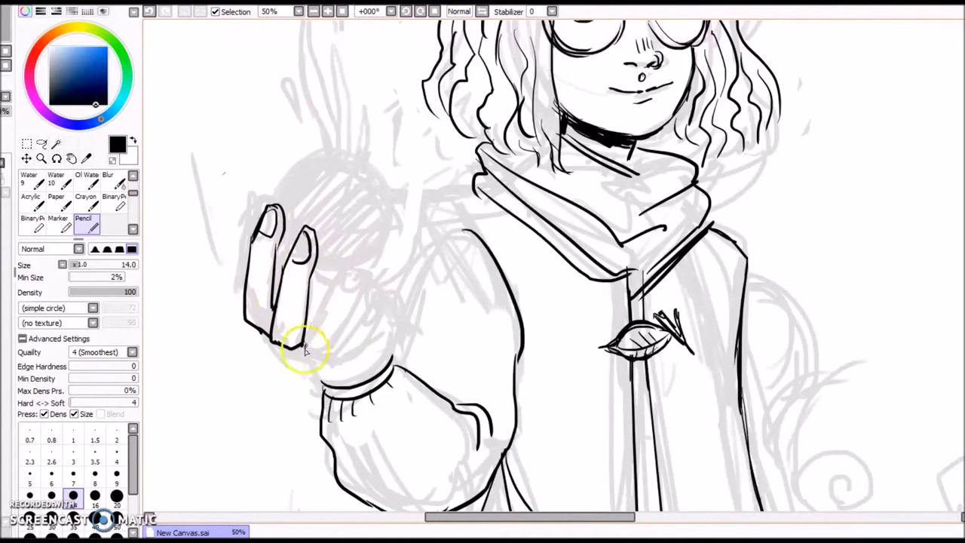
left_click_drag(305, 351, 338, 279)
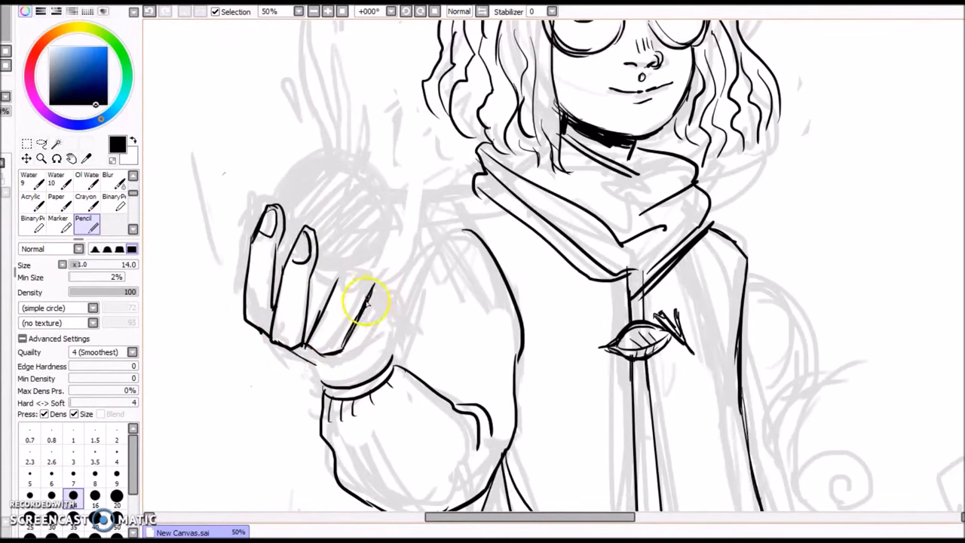
key("e")
mouse_move(355, 267)
left_mouse_down()
mouse_move(366, 296)
mouse_move(324, 276)
mouse_move(346, 332)
left_mouse_up()
key("n")
left_click_drag(306, 348, 311, 296)
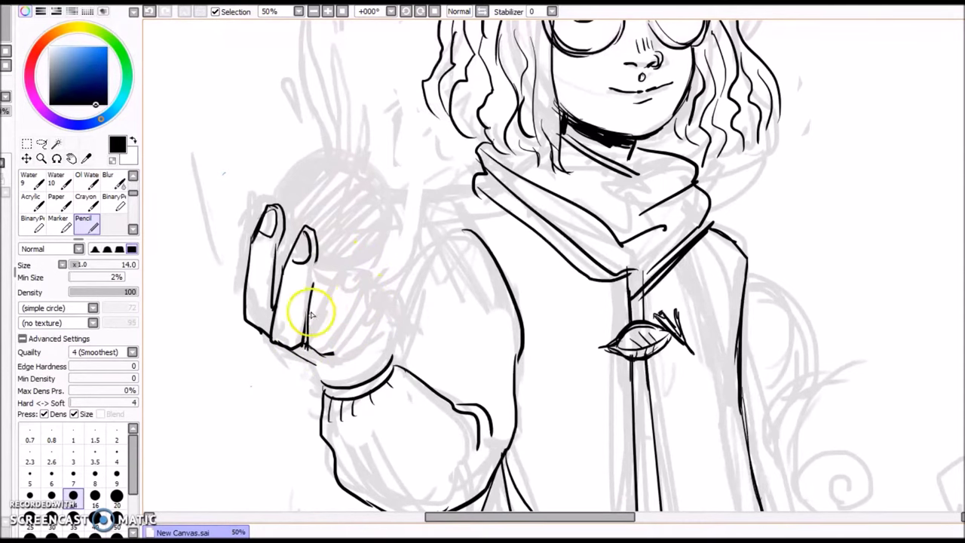
left_click_drag(334, 351, 341, 285)
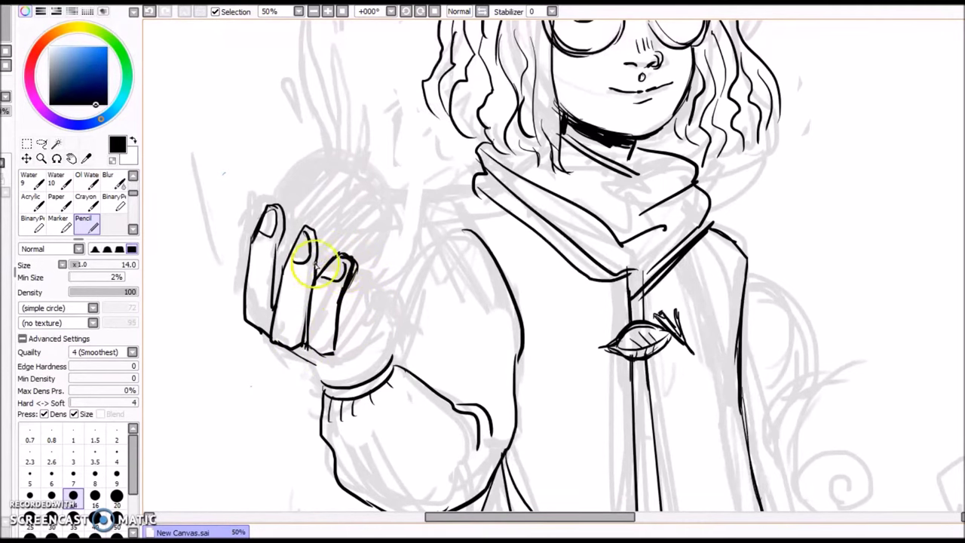
- Erase the inked fingers from the raised hand
key("e")
left_click_drag(323, 338, 264, 219)
key("n")
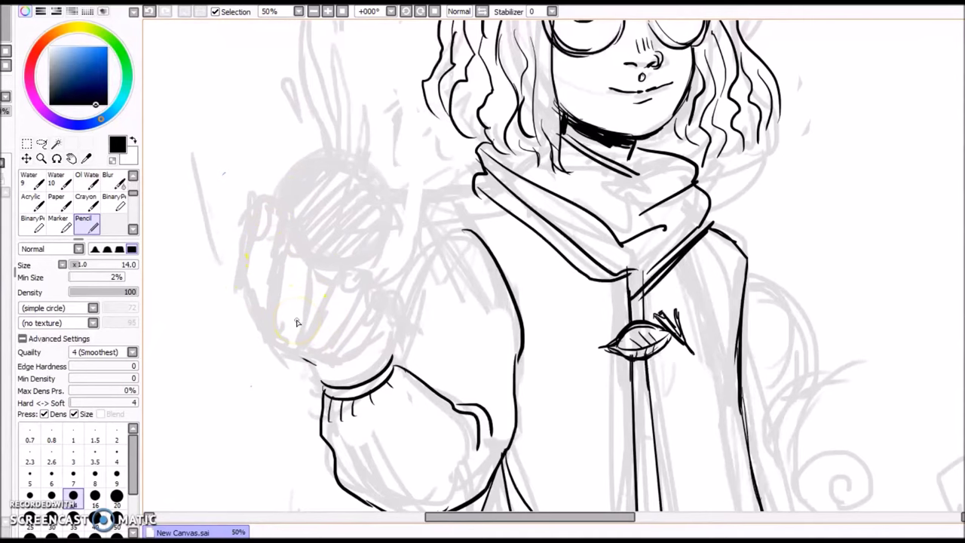
- Ink the raised hand's outer edge, palm and wrist along with the short finger nearest the arm
mouse_move(314, 238)
left_mouse_down()
mouse_move(248, 280)
mouse_move(274, 293)
mouse_move(287, 255)
mouse_move(232, 289)
mouse_move(317, 250)
left_mouse_up()
key("e")
key("n")
left_click_drag(251, 309, 349, 340)
left_click_drag(240, 292, 278, 343)
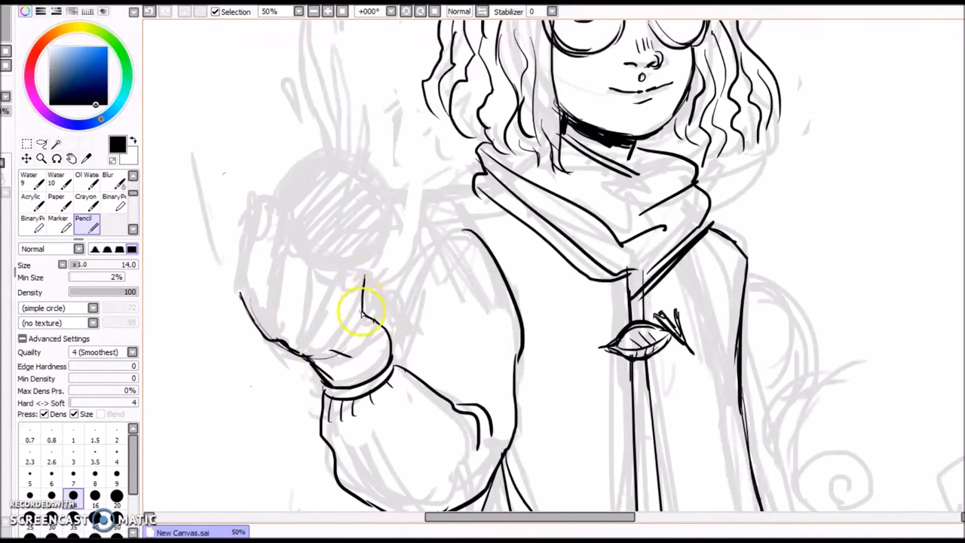
key("ctrl+z")
key("ctrl+z")
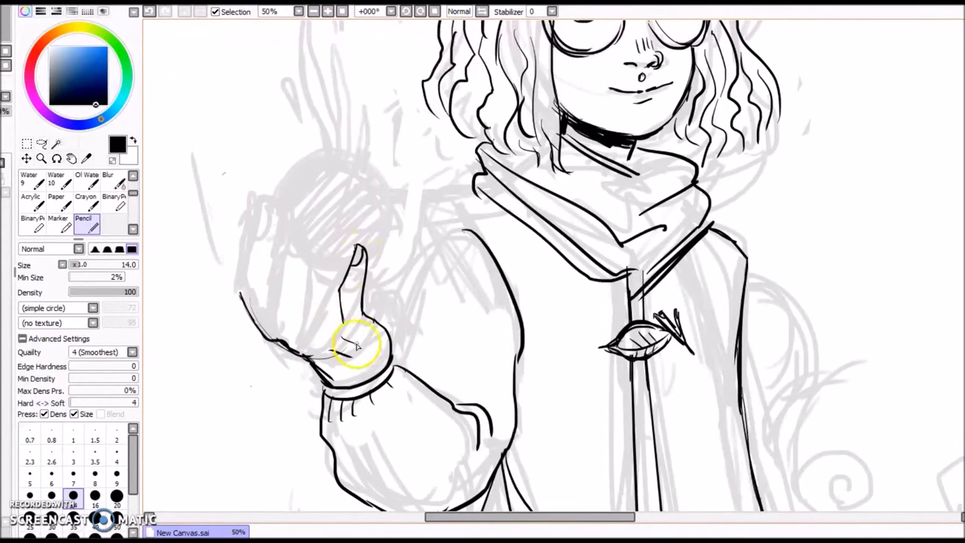
key("ctrl+z")
- Ink the other three fingers of the raised hand with their fingernails
left_click_drag(303, 329, 339, 226)
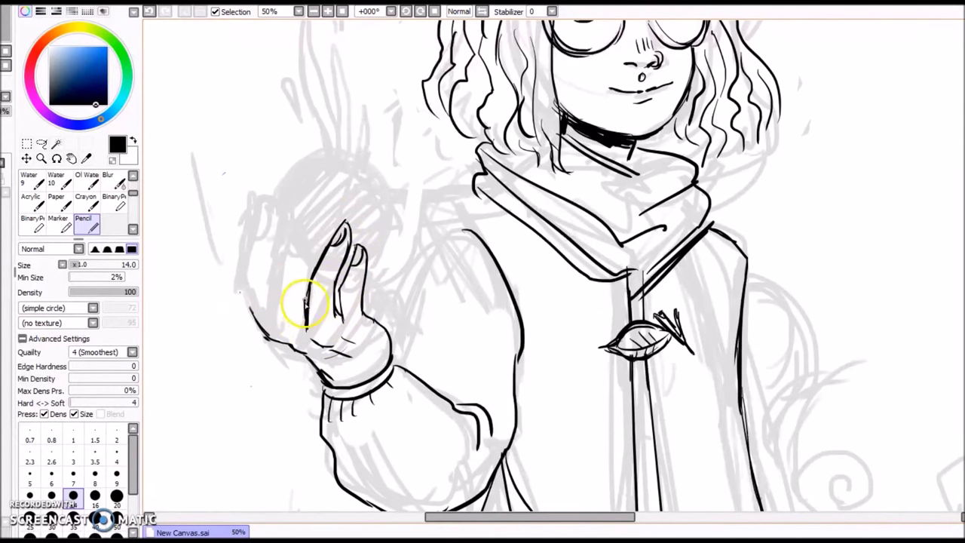
mouse_move(291, 235)
left_mouse_down()
mouse_move(281, 325)
mouse_move(253, 231)
mouse_move(264, 209)
left_mouse_up()
left_click_drag(265, 206, 276, 298)
left_click_drag(268, 212, 261, 232)
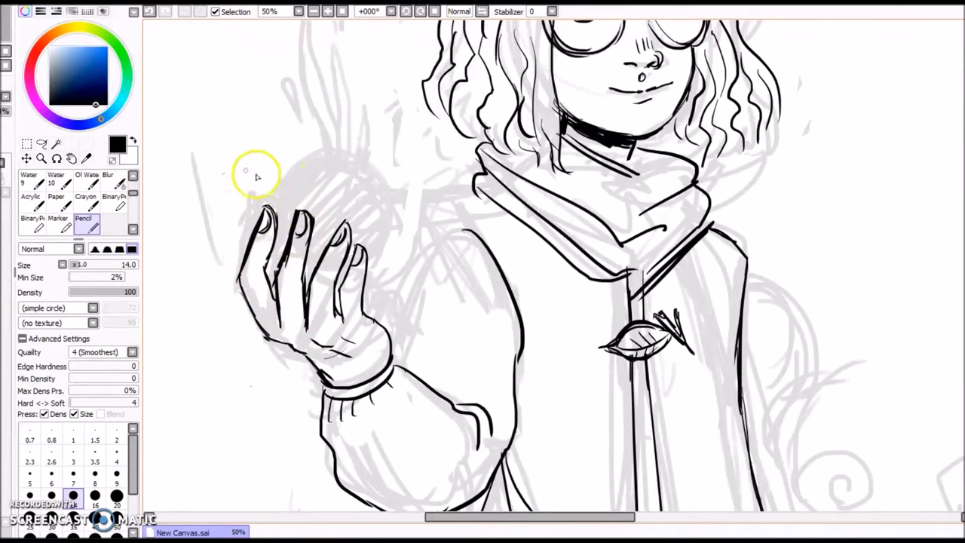
- Erase stray lines at the finger bases and re-ink the outermost finger and the hand's outer edge
key("e")
mouse_move(279, 309)
left_mouse_down()
mouse_move(254, 279)
mouse_move(290, 330)
left_mouse_up()
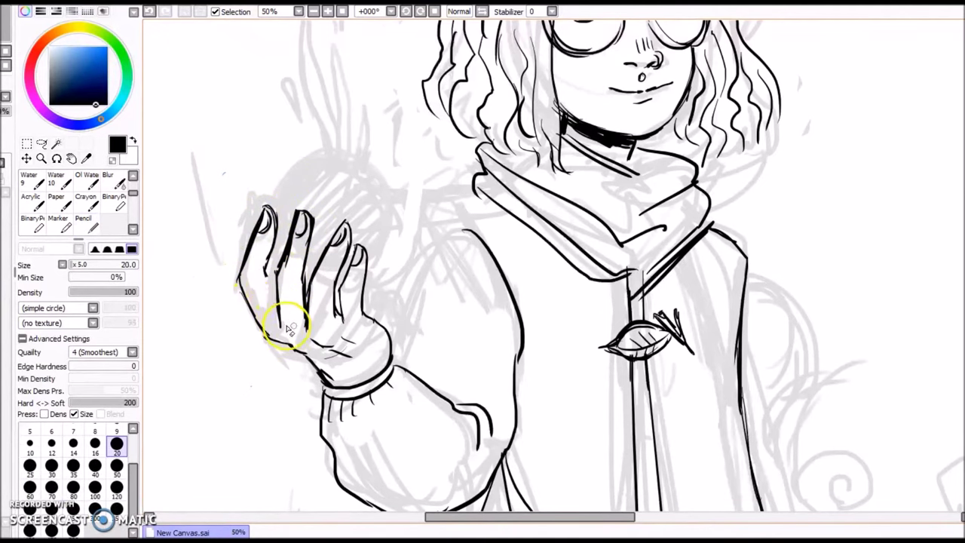
left_click(77, 226)
left_click_drag(240, 281, 267, 329)
left_click_drag(265, 270, 276, 296)
left_click_drag(269, 329, 279, 342)
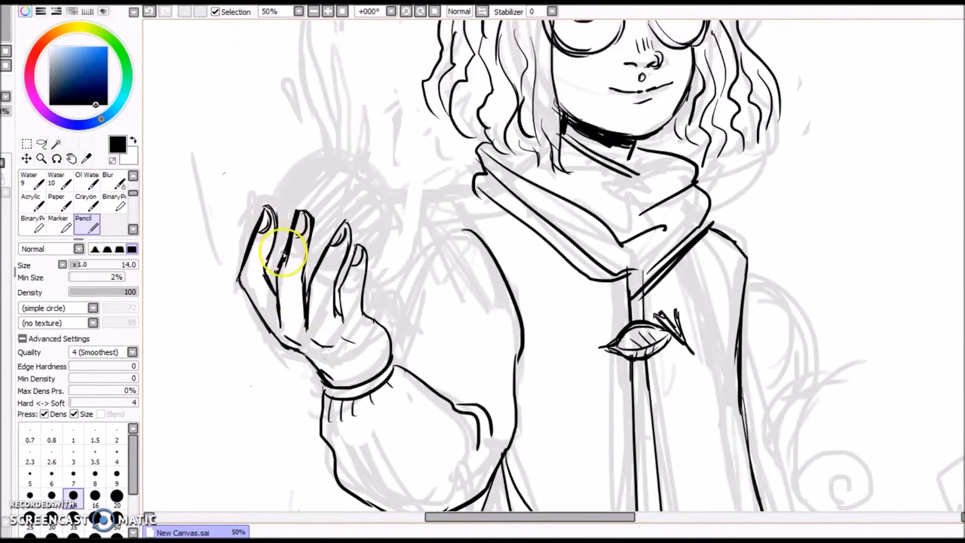
- Ink the orb's circular outline behind the fingers and erase the parts that overlap them
mouse_move(279, 252)
left_mouse_down()
mouse_move(263, 218)
mouse_move(329, 157)
mouse_move(381, 205)
left_mouse_up()
mouse_move(279, 255)
left_mouse_down()
mouse_move(350, 280)
mouse_move(390, 209)
left_mouse_up()
key("e")
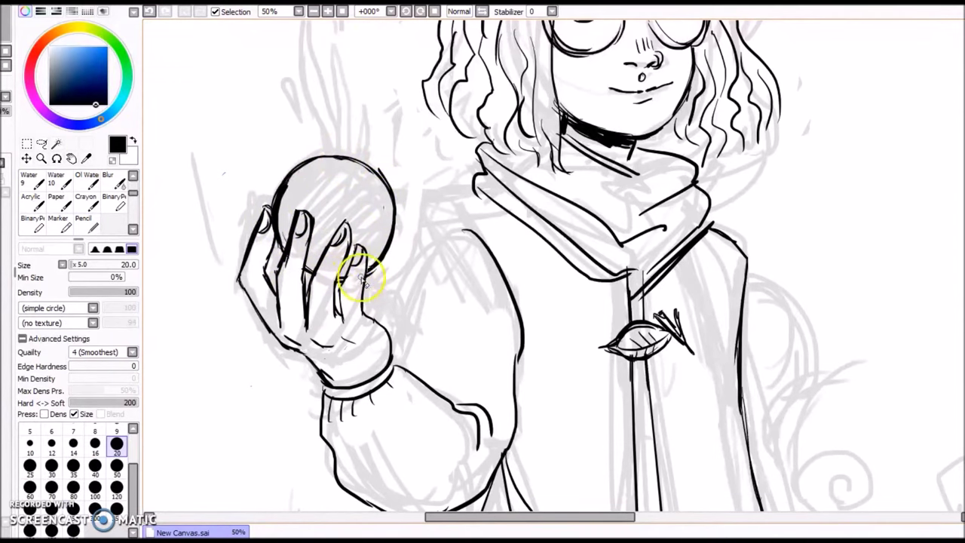
key("n")
- Mirror the canvas view horizontally and refine the orb's outline by alternately erasing and re-inking it
key("h")
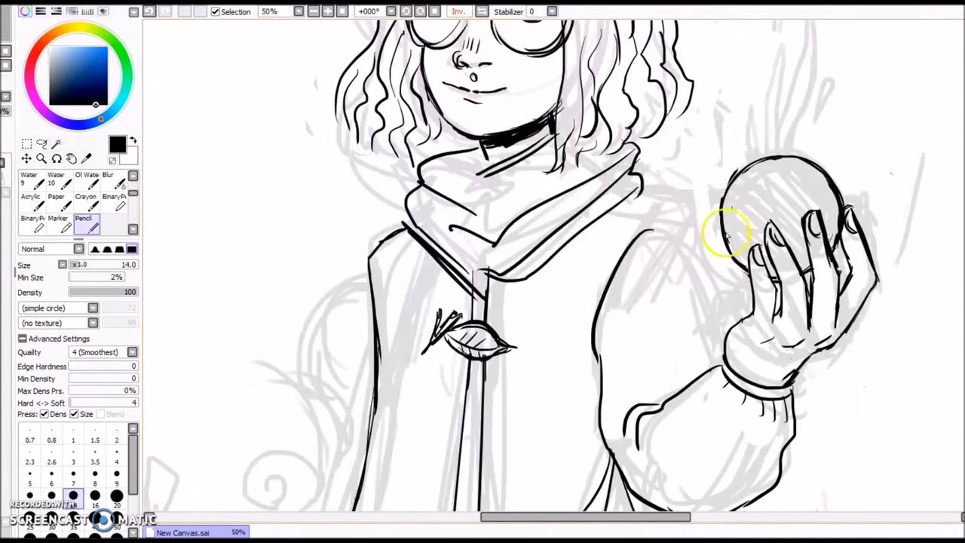
key("e")
key("n")
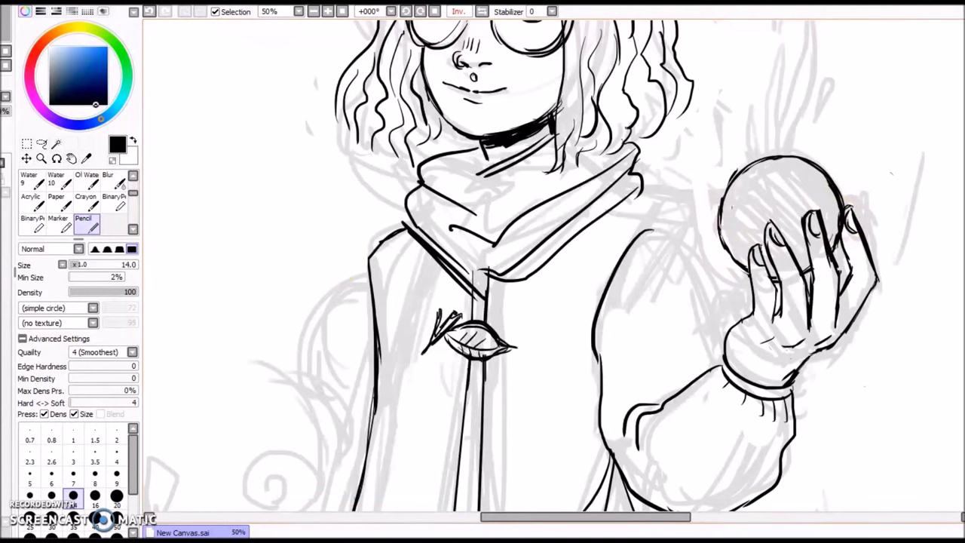
key("e")
key("n")
key("e")
key("n")
key("e")
key("n")
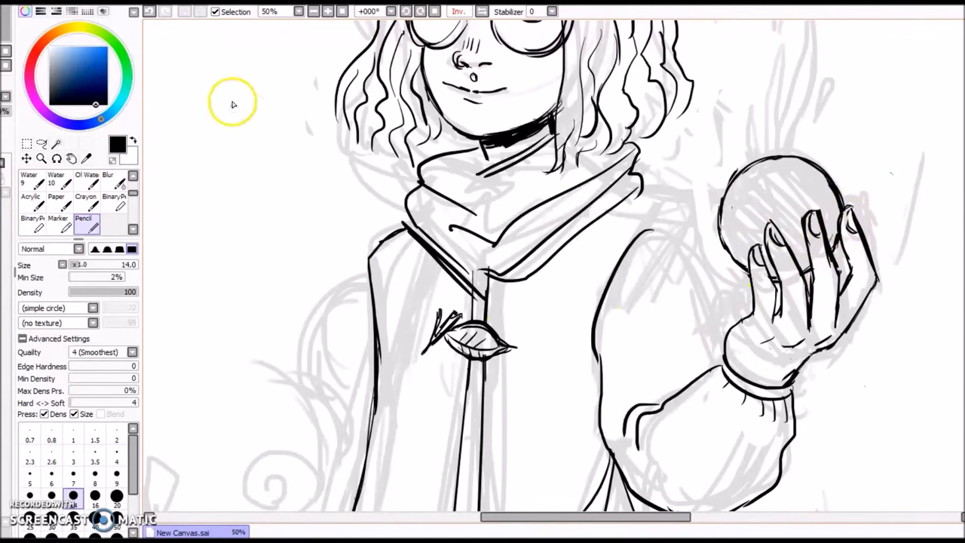
- Ink the tall flames rising from the orb and the small sparks floating above and beside them
left_click_drag(754, 157, 750, 94)
left_click_drag(775, 169, 780, 170)
scroll(804, 128, "up", 5)
mouse_move(787, 243)
left_mouse_down()
mouse_move(803, 256)
mouse_move(787, 311)
left_mouse_up()
left_click_drag(806, 313, 812, 291)
left_click_drag(826, 225, 824, 253)
left_click_drag(812, 101, 815, 68)
key("e")
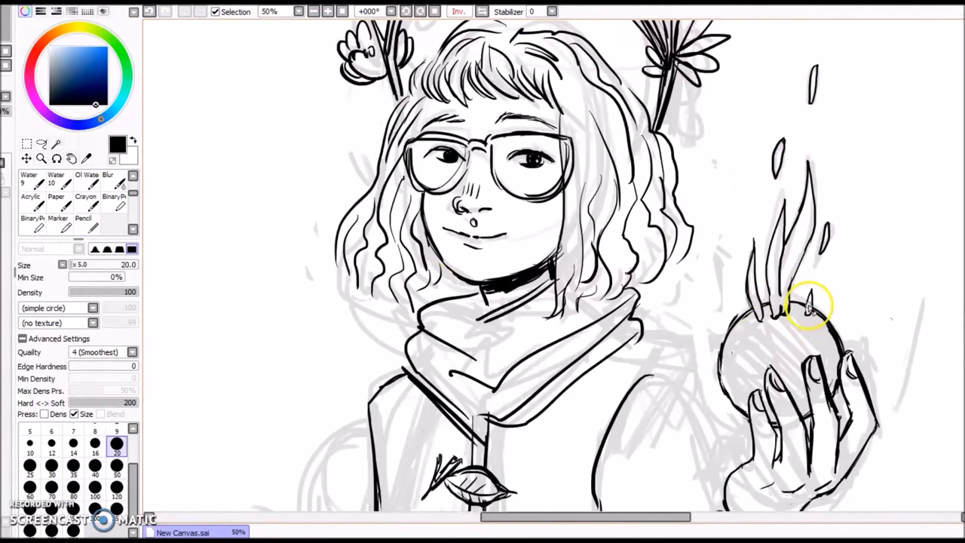
key("n")
- Clean up the lines around the outermost fingertip beside the orb with the eraser
scroll(862, 219, "down", 3)
key("e")
left_click_drag(861, 219, 844, 256)
key("n")
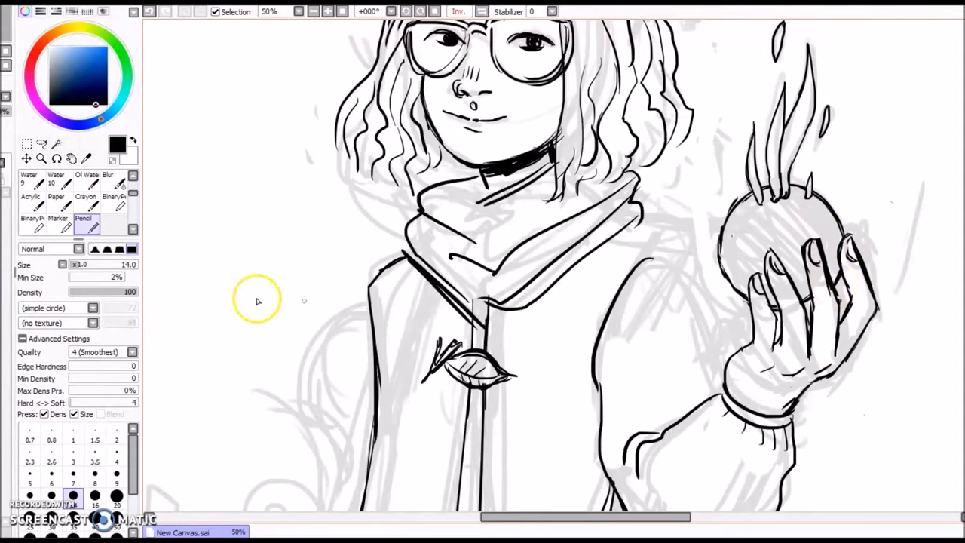
- Restore the unmirrored view and ink the raised arm's shoulder and upper sleeve between the scarf and the hand
left_click(342, 11)
left_click(328, 11)
left_click(328, 11)
scroll(269, 224, "up", 5)
left_click_drag(278, 249, 366, 146)
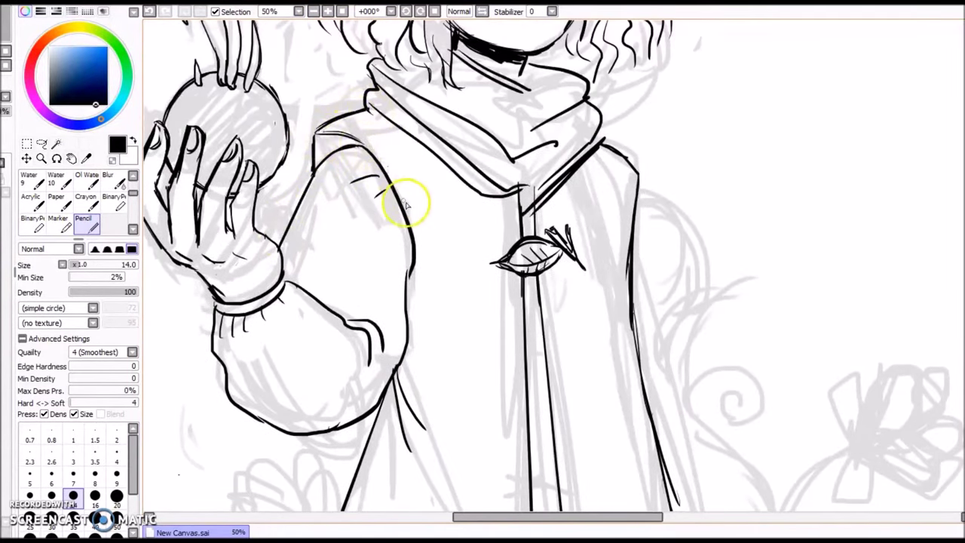
- Erase part of the coat's side edge near the hem and ink pointed grass blades along the right panel's hem
scroll(862, 194, "down", 10)
scroll(950, 327, "up", 2)
key("e")
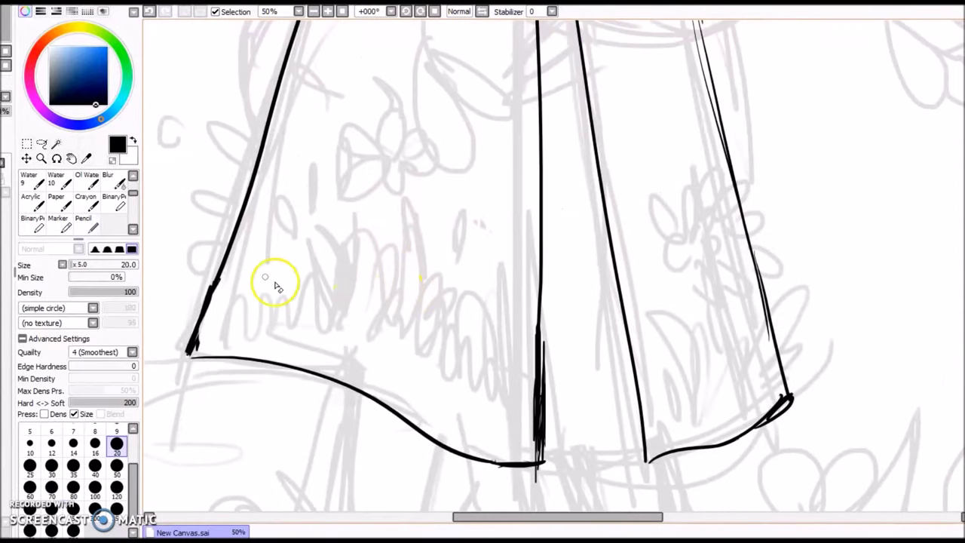
key("n")
mouse_move(762, 335)
left_mouse_down()
mouse_move(814, 275)
mouse_move(777, 384)
mouse_move(670, 287)
mouse_move(732, 323)
mouse_move(739, 414)
mouse_move(656, 409)
mouse_move(674, 348)
left_mouse_up()
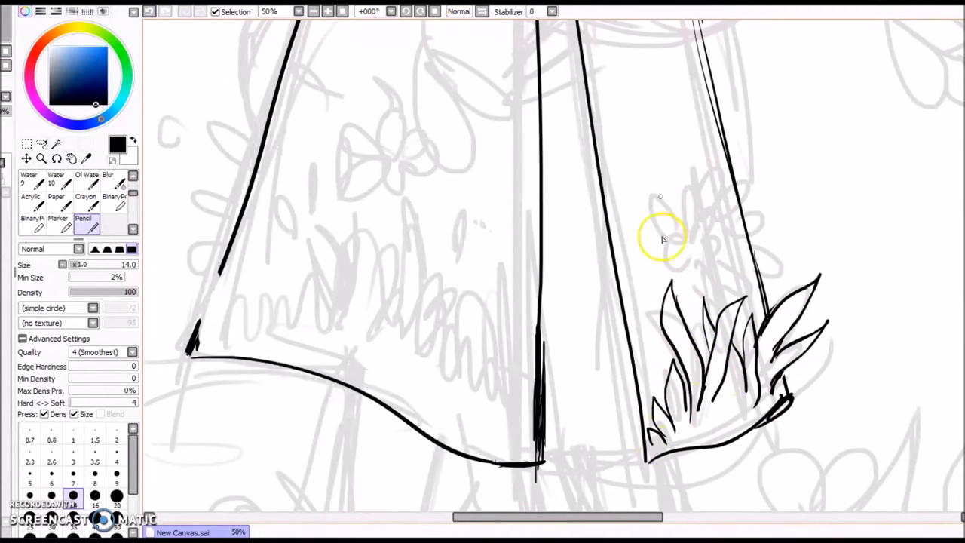
- Try to ink a round, many-petalled flower above the grass on the right coat panel
mouse_move(697, 242)
left_mouse_down()
mouse_move(717, 277)
mouse_move(734, 242)
mouse_move(708, 219)
mouse_move(657, 224)
mouse_move(669, 272)
mouse_move(713, 277)
mouse_move(744, 266)
mouse_move(741, 227)
mouse_move(721, 204)
mouse_move(660, 205)
mouse_move(655, 260)
left_mouse_up()
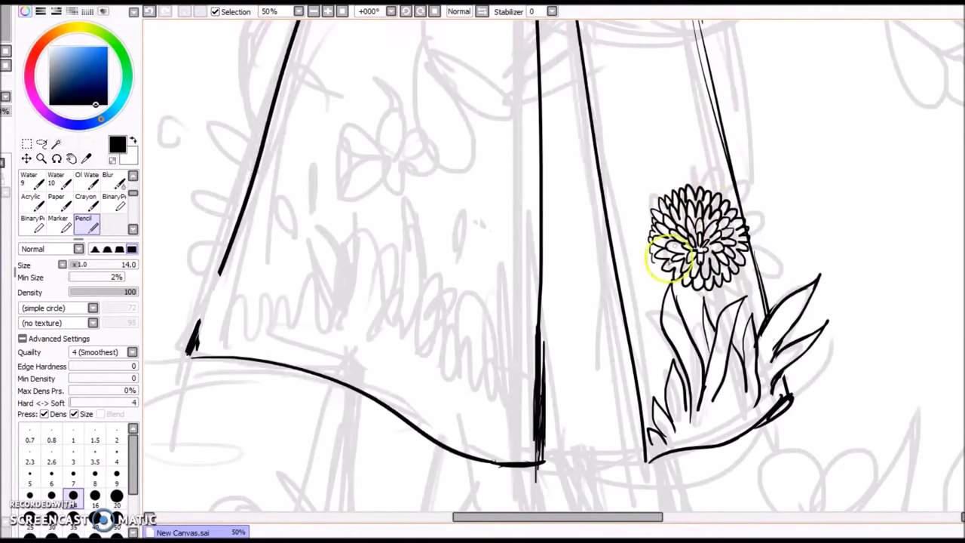
key("ctrl+z")
key("ctrl+z")
key("ctrl+z")
- Ink a layered rose above the right panel's grass and erase the coat edge running through it
left_click_drag(699, 220, 715, 267)
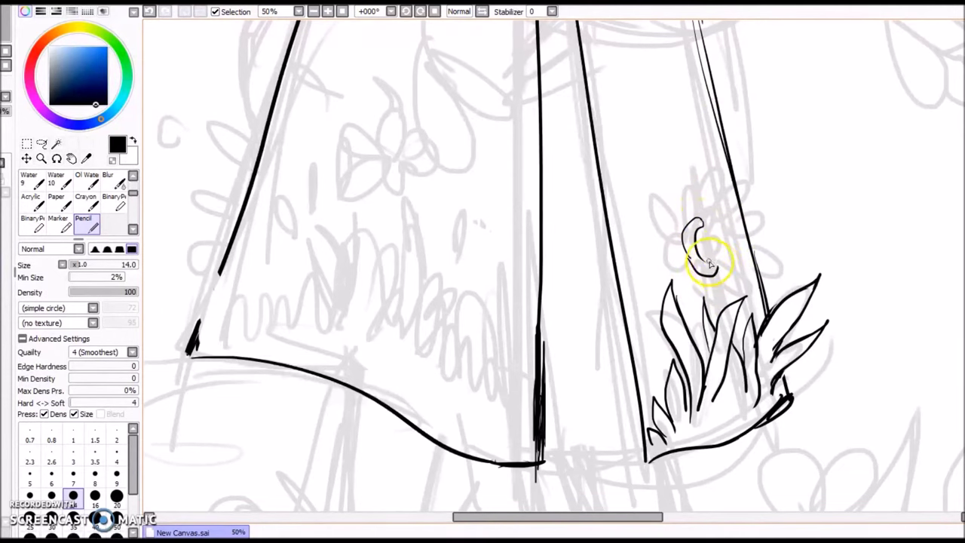
mouse_move(701, 209)
left_mouse_down()
mouse_move(726, 229)
mouse_move(720, 276)
left_mouse_up()
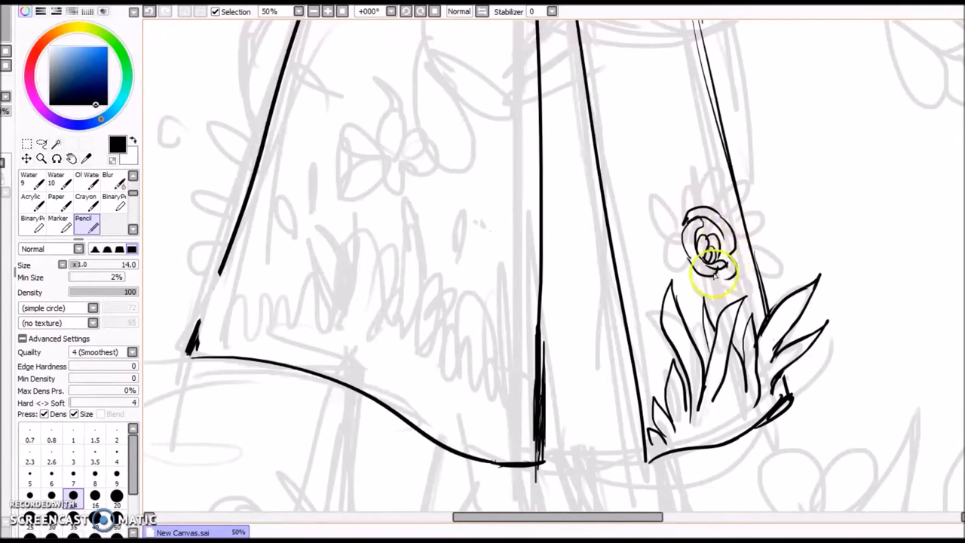
left_click_drag(681, 242, 712, 265)
mouse_move(675, 215)
left_mouse_down()
mouse_move(752, 236)
mouse_move(742, 253)
mouse_move(750, 283)
mouse_move(677, 283)
mouse_move(699, 287)
mouse_move(671, 265)
mouse_move(719, 310)
left_mouse_up()
key("e")
mouse_move(743, 249)
left_mouse_down()
mouse_move(754, 263)
mouse_move(746, 239)
left_mouse_up()
key("n")
mouse_move(669, 267)
left_mouse_down()
mouse_move(684, 188)
mouse_move(678, 257)
mouse_move(679, 228)
mouse_move(688, 202)
left_mouse_up()
- Ink loose petals drifting off the rose and erase the coat edge behind the largest one
key("e")
key("n")
key("e")
left_click_drag(733, 174, 755, 186)
key("n")
left_click_drag(771, 203, 766, 212)
- Ink a row of grass blades along the left coat panel's hem with small loose leaves floating beside it
left_click_drag(544, 517, 529, 517)
mouse_move(554, 411)
left_mouse_down()
mouse_move(564, 301)
mouse_move(569, 400)
left_mouse_up()
left_click_drag(570, 399, 590, 368)
mouse_move(546, 344)
left_mouse_down()
mouse_move(523, 328)
mouse_move(485, 370)
mouse_move(522, 407)
mouse_move(559, 425)
mouse_move(555, 293)
mouse_move(576, 338)
mouse_move(499, 284)
mouse_move(597, 325)
left_mouse_up()
key("ctrl+z")
mouse_move(473, 292)
left_mouse_down()
mouse_move(254, 324)
mouse_move(279, 276)
mouse_move(312, 295)
mouse_move(355, 252)
mouse_move(395, 244)
mouse_move(439, 281)
mouse_move(469, 340)
mouse_move(399, 291)
mouse_move(381, 306)
mouse_move(362, 303)
mouse_move(404, 304)
mouse_move(370, 297)
mouse_move(367, 259)
mouse_move(382, 228)
mouse_move(286, 308)
mouse_move(316, 286)
mouse_move(422, 276)
left_mouse_up()
left_click_drag(248, 198, 251, 174)
left_click_drag(217, 255, 216, 288)
- Ink a ruffled, poppy-like flower with a solid black centre and a stem above the left panel's grass
scroll(909, 293, "up", 3)
mouse_move(436, 255)
left_mouse_down()
mouse_move(439, 276)
mouse_move(427, 263)
mouse_move(381, 273)
mouse_move(429, 233)
mouse_move(407, 315)
mouse_move(375, 274)
mouse_move(386, 237)
mouse_move(446, 323)
mouse_move(476, 324)
mouse_move(446, 362)
mouse_move(465, 347)
mouse_move(475, 432)
left_mouse_up()
key("ctrl+z")
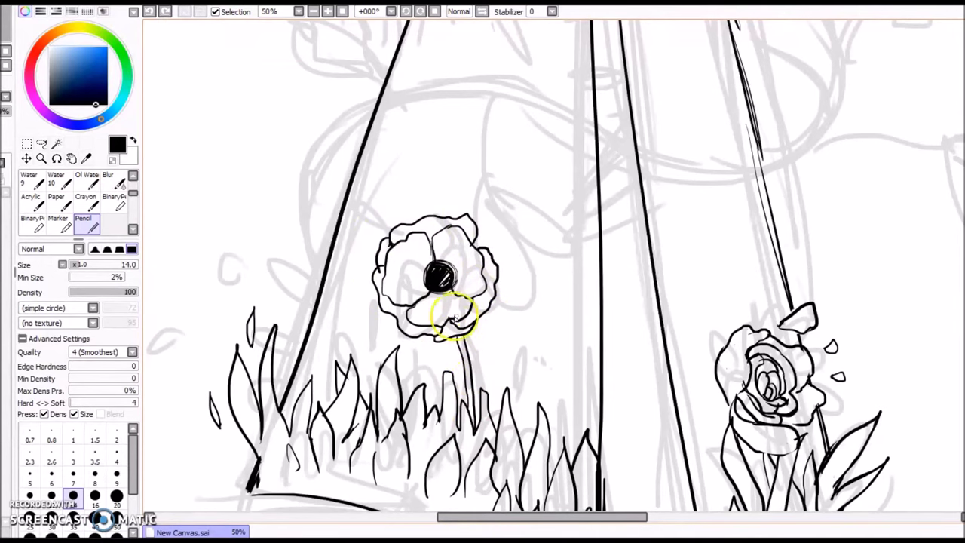
- Erase a gap in the coat's left edge beside the poppy and ink loose petals drifting outward from it
key("e")
left_click_drag(332, 251, 319, 298)
key("n")
mouse_move(346, 265)
left_mouse_down()
mouse_move(334, 313)
mouse_move(258, 263)
mouse_move(185, 310)
left_mouse_up()
left_click(342, 13)
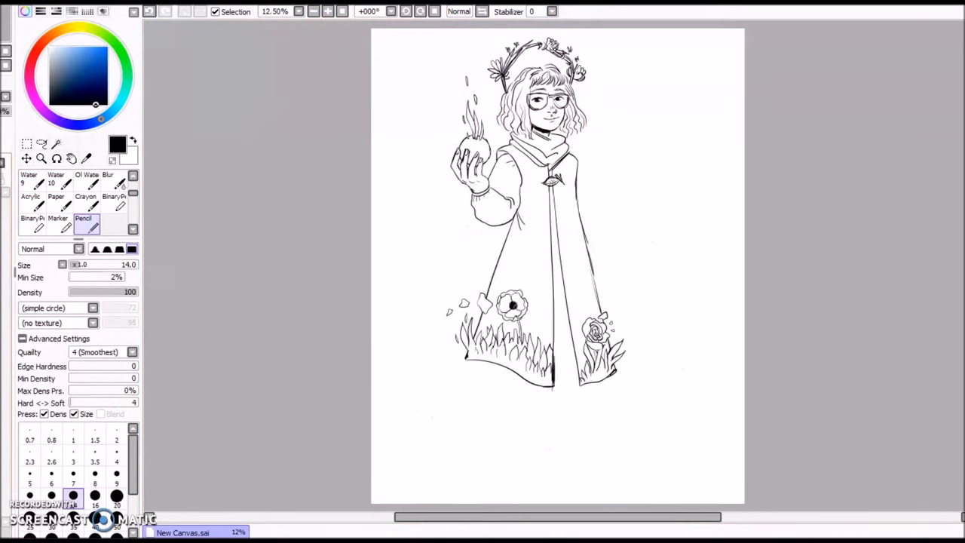
left_click(327, 12)
left_click(327, 12)
left_click(327, 12)
left_click_drag(508, 359, 516, 371)
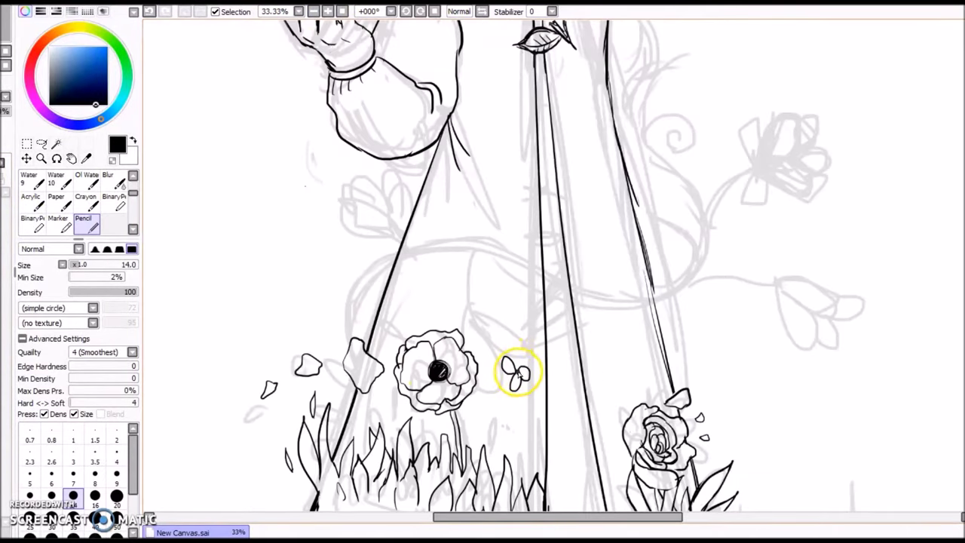
key("ctrl+z")
key("ctrl+z")
key("ctrl+z")
key("ctrl+z")
key("ctrl+z")
- Set the stabilizer to 13 and ink a long wavy vine line from the poppy's loose petal across both coat panels to the sketched right-hand flower
left_click(342, 12)
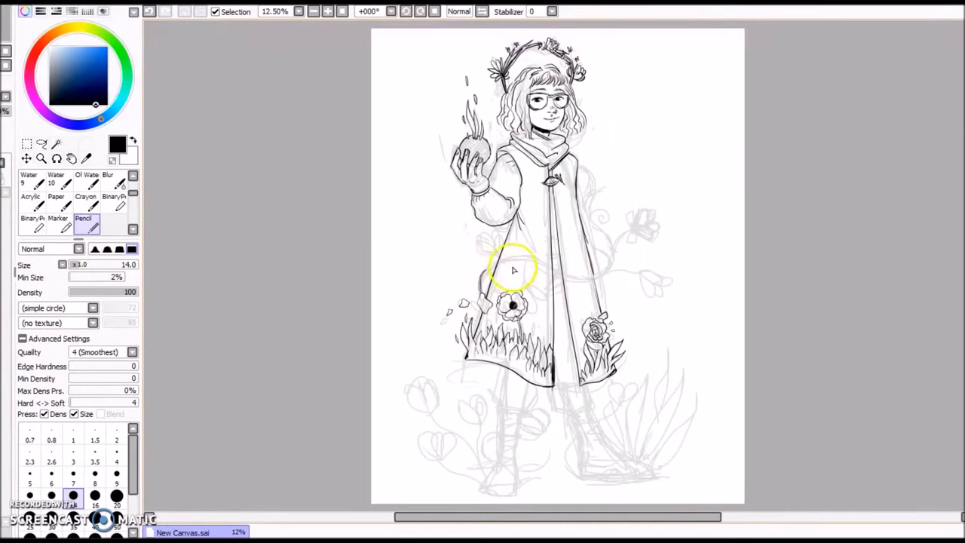
scroll(497, 271, "up", 2)
left_click(552, 12)
left_click(539, 155)
mouse_move(405, 320)
left_mouse_down()
mouse_move(409, 285)
mouse_move(601, 297)
mouse_move(704, 194)
left_mouse_up()
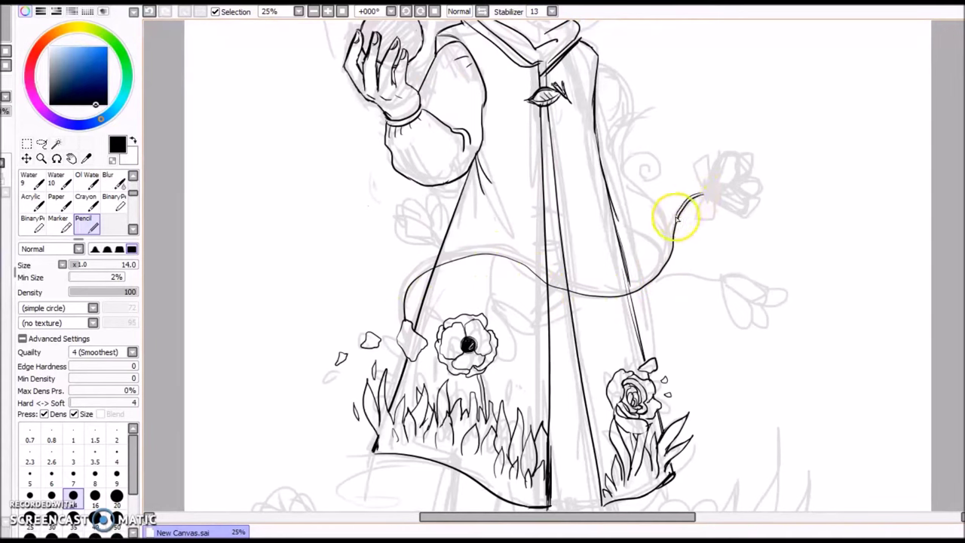
- Ink the vine's second outline and a branch rising beside the coat's right edge, and erase the coat lines crossing the vine
left_click_drag(619, 148, 672, 242)
left_click_drag(627, 127, 669, 241)
key("ctrl+z")
left_click_drag(401, 321, 420, 267)
key("ctrl+z")
mouse_move(399, 319)
left_mouse_down()
mouse_move(469, 253)
mouse_move(646, 280)
mouse_move(672, 259)
left_mouse_up()
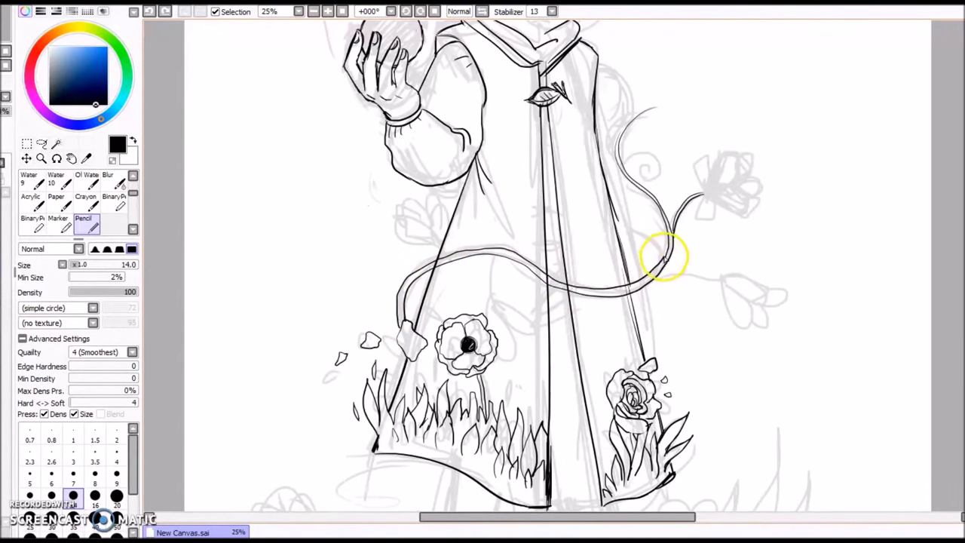
key("e")
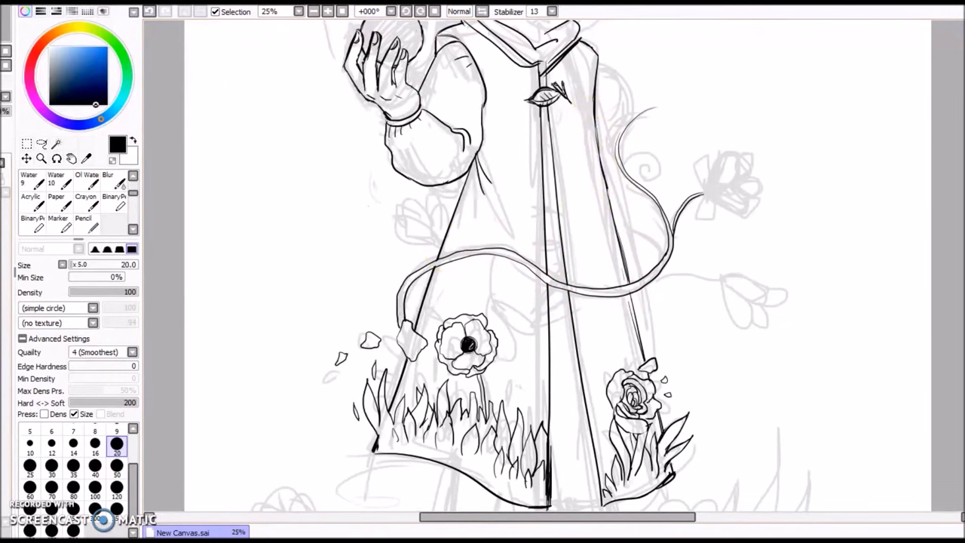
left_click(82, 224)
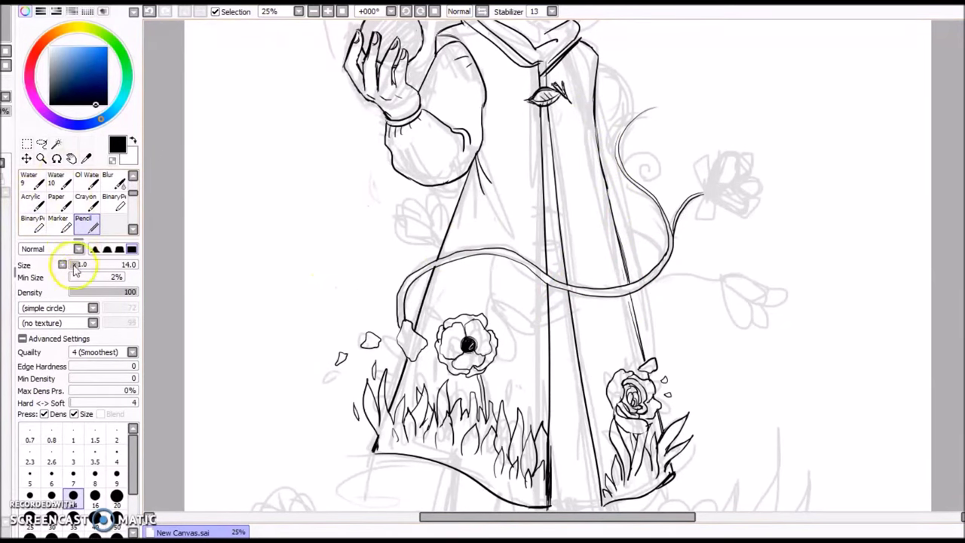
- With the stabilizer at 0, ink a ruffled flower overlapping the coat's left edge and a tiny three-petal blossom on a tendril below it
left_click(551, 11)
left_click(530, 24)
mouse_move(405, 237)
left_mouse_down()
mouse_move(433, 254)
mouse_move(444, 218)
mouse_move(404, 200)
mouse_move(387, 233)
mouse_move(444, 243)
left_mouse_up()
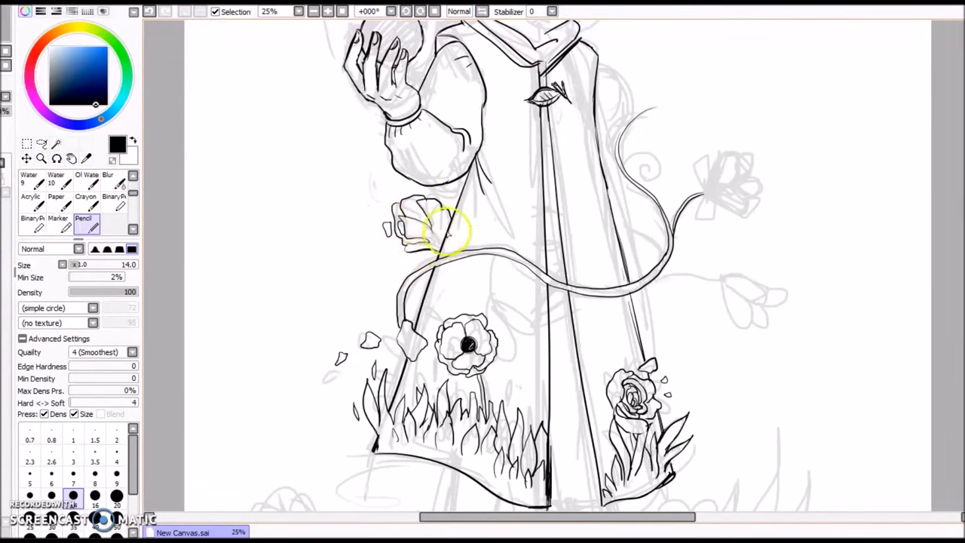
key("e")
key("n")
left_click_drag(398, 292, 385, 261)
- Ink a drooping ruffled flower and a layered bloom at the ends of the vine's two right-hand stems
mouse_move(685, 218)
left_mouse_down()
mouse_move(663, 274)
mouse_move(685, 276)
mouse_move(657, 280)
mouse_move(720, 309)
mouse_move(721, 276)
mouse_move(701, 285)
mouse_move(763, 302)
mouse_move(758, 334)
mouse_move(779, 314)
mouse_move(764, 332)
left_mouse_up()
left_click_drag(720, 279, 729, 319)
mouse_move(702, 193)
left_mouse_down()
mouse_move(699, 167)
mouse_move(706, 193)
left_mouse_up()
left_click_drag(707, 193, 716, 191)
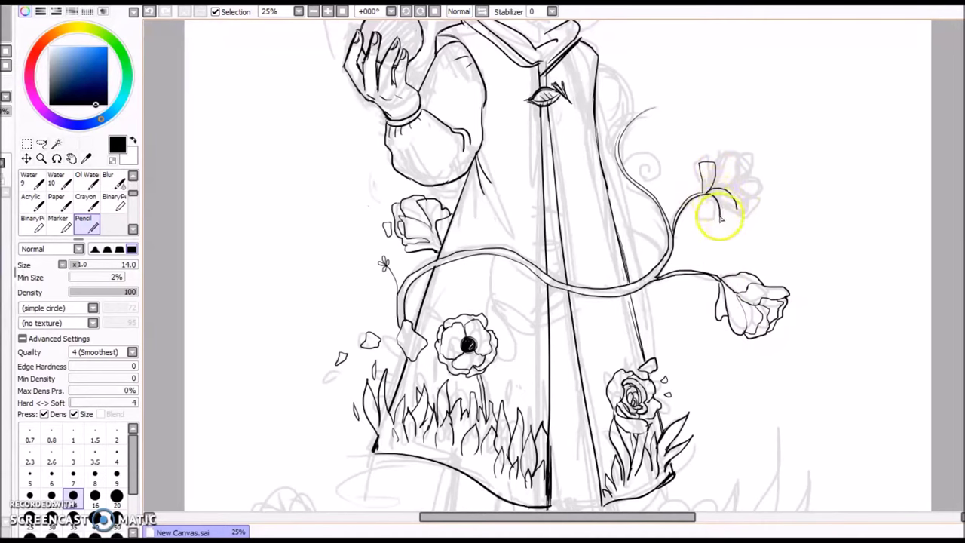
left_click_drag(733, 164, 745, 205)
- Ink a spiral tendril and extend the vine up to the right shoulder, ending in a ruffled rose behind the coat
mouse_move(628, 165)
left_mouse_down()
mouse_move(650, 176)
mouse_move(641, 168)
left_mouse_up()
key("ctrl+z")
scroll(656, 175, "up", 3)
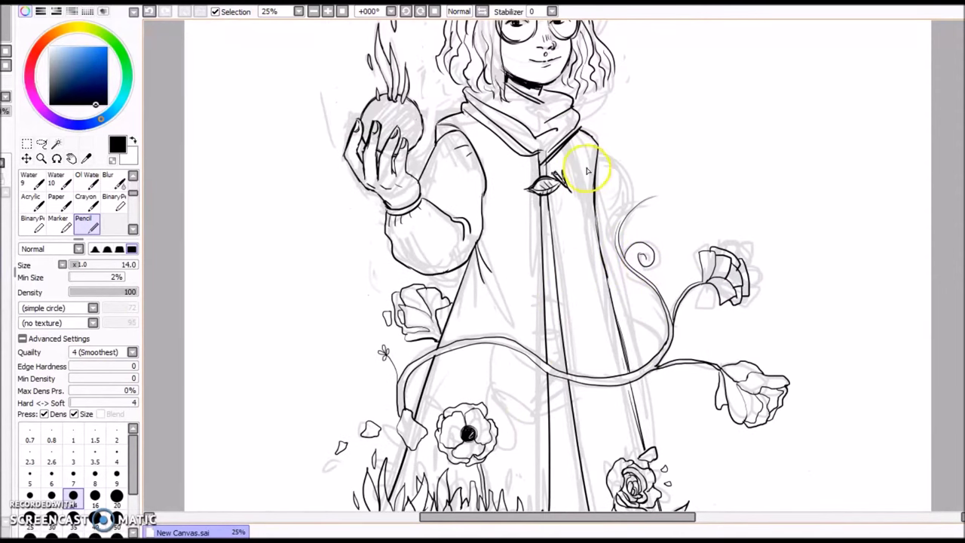
left_click_drag(597, 157, 616, 245)
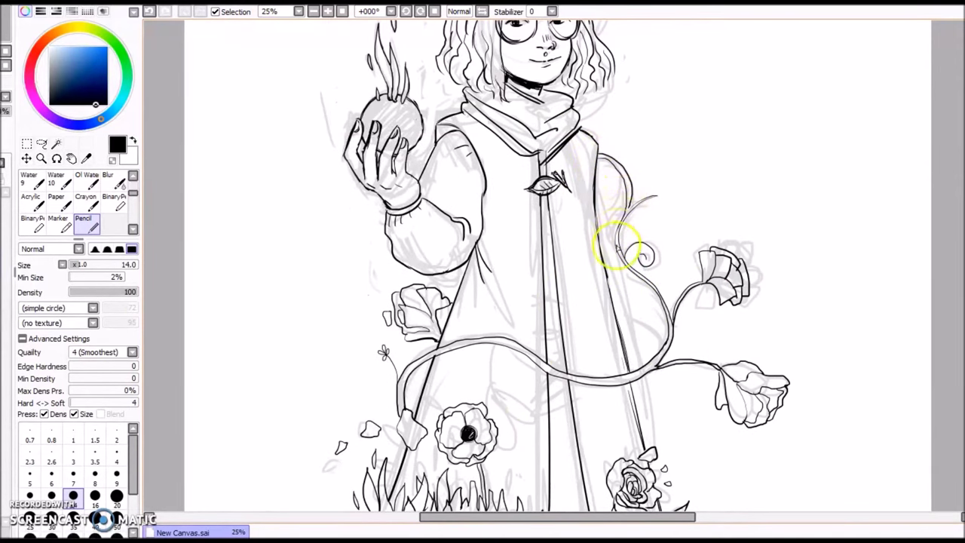
mouse_move(610, 133)
left_mouse_down()
mouse_move(603, 140)
mouse_move(624, 151)
mouse_move(600, 128)
mouse_move(621, 151)
mouse_move(614, 119)
mouse_move(628, 171)
mouse_move(607, 173)
left_mouse_up()
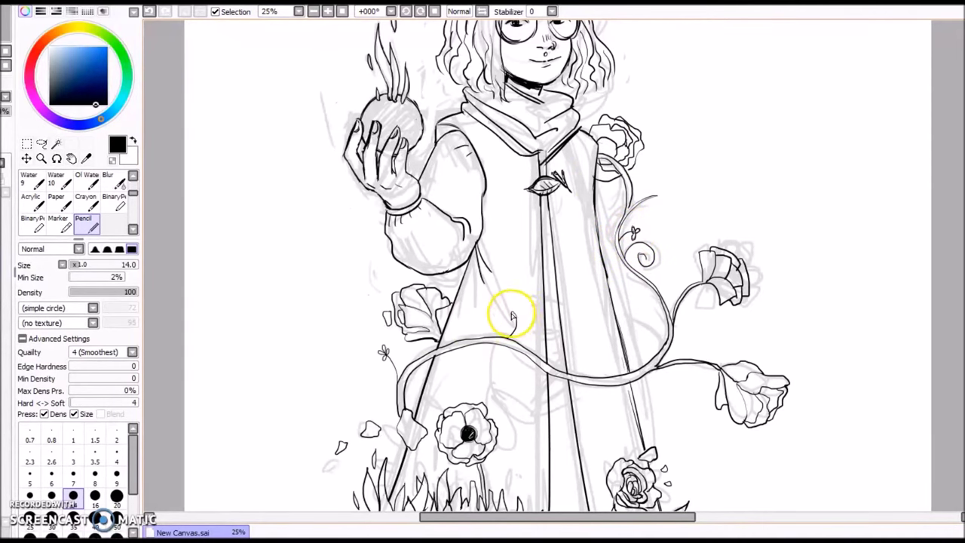
- Ink two puffy gathered trouser cuffs with small folds below the coat's hem
left_click_drag(963, 275, 963, 363)
mouse_move(444, 199)
left_mouse_down()
mouse_move(423, 264)
mouse_move(454, 291)
left_mouse_up()
left_click_drag(473, 283, 475, 291)
mouse_move(515, 240)
left_mouse_down()
mouse_move(484, 292)
mouse_move(517, 242)
left_mouse_up()
left_click_drag(538, 241, 593, 296)
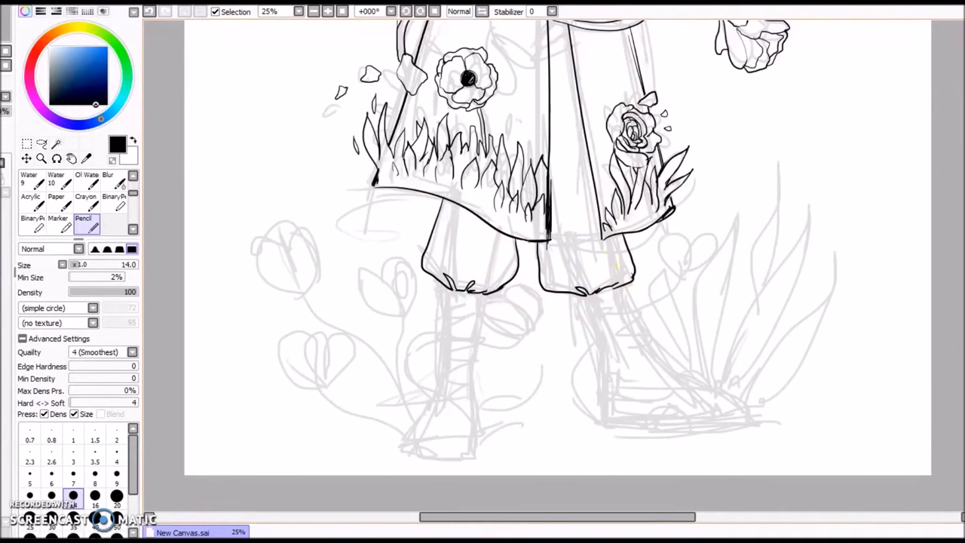
- Ink short horizontal clothing lines across the gap between the coat panels near the vine and tidy them with the eraser
scroll(615, 266, "up", 3)
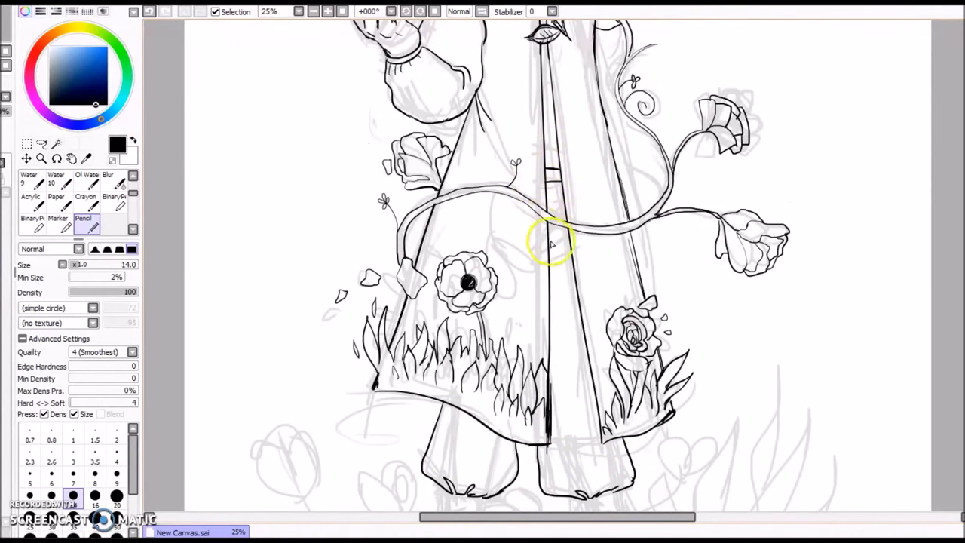
key("e")
key("n")
- Ink the outlines of both tall boots below the trouser cuffs, including the notched heel and the sole lines
scroll(544, 243, "down", 4)
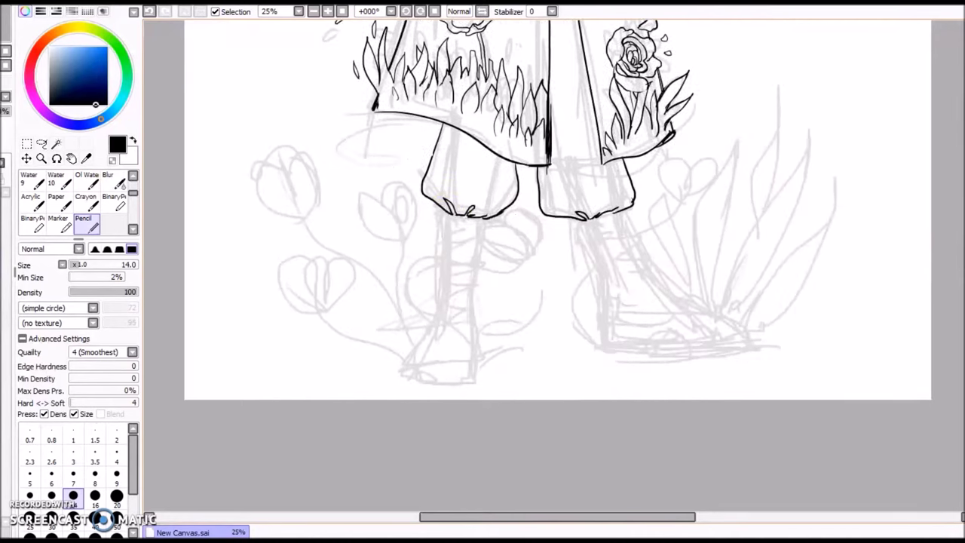
mouse_move(442, 275)
left_mouse_down()
mouse_move(409, 366)
mouse_move(469, 383)
left_mouse_up()
left_click_drag(478, 220, 471, 381)
mouse_move(582, 219)
left_mouse_down()
mouse_move(607, 338)
mouse_move(750, 354)
left_mouse_up()
left_click_drag(621, 218, 750, 352)
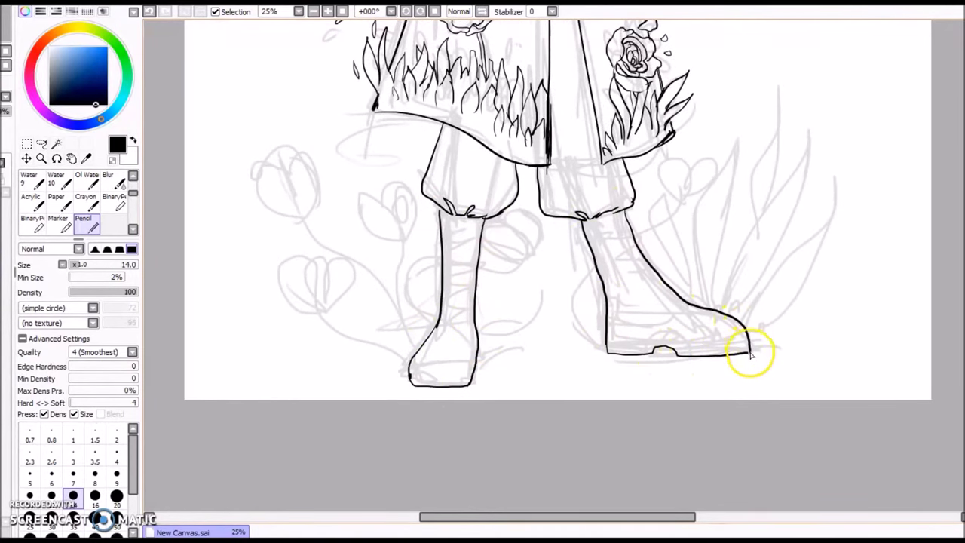
left_click_drag(658, 347, 750, 351)
left_click_drag(410, 375, 473, 371)
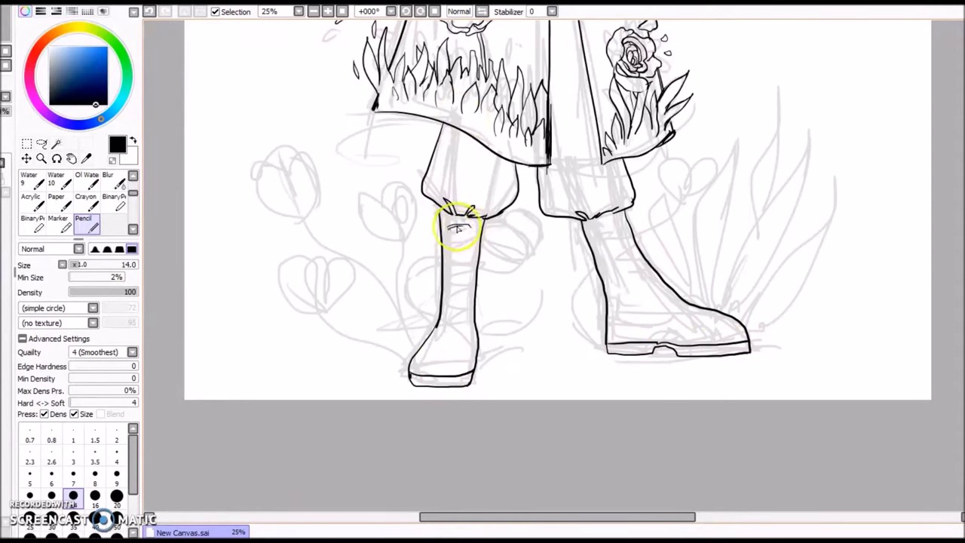
- Ink crisscross laces with eyelets on both boots and rework the right boot's front edge so the laces wrap over it
key("ctrl+z")
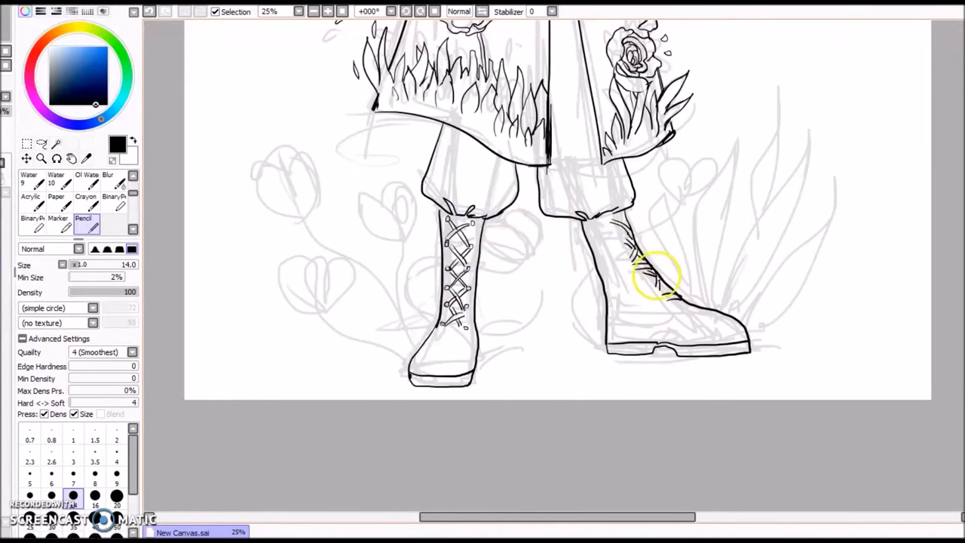
left_click_drag(624, 160, 632, 202)
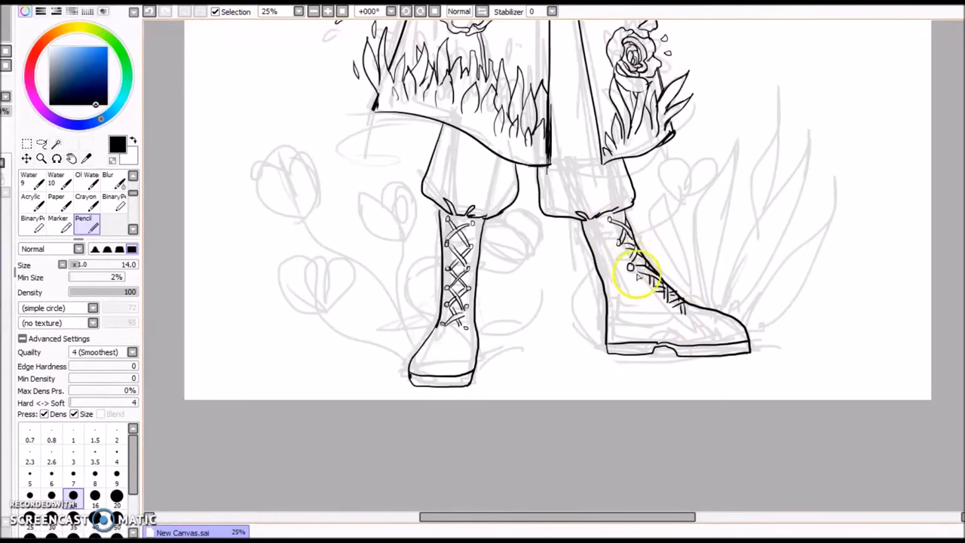
scroll(626, 242, "up", 2)
key("e")
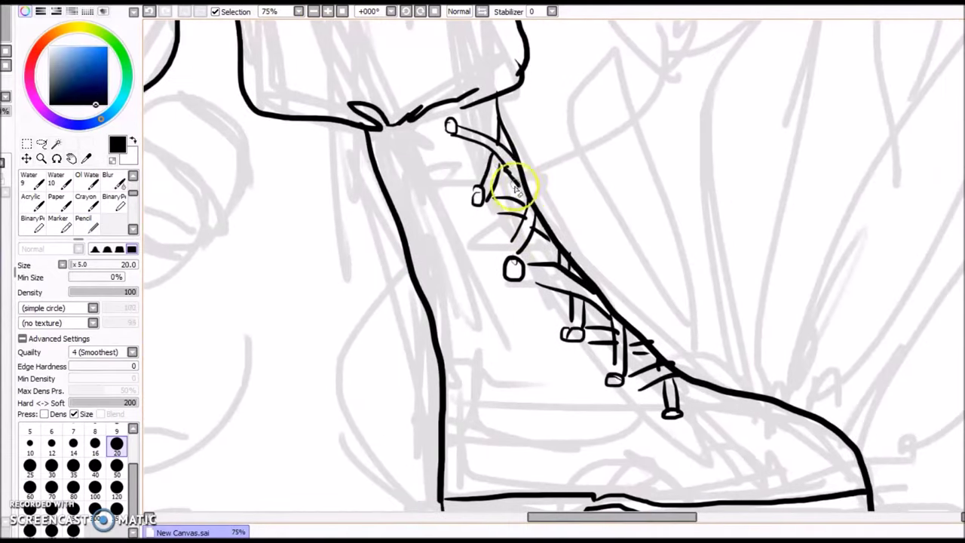
left_click_drag(614, 315, 671, 373)
key("n")
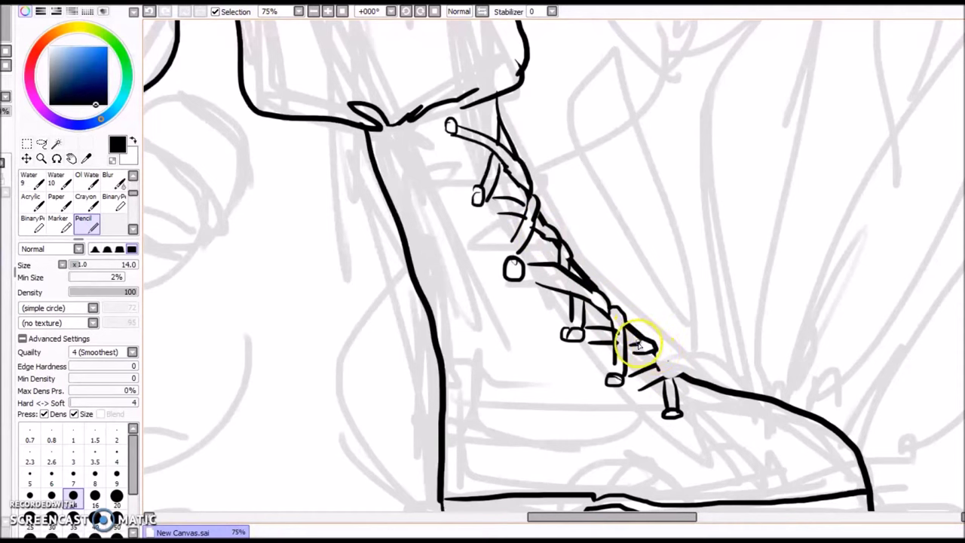
left_click(343, 11)
- Toggle the rough sketch layer's visibility to check the inked lines of the whole figure
left_click(2, 289)
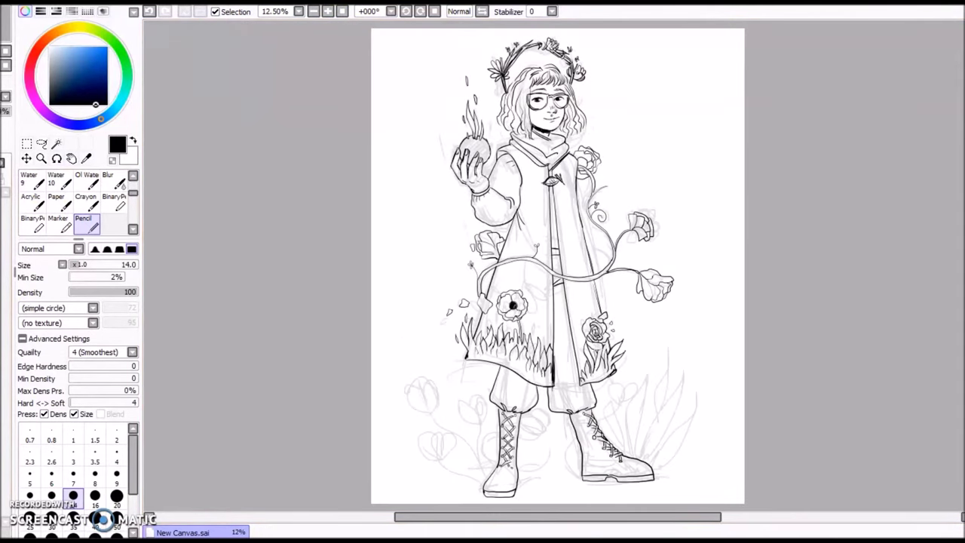
scroll(512, 316, "up", 3)
left_click_drag(230, 520, 227, 101)
scroll(227, 101, "down", 3)
left_click(2, 289)
left_click(1, 289)
left_click(113, 292)
left_click(2, 288)
left_click(1, 289)
- Ink a large curled, veined leaf behind the right boot's heel and a ruffled flower on a stem rising from its laces
left_click(328, 12)
left_click(328, 12)
left_click(328, 12)
left_click_drag(964, 248, 963, 333)
mouse_move(608, 327)
left_mouse_down()
mouse_move(597, 417)
mouse_move(577, 352)
mouse_move(623, 420)
left_mouse_up()
key("ctrl+z")
key("e")
key("n")
mouse_move(579, 387)
left_mouse_down()
mouse_move(616, 346)
mouse_move(573, 385)
left_mouse_up()
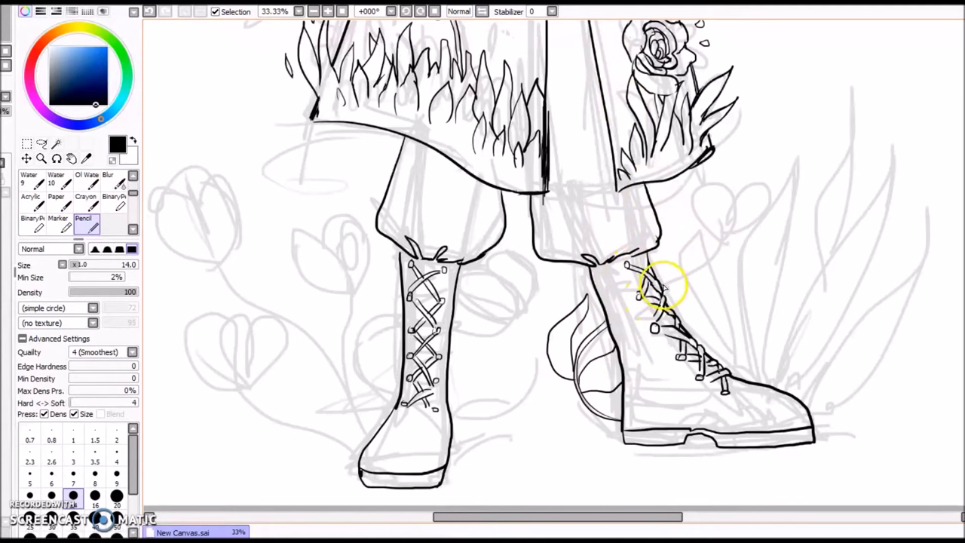
mouse_move(662, 284)
left_mouse_down()
mouse_move(742, 206)
mouse_move(706, 247)
mouse_move(708, 213)
mouse_move(738, 247)
mouse_move(745, 219)
mouse_move(746, 264)
mouse_move(743, 221)
mouse_move(697, 205)
mouse_move(717, 187)
mouse_move(709, 201)
mouse_move(751, 217)
mouse_move(743, 200)
mouse_move(759, 243)
mouse_move(742, 193)
mouse_move(757, 257)
left_mouse_up()
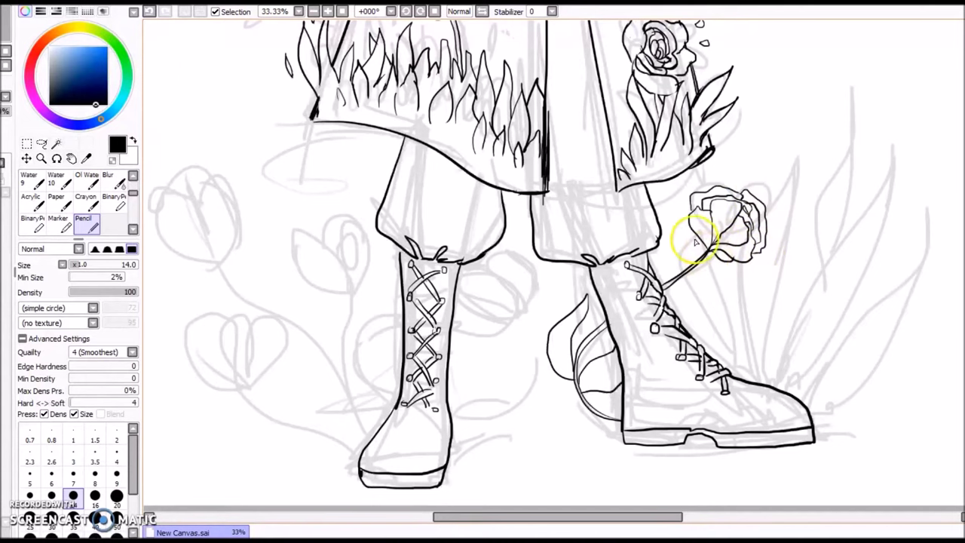
- Ink tall pointed leaves fanning upward behind the front of the right boot
mouse_move(691, 320)
left_mouse_down()
mouse_move(685, 276)
mouse_move(717, 273)
mouse_move(704, 257)
mouse_move(755, 356)
mouse_move(802, 177)
mouse_move(780, 377)
mouse_move(894, 158)
left_mouse_up()
mouse_move(894, 158)
left_mouse_down()
mouse_move(865, 288)
mouse_move(793, 393)
left_mouse_up()
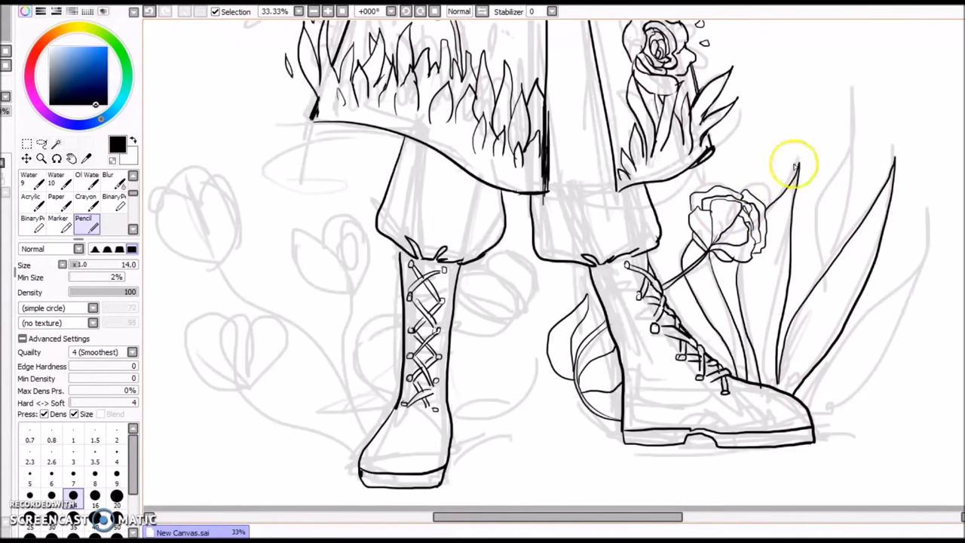
left_click_drag(818, 280, 852, 93)
left_click_drag(851, 94, 846, 255)
key("ctrl+z")
key("ctrl+z")
mouse_move(850, 86)
left_mouse_down()
mouse_move(823, 273)
mouse_move(839, 237)
left_mouse_up()
mouse_move(848, 322)
left_mouse_down()
mouse_move(918, 263)
mouse_move(933, 223)
left_mouse_up()
left_click_drag(934, 222, 815, 419)
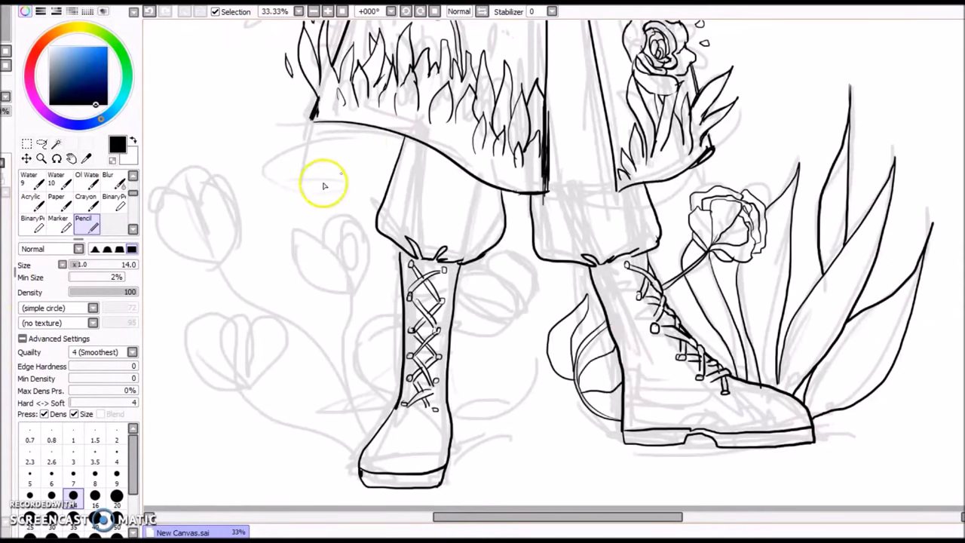
- Ink two layered peony-like flowers over the upper sketched blooms beside the left boot
mouse_move(215, 264)
left_mouse_down()
mouse_move(211, 219)
mouse_move(198, 220)
mouse_move(229, 235)
mouse_move(161, 220)
left_mouse_up()
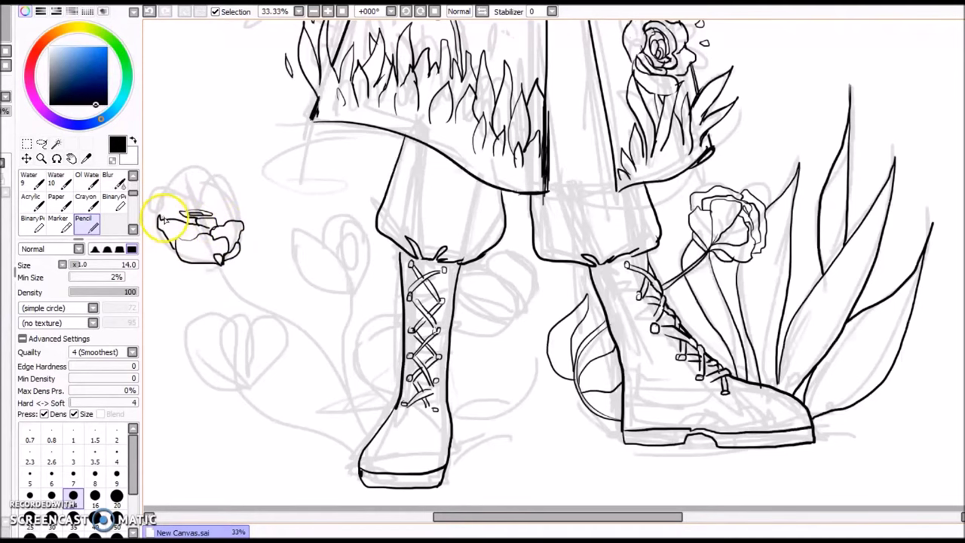
mouse_move(213, 204)
left_mouse_down()
mouse_move(189, 270)
mouse_move(175, 234)
mouse_move(203, 249)
mouse_move(192, 252)
mouse_move(223, 260)
left_mouse_up()
mouse_move(351, 293)
left_mouse_down()
mouse_move(367, 279)
mouse_move(356, 303)
mouse_move(319, 280)
mouse_move(371, 266)
left_mouse_up()
key("ctrl+z")
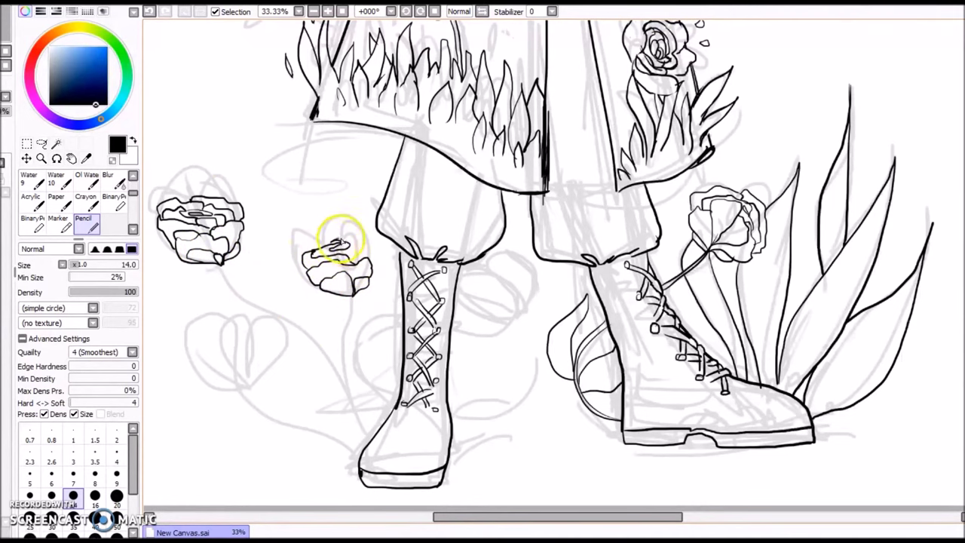
key("ctrl+z")
key("ctrl+z")
mouse_move(320, 285)
left_mouse_down()
mouse_move(344, 249)
mouse_move(369, 282)
mouse_move(344, 249)
mouse_move(375, 245)
left_mouse_up()
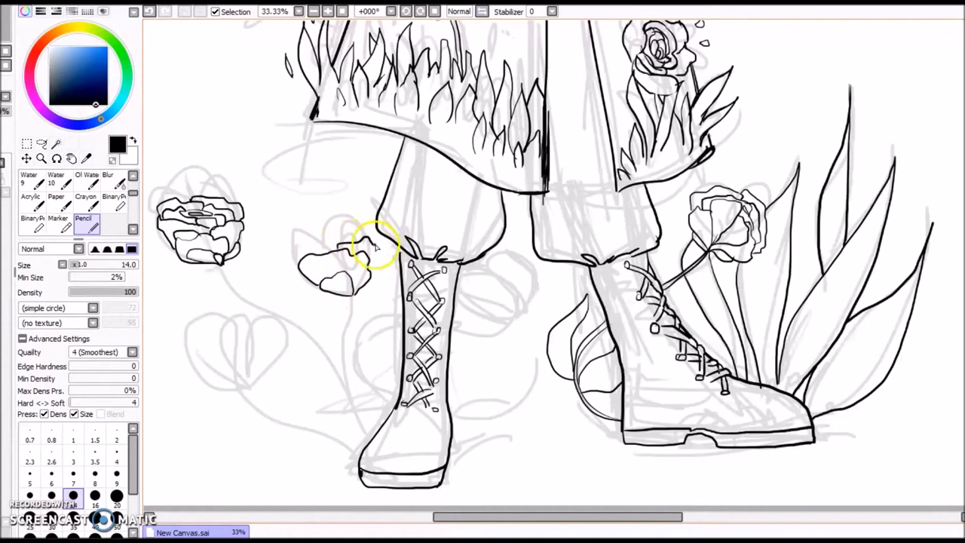
mouse_move(317, 242)
left_mouse_down()
mouse_move(367, 237)
mouse_move(322, 254)
left_mouse_up()
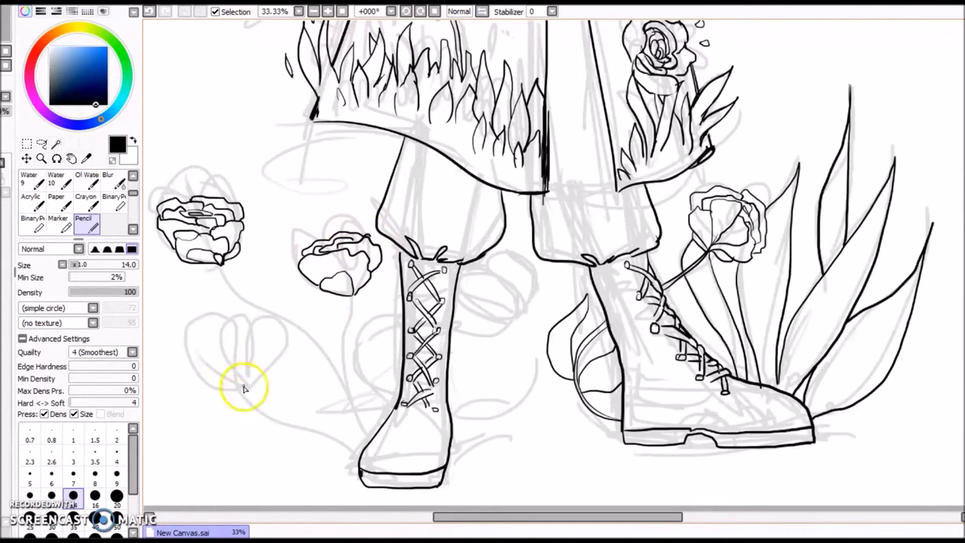
- Ink a ruffled peony over the lower-left sketched bloom and another one emerging from behind the left boot's shaft
mouse_move(243, 389)
left_mouse_down()
mouse_move(234, 359)
mouse_move(264, 362)
mouse_move(242, 389)
mouse_move(214, 382)
left_mouse_up()
mouse_move(262, 352)
left_mouse_down()
mouse_move(285, 328)
mouse_move(258, 388)
left_mouse_up()
mouse_move(240, 334)
left_mouse_down()
mouse_move(211, 348)
mouse_move(243, 340)
mouse_move(210, 341)
mouse_move(240, 319)
mouse_move(269, 324)
left_mouse_up()
mouse_move(215, 324)
left_mouse_down()
mouse_move(195, 332)
mouse_move(206, 364)
mouse_move(215, 346)
left_mouse_up()
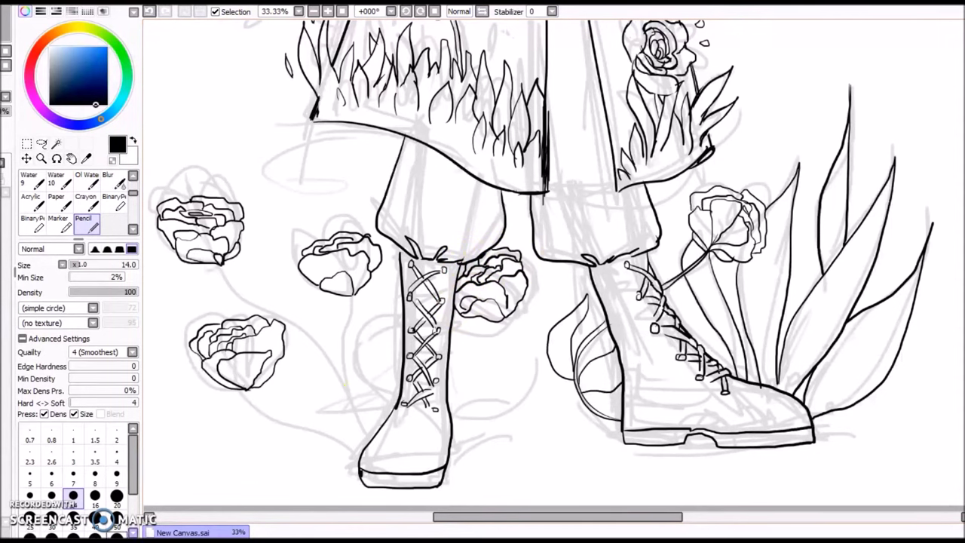
- Ink single stem lines from the three outer left-hand flowers down to the left boot
mouse_move(352, 297)
left_mouse_down()
mouse_move(342, 350)
mouse_move(370, 436)
left_mouse_up()
mouse_move(221, 258)
left_mouse_down()
mouse_move(241, 297)
mouse_move(371, 439)
left_mouse_up()
left_click_drag(226, 375, 360, 456)
- Ink a double-lined stem looping behind the left boot from its toe to the flower on the boot's other side
left_click_drag(452, 340, 508, 330)
left_click_drag(451, 344, 496, 337)
key("ctrl+z")
left_click_drag(368, 347, 393, 412)
key("ctrl+z")
left_click_drag(367, 347, 400, 334)
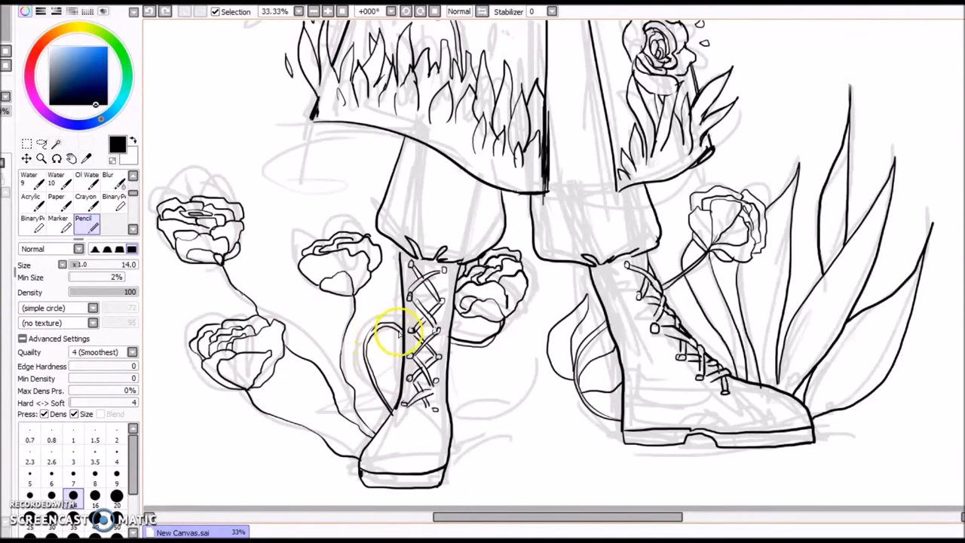
- Add second outlines to the three left-hand flower stems to give them thickness
left_click_drag(351, 300, 342, 385)
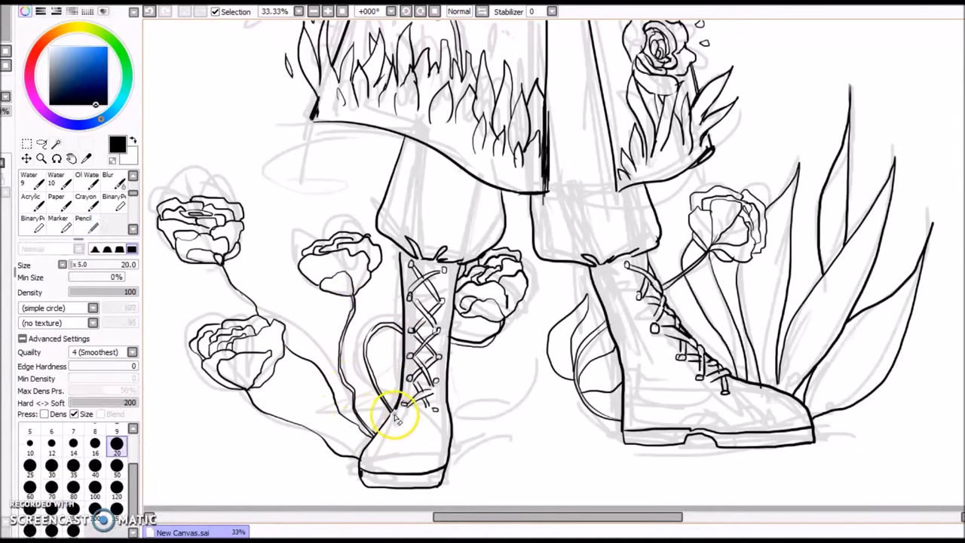
mouse_move(217, 265)
left_mouse_down()
mouse_move(288, 361)
mouse_move(367, 434)
left_mouse_up()
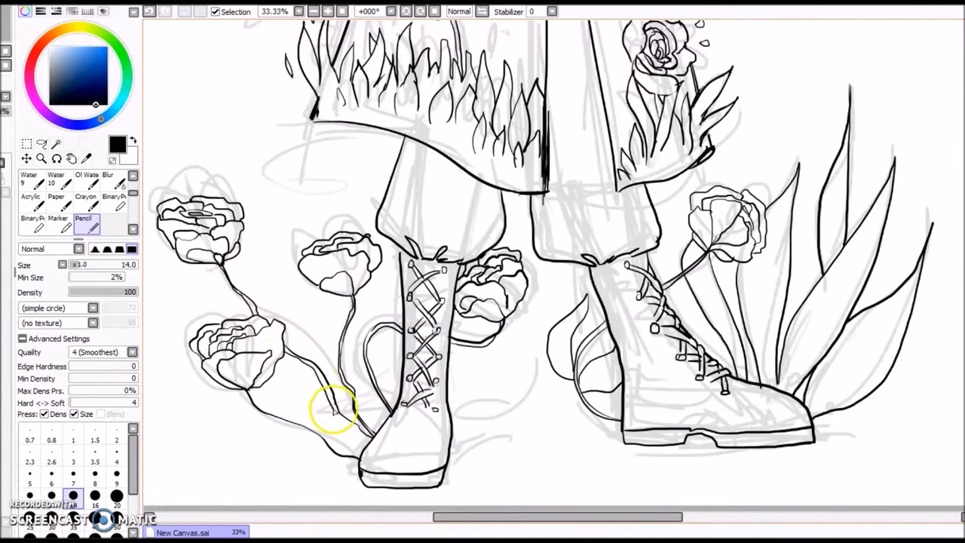
left_click_drag(226, 374, 361, 457)
- Ink long pointed leaves between the left-hand flower stems and small leaves on both sides of the lowest stem
mouse_move(311, 361)
left_mouse_down()
mouse_move(279, 266)
mouse_move(319, 346)
left_mouse_up()
mouse_move(336, 294)
left_mouse_down()
mouse_move(324, 364)
mouse_move(348, 371)
mouse_move(327, 363)
mouse_move(328, 314)
mouse_move(303, 376)
mouse_move(300, 421)
left_mouse_up()
left_click_drag(289, 385, 308, 422)
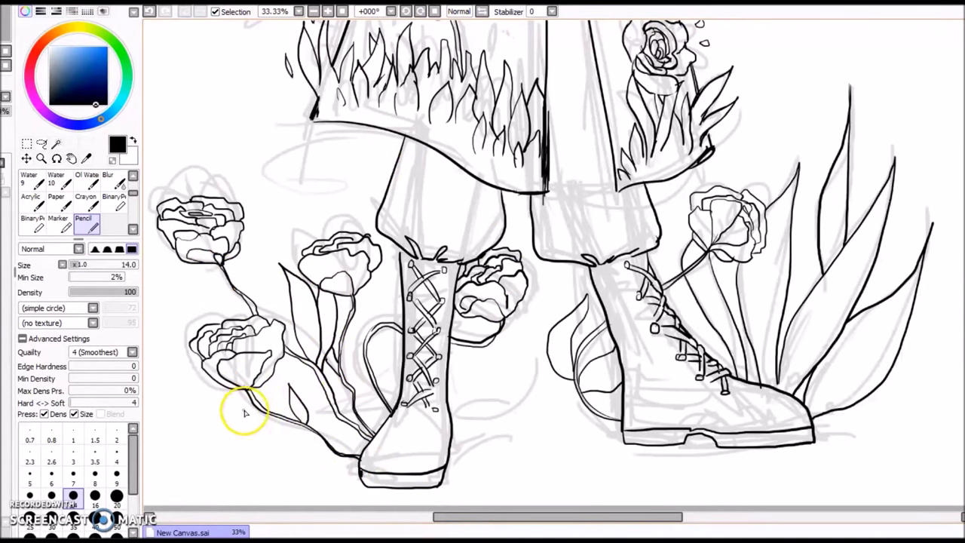
left_click_drag(252, 408, 210, 394)
left_click_drag(211, 394, 255, 411)
- Ink narrow leaves beside the upper-left flower's stem and next to the left boot's shaft, and hide the rough sketch layer
left_click_drag(251, 295, 253, 261)
left_click_drag(253, 261, 250, 306)
key("e")
key("n")
left_click_drag(371, 332, 381, 277)
left_click_drag(381, 277, 382, 322)
left_click(3, 191)
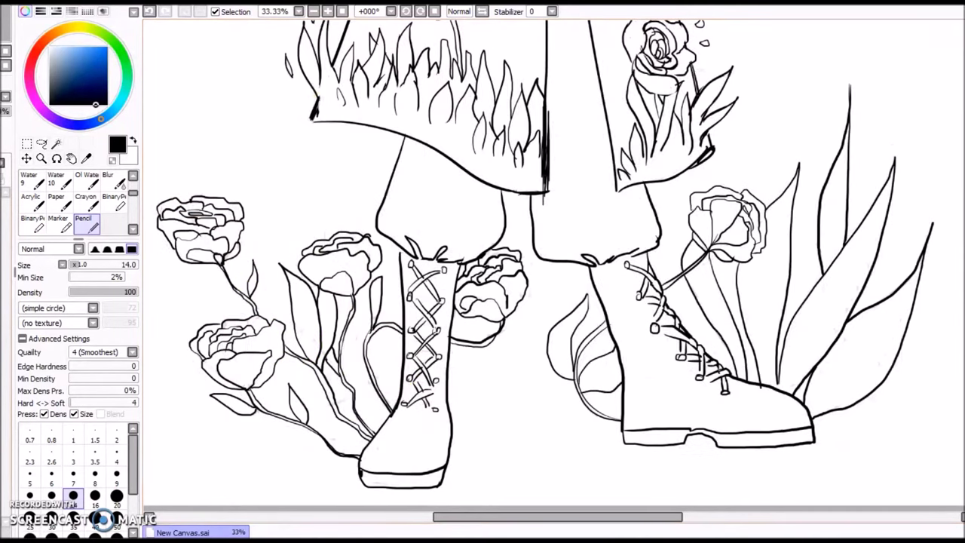
- Ink a small leafy stem beside the left boot's ankle
left_click_drag(448, 386, 453, 427)
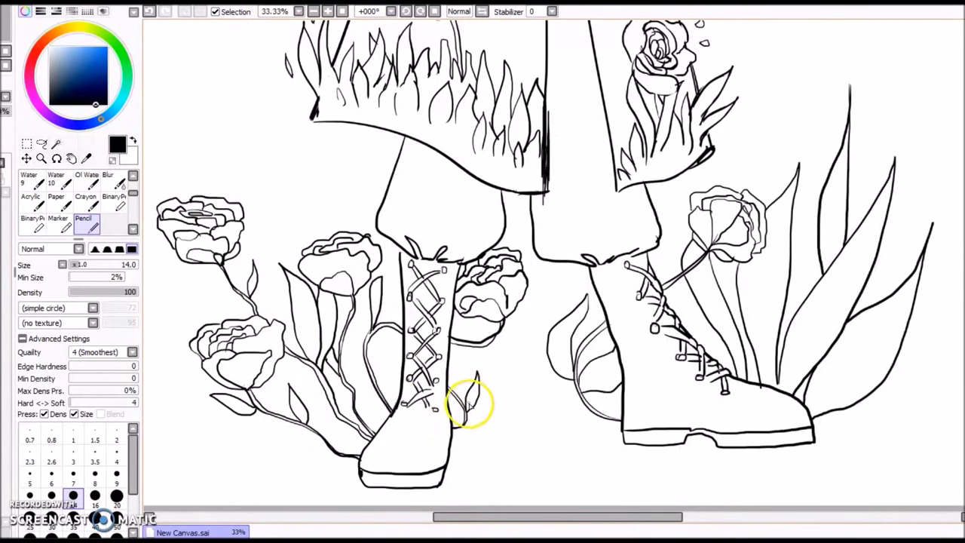
left_click(342, 12)
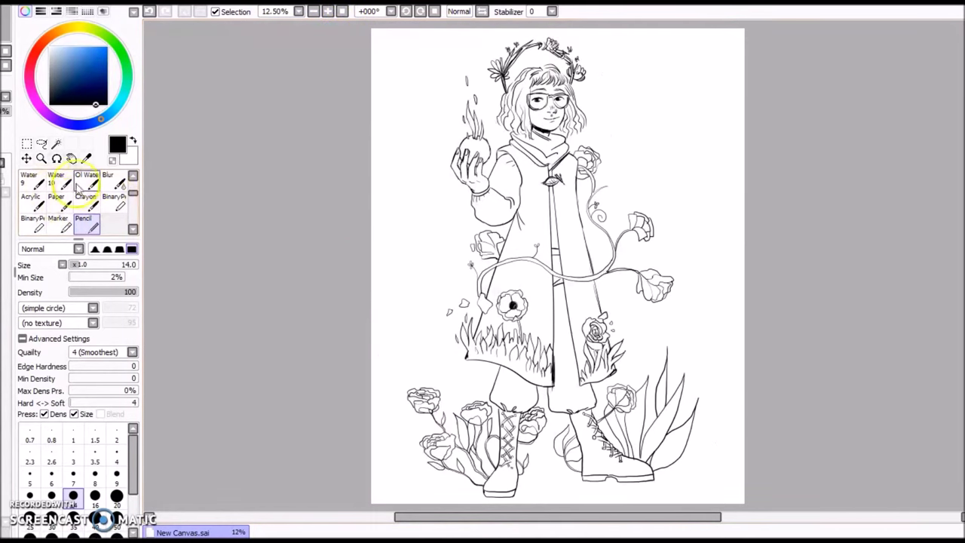
- Erase the stray overhanging line ends along the coat's hem corners and redraw the hem edges cleanly
key("e")
mouse_move(556, 380)
left_mouse_down()
mouse_move(564, 392)
mouse_move(611, 377)
left_mouse_up()
key("n")
left_click(473, 309)
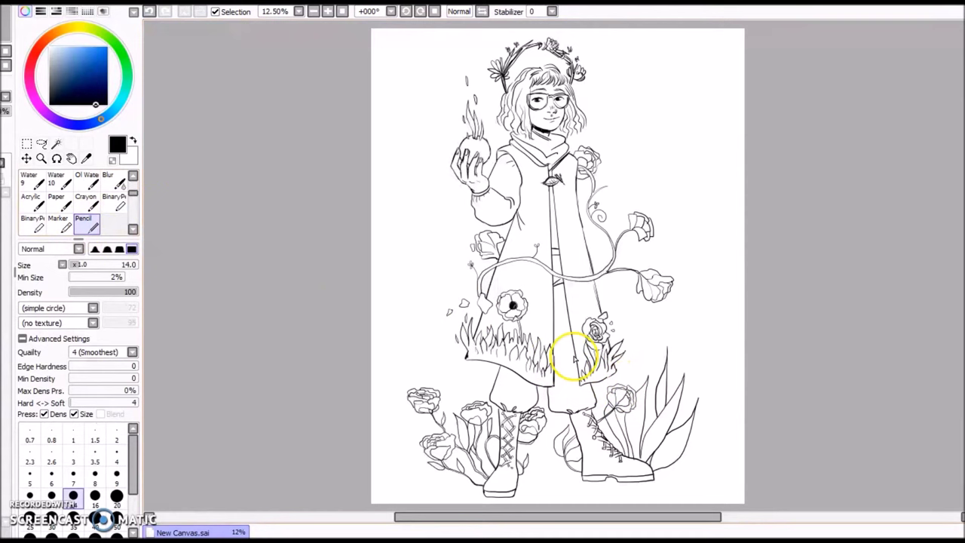
left_click(328, 11)
left_click(328, 11)
left_click(328, 11)
left_click_drag(964, 266, 964, 299)
key("e")
mouse_move(316, 355)
left_mouse_down()
mouse_move(311, 363)
mouse_move(319, 362)
left_mouse_up()
key("n")
mouse_move(548, 432)
left_mouse_down()
mouse_move(545, 345)
mouse_move(553, 401)
left_mouse_up()
key("e")
key("n")
- Ink five loose petals drifting around the poppy on the coat's left panel
mouse_move(477, 250)
left_mouse_down()
mouse_move(478, 241)
mouse_move(507, 237)
mouse_move(509, 248)
left_mouse_up()
mouse_move(495, 192)
left_mouse_down()
mouse_move(519, 188)
mouse_move(494, 171)
left_mouse_up()
left_click_drag(498, 273, 499, 270)
left_click_drag(453, 153, 460, 160)
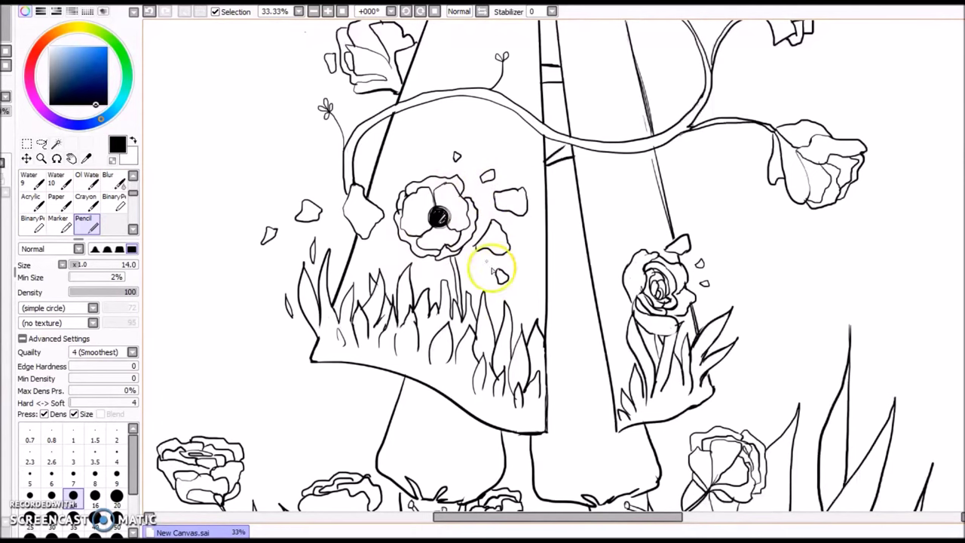
- Ink a small budding sprig beside the bud at the vine's left end and a ruffled flower behind the vine's bend
mouse_move(346, 193)
left_mouse_down()
mouse_move(323, 161)
mouse_move(317, 176)
left_mouse_up()
left_click_drag(316, 176, 322, 181)
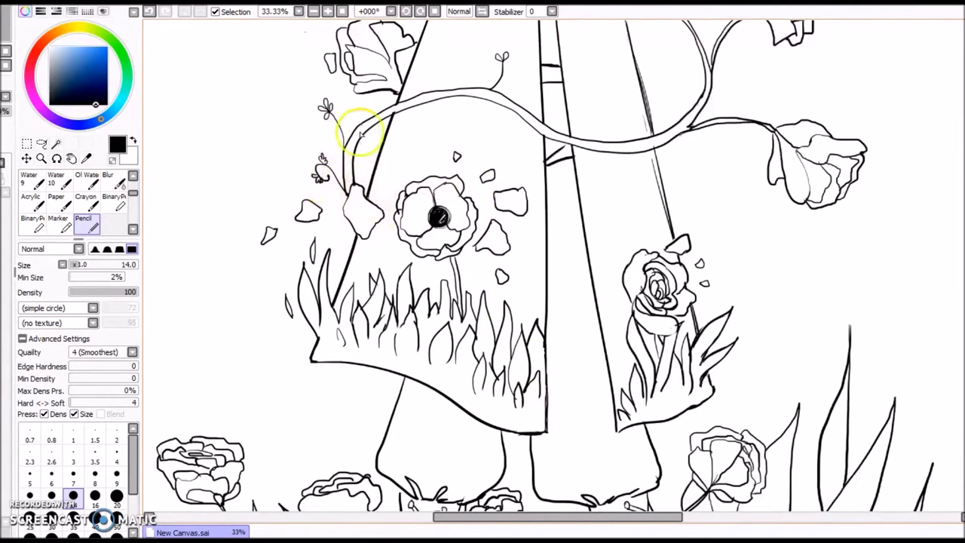
left_click_drag(344, 123, 371, 120)
mouse_move(357, 153)
left_mouse_down()
mouse_move(373, 136)
mouse_move(370, 156)
left_mouse_up()
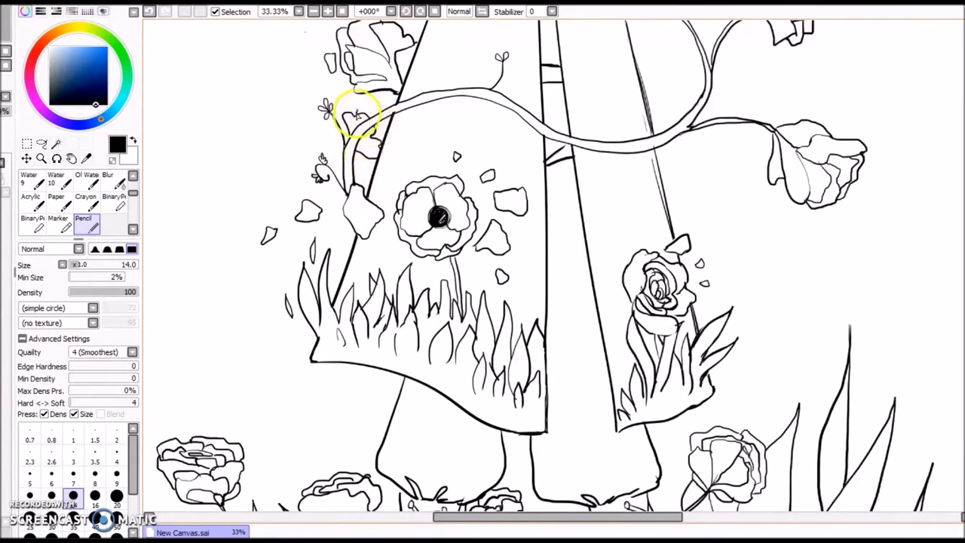
mouse_move(356, 114)
left_mouse_down()
mouse_move(377, 134)
mouse_move(382, 125)
mouse_move(366, 141)
mouse_move(341, 140)
mouse_move(360, 162)
left_mouse_up()
scroll(370, 157, "down", 3)
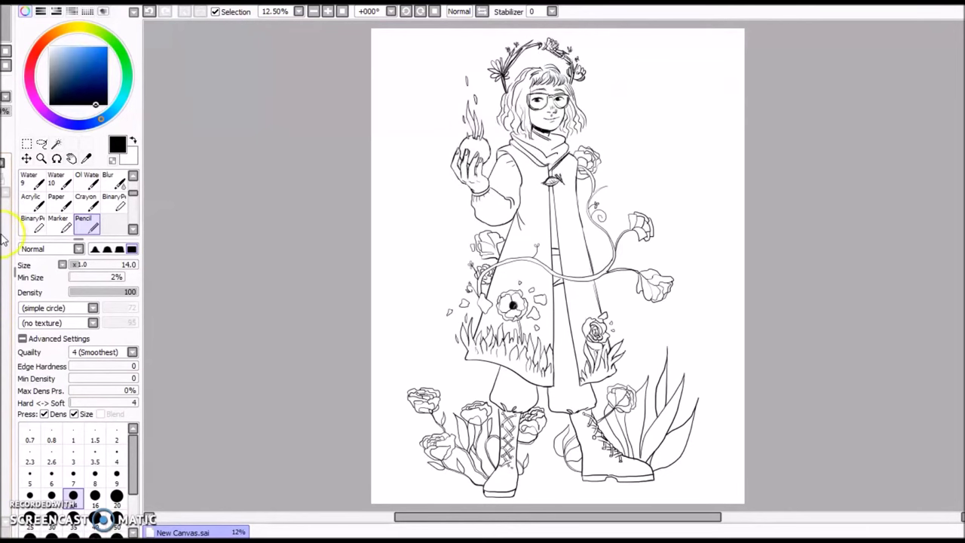
- Pick a light yellow-green and fill the grass on the coat's left panel, its loose blades and a gap under the rose
key("g")
left_click_drag(122, 68, 102, 29)
left_click(77, 55)
key("ctrl+z")
left_click(56, 143)
left_click(540, 363)
left_click(326, 11)
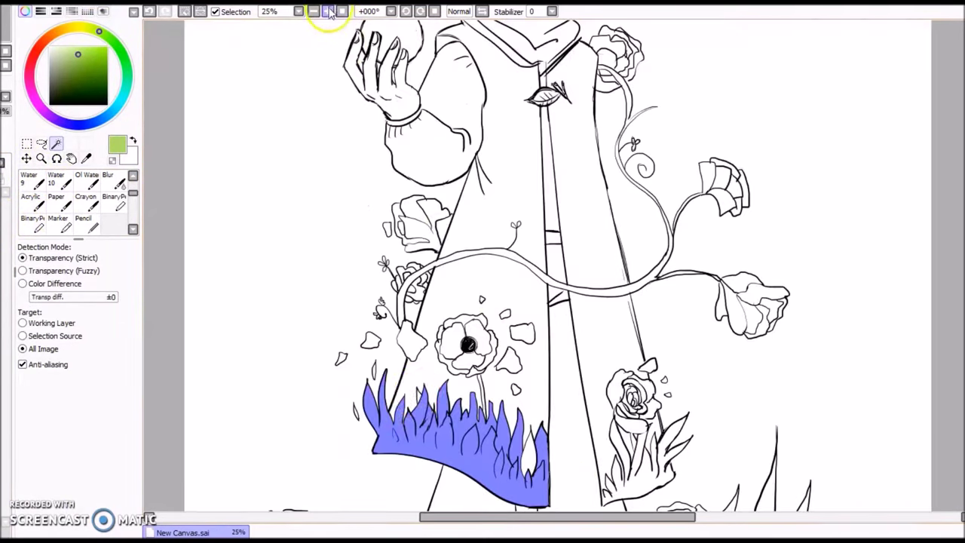
left_click(634, 489)
key("ctrl+z")
left_click(636, 444)
key("g")
left_click(517, 426)
left_click(357, 412)
left_click(374, 370)
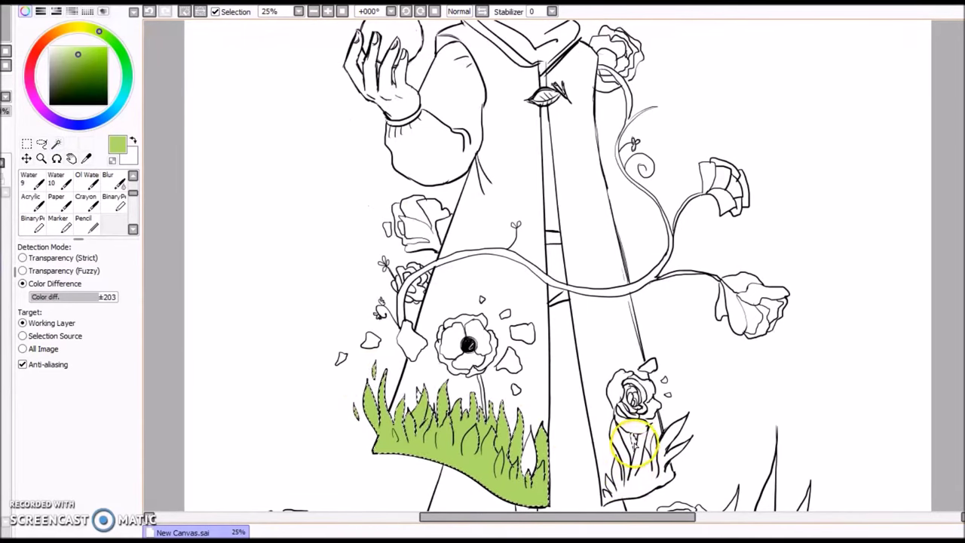
left_click(633, 442)
key("ctrl+d")
key("n")
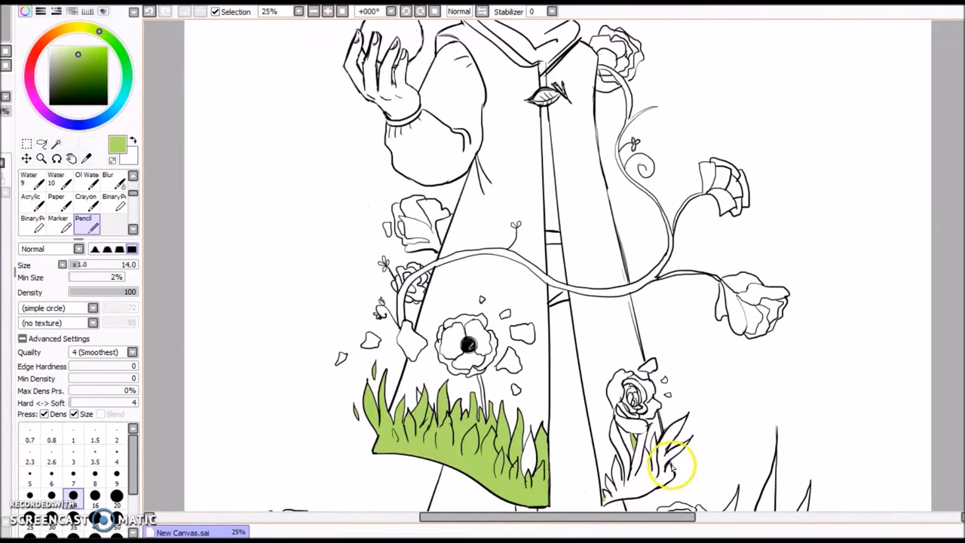
key("b")
left_click(645, 486)
key("ctrl+z")
key("n")
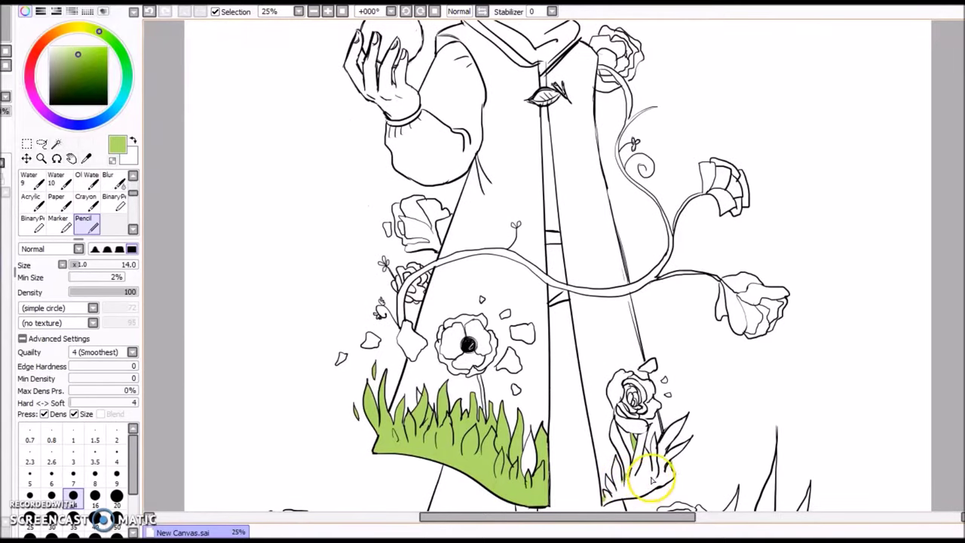
key("b")
left_click(637, 484)
key("ctrl+z")
key("w")
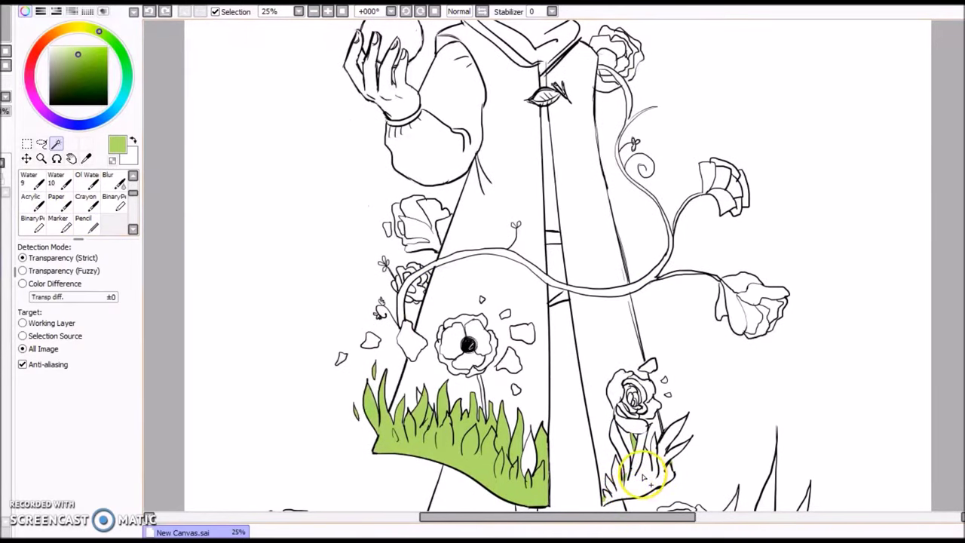
- Close the outline gap at the right panel's hem corner and fill that grass patch with light green
key("n")
left_click_drag(607, 502, 602, 507)
left_click(57, 143)
left_click(624, 489)
key("b")
left_click(641, 466)
key("ctrl+d")
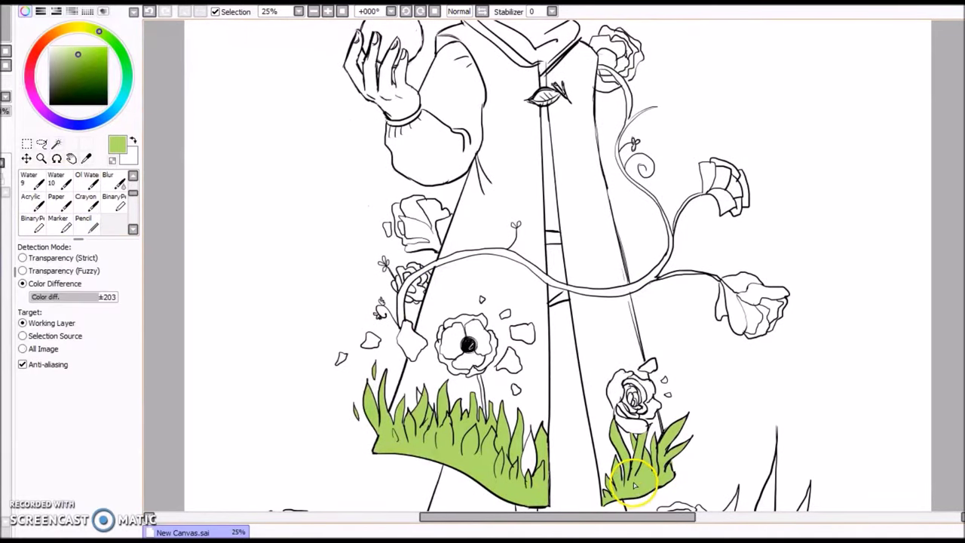
- Select the white blade near the right end of the left panel's grass and fill it light green
left_click(529, 458)
key("ctrl+z")
left_click(57, 143)
left_click(531, 458)
key("b")
left_click(533, 457)
key("ctrl+d")
- Select the small unfilled blade at the upper edge of the left panel's grass and fill it light green
left_click(422, 402)
key("ctrl+z")
left_click(58, 144)
left_click(420, 397)
key("b")
left_click(423, 398)
key("ctrl+d")
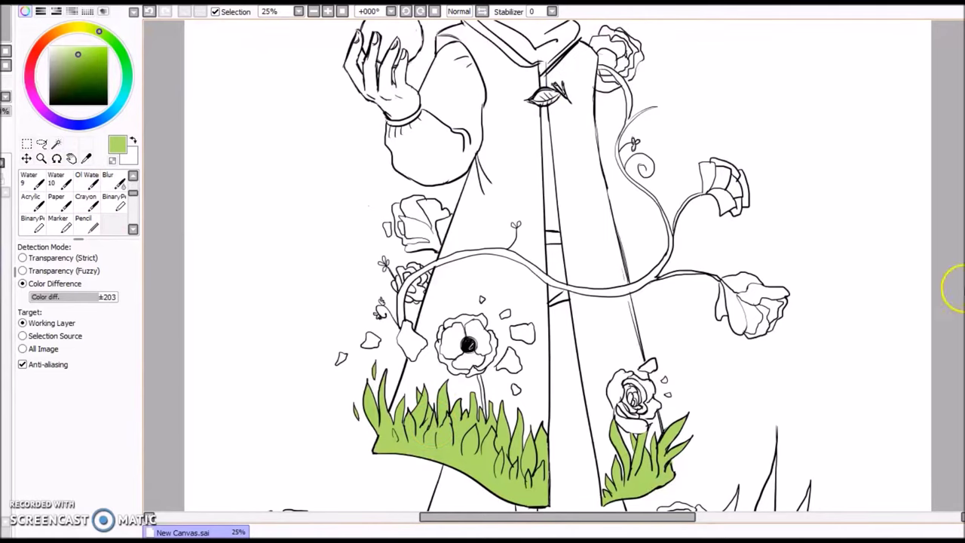
- Paint light green accents on the leafy parts and bands of the flower crown with the Pencil
scroll(953, 287, "up", 5)
left_click(86, 224)
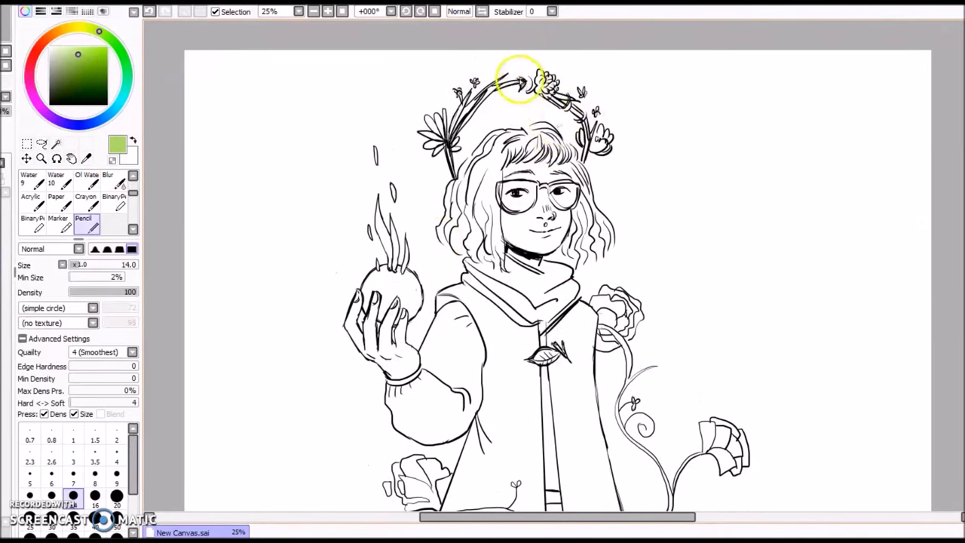
left_click_drag(604, 113, 611, 116)
left_click_drag(529, 86, 524, 83)
left_click_drag(467, 107, 472, 110)
- Trace the scarf's inner edges in light green with the Pencil at size 21, and fill the scarf
mouse_move(468, 285)
left_mouse_down()
mouse_move(523, 323)
mouse_move(565, 302)
mouse_move(577, 276)
left_mouse_up()
mouse_move(466, 260)
left_mouse_down()
mouse_move(504, 271)
mouse_move(543, 264)
left_mouse_up()
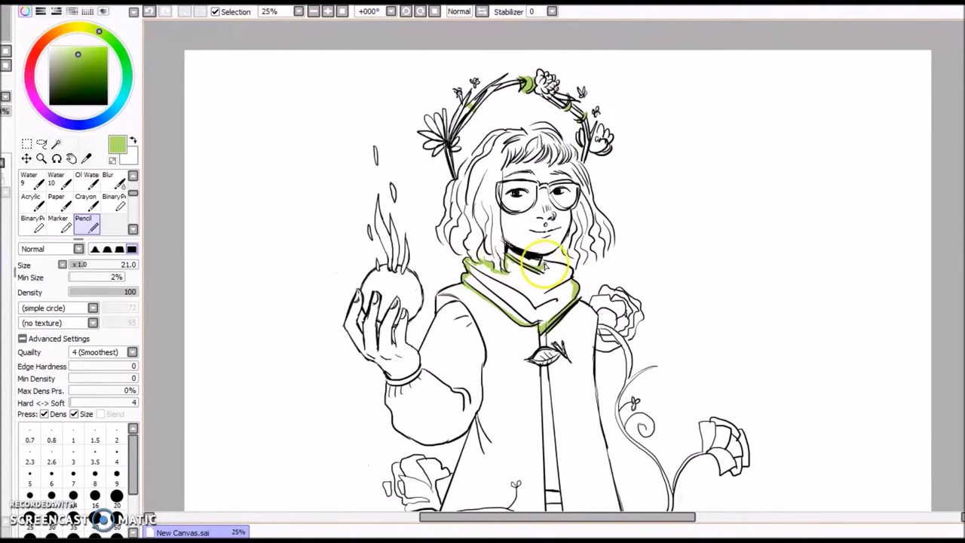
left_click(56, 144)
left_click(536, 282)
left_click(525, 315)
key("g")
left_click(518, 317)
key("ctrl+d")
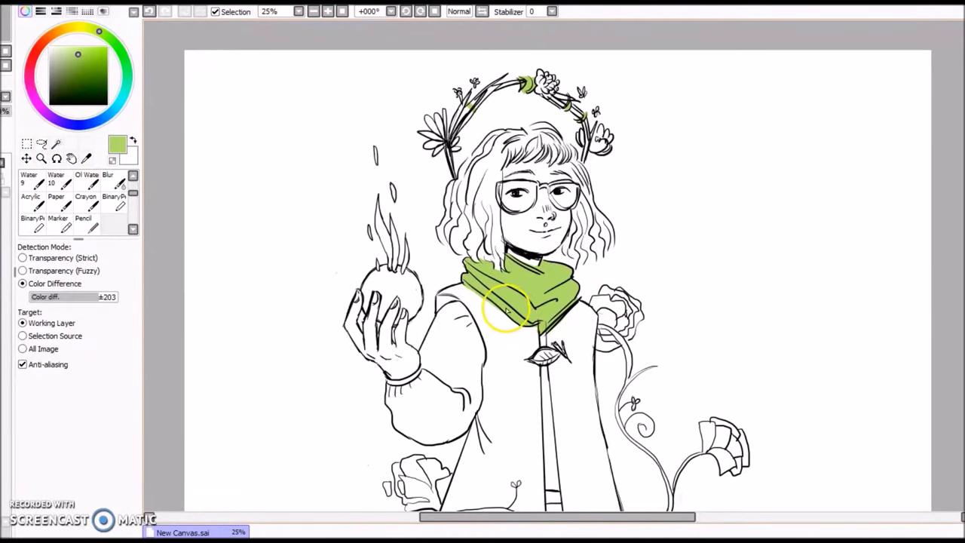
- Fill the closed leaves on both sides of the right boot with light green, undoing the fill that spills into the background
key("n")
scroll(500, 318, "down", 2)
left_click_drag(961, 211, 962, 331)
key("g")
left_click(770, 250)
left_click(776, 330)
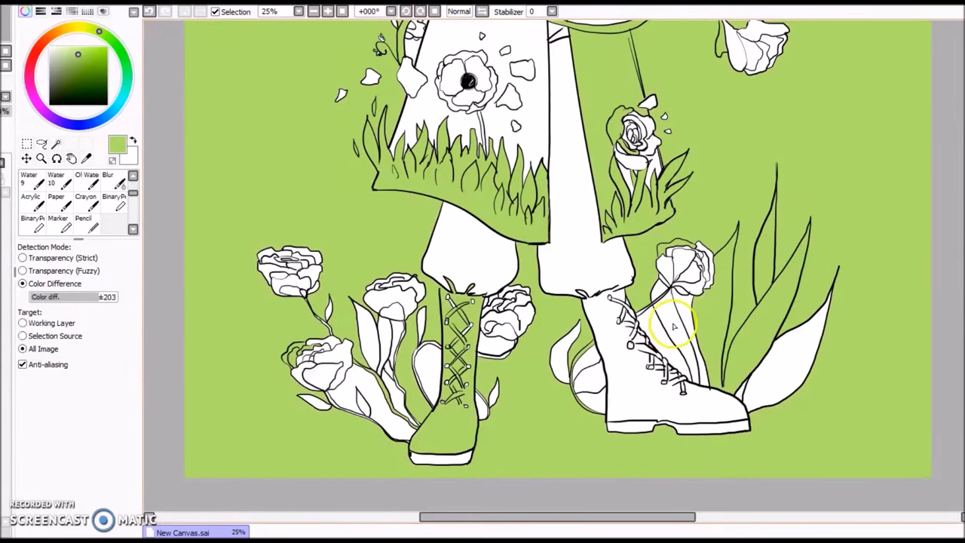
key("ctrl+z")
left_click(672, 290)
left_click(786, 361)
left_click(560, 353)
left_click(590, 381)
- Fill the leaves among the flowers around the left boot with light green
left_click(491, 394)
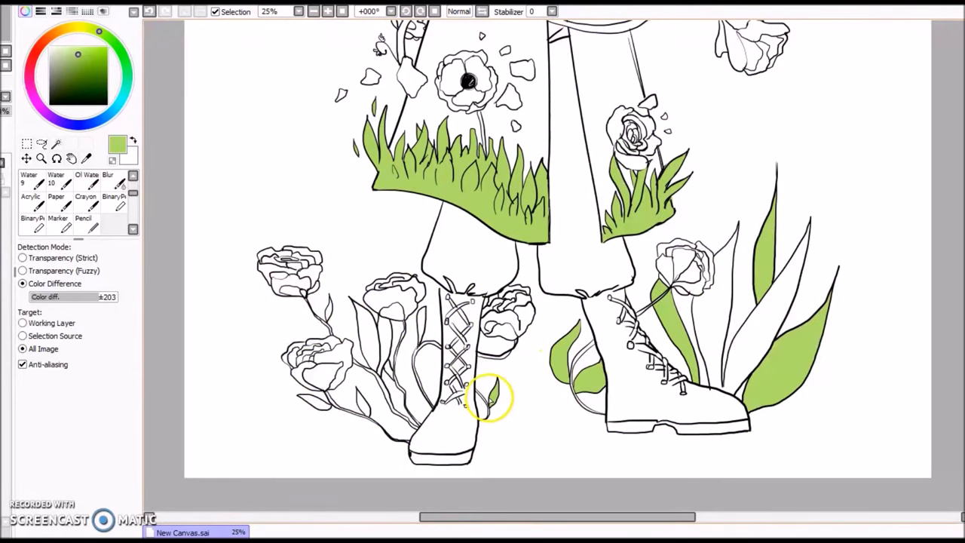
left_click(368, 349)
left_click(385, 342)
left_click(387, 369)
left_click(328, 310)
left_click(318, 403)
left_click(363, 403)
left_click(422, 323)
- Fill the flower stems around the left boot with light green and erase the green spill on the middle flower's petal
left_click(389, 393)
key("ctrl+z")
left_click(400, 384)
key("e")
left_click_drag(387, 319, 391, 316)
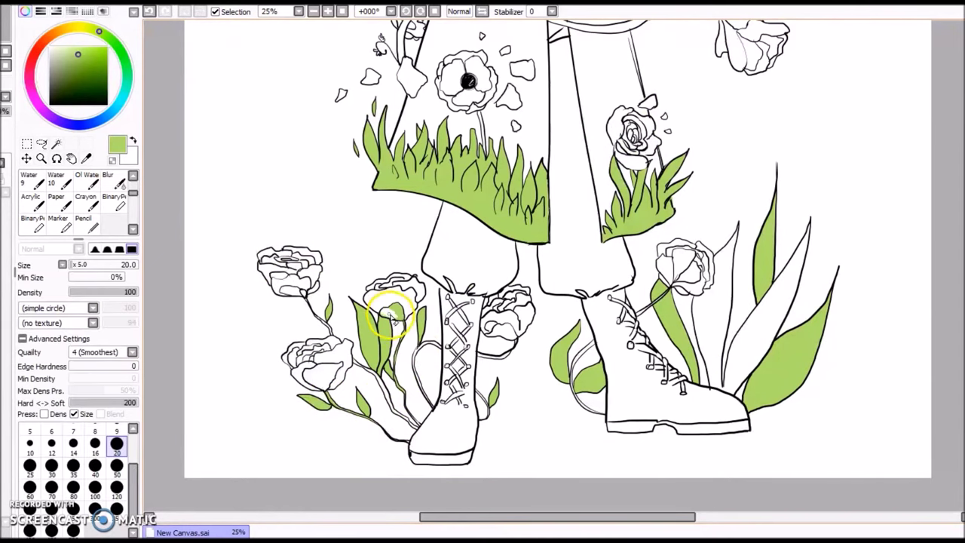
key("g")
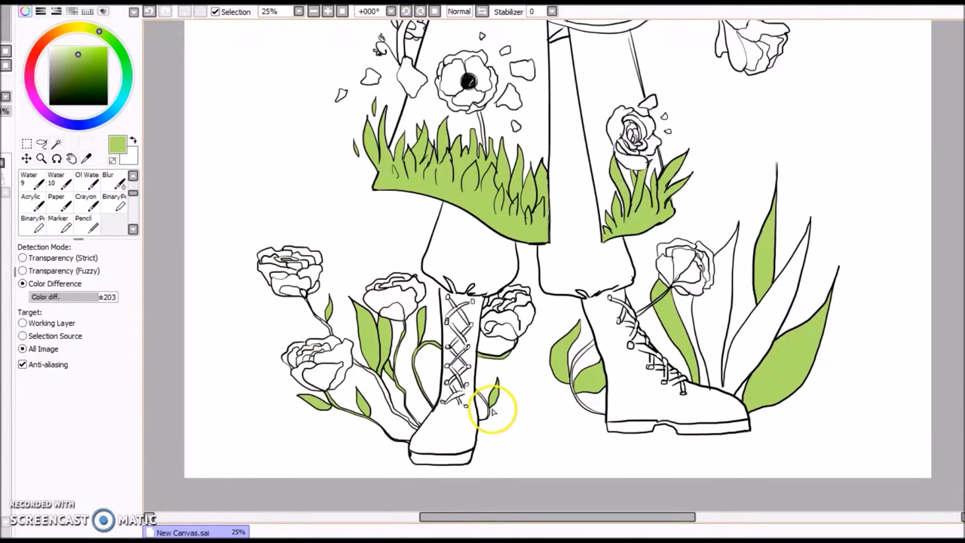
left_click(637, 350)
key("ctrl+z")
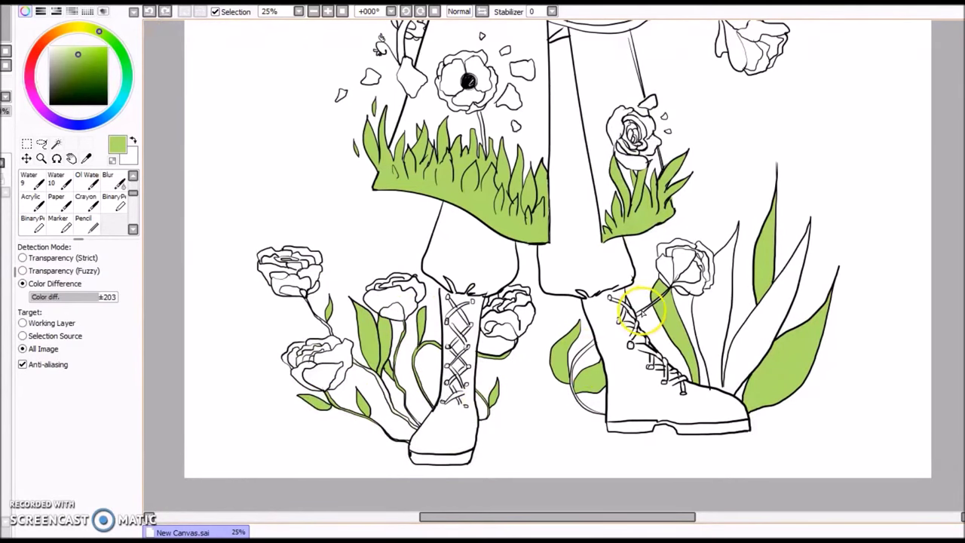
- Paint the stem of the flower beside the right boot light green and fill the remaining tall leaves behind the toe
key("n")
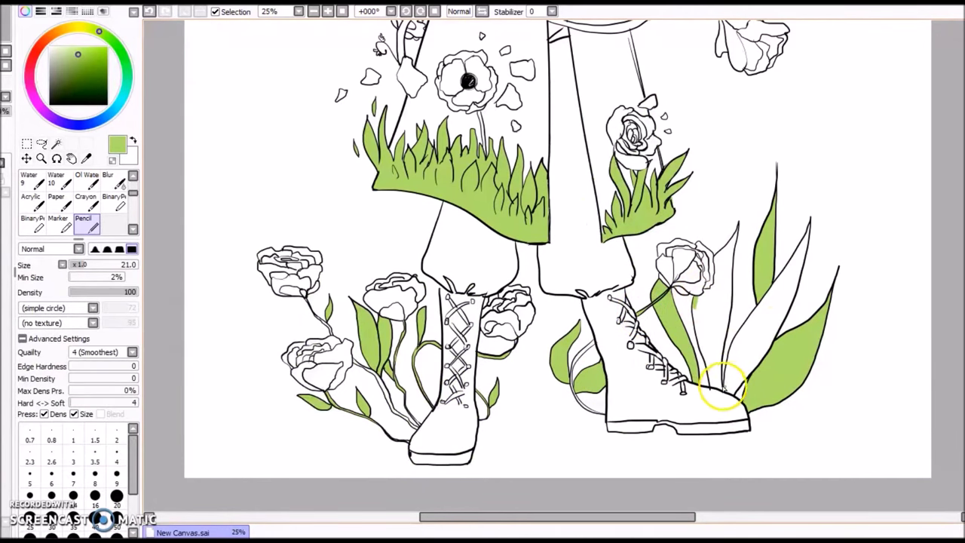
key("g")
left_click(754, 369)
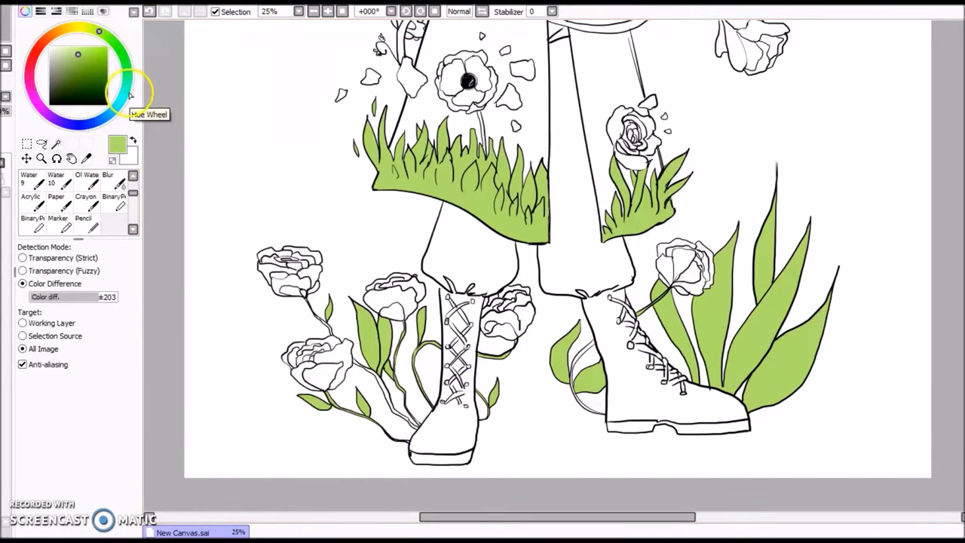
- Paint the remaining white stems beside both boots light green by hand, including the curved stem behind the right boot
left_click(109, 39)
left_click_drag(109, 39, 99, 31)
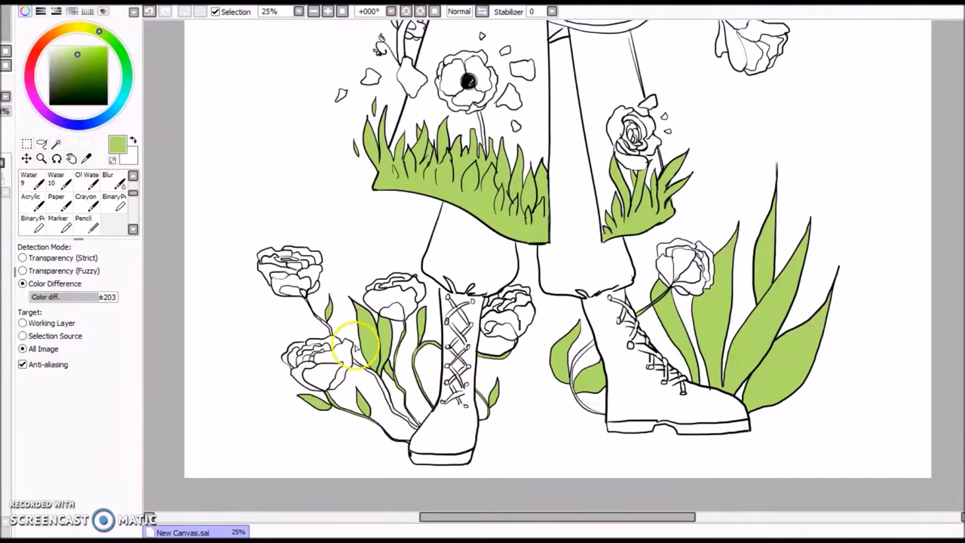
key("n")
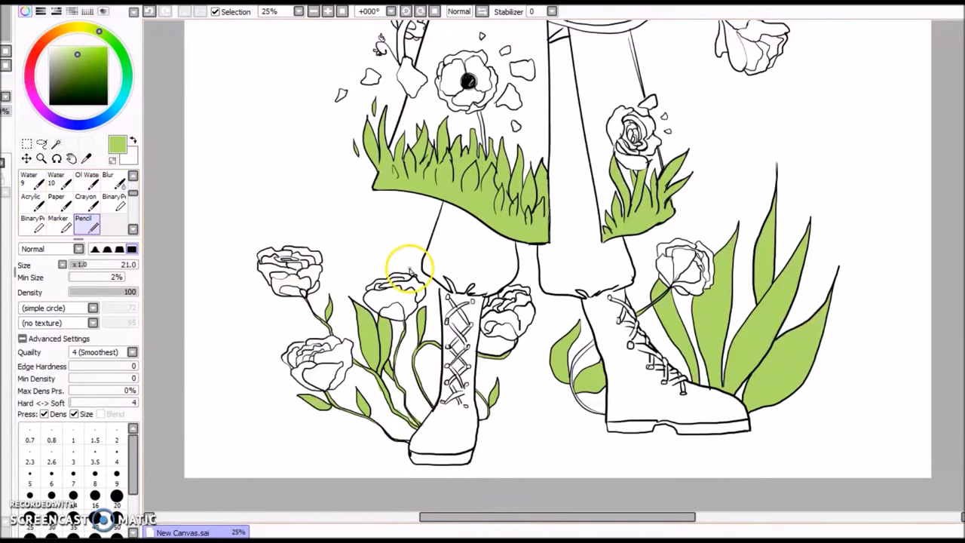
scroll(408, 290, "up", 2)
left_click_drag(964, 268, 964, 287)
key("e")
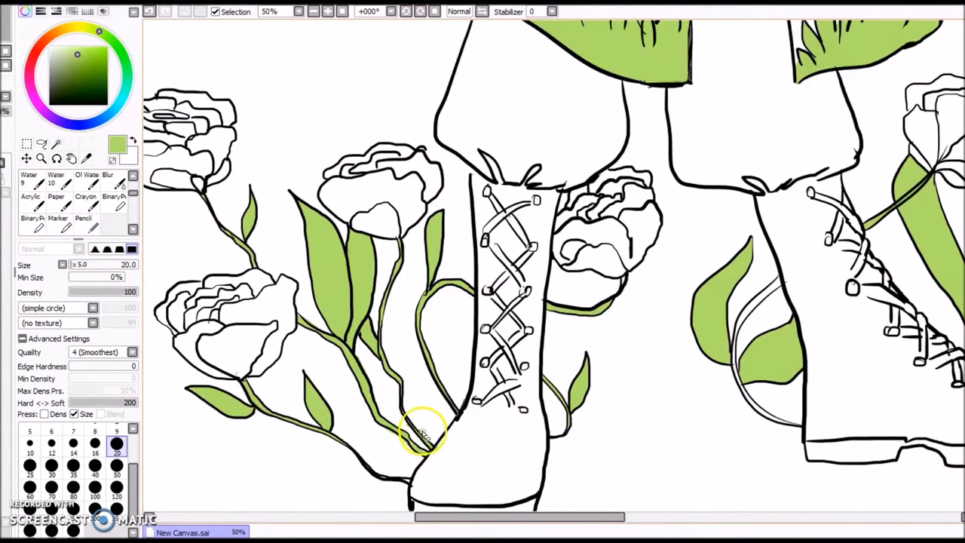
key("n")
left_click_drag(746, 311, 779, 282)
left_click_drag(757, 411, 792, 423)
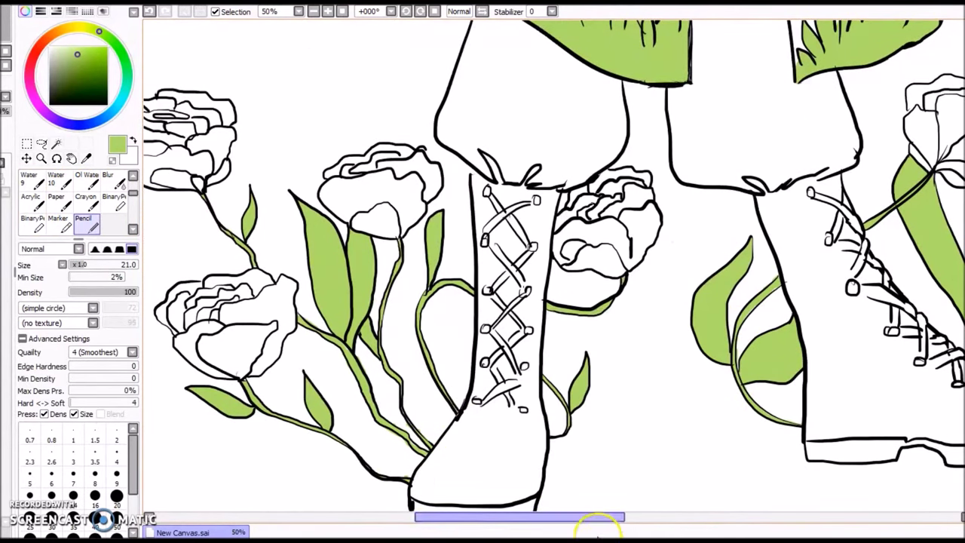
- Pick a muted grey-green and fill the coat's lower left panel around the poppy
left_click_drag(568, 517, 656, 498)
left_click(344, 11)
left_click_drag(61, 79, 58, 73)
left_click_drag(127, 79, 125, 72)
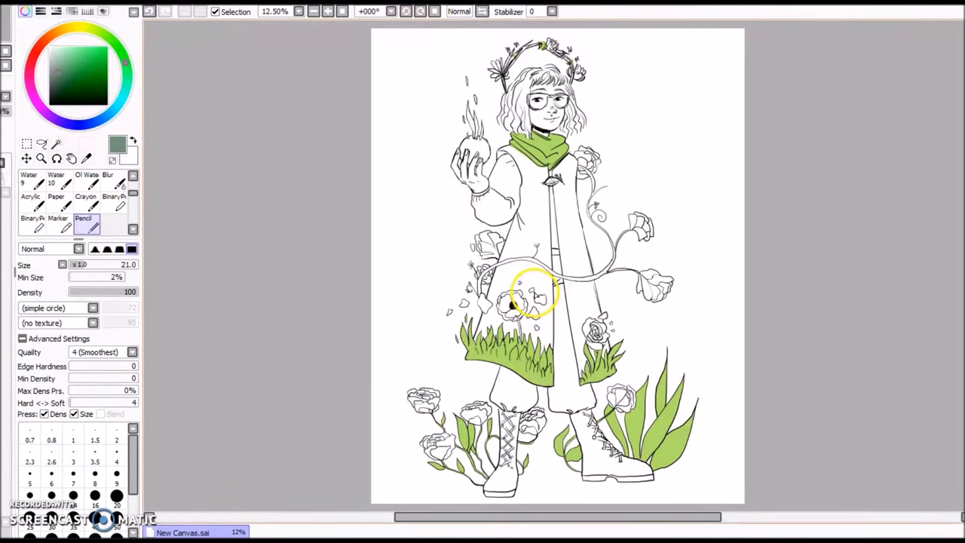
key("g")
left_click(538, 285)
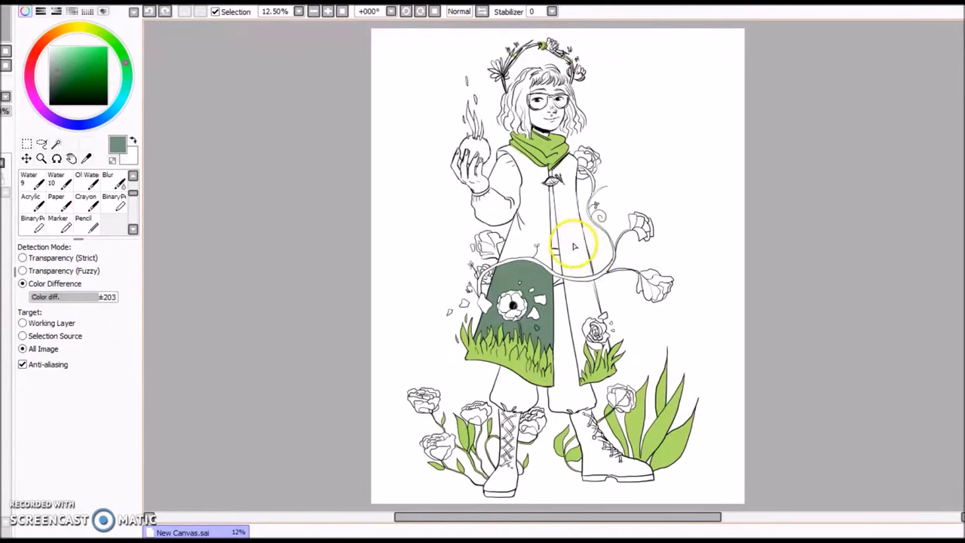
- Fill the coat's right panel above the vine with the grey-green
scroll(556, 189, "up", 3)
key("n")
key("g")
left_click(609, 172)
- Close the outline gaps around the rose and fill the coat's right panel below the vine with the grey-green
scroll(679, 211, "down", 5)
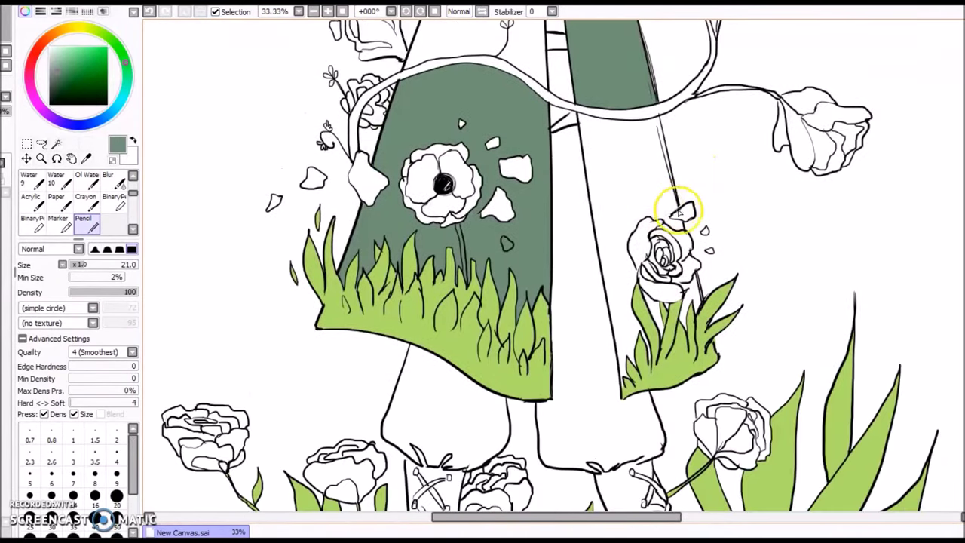
key("g")
left_click(696, 303)
key("m")
key("ctrl+z")
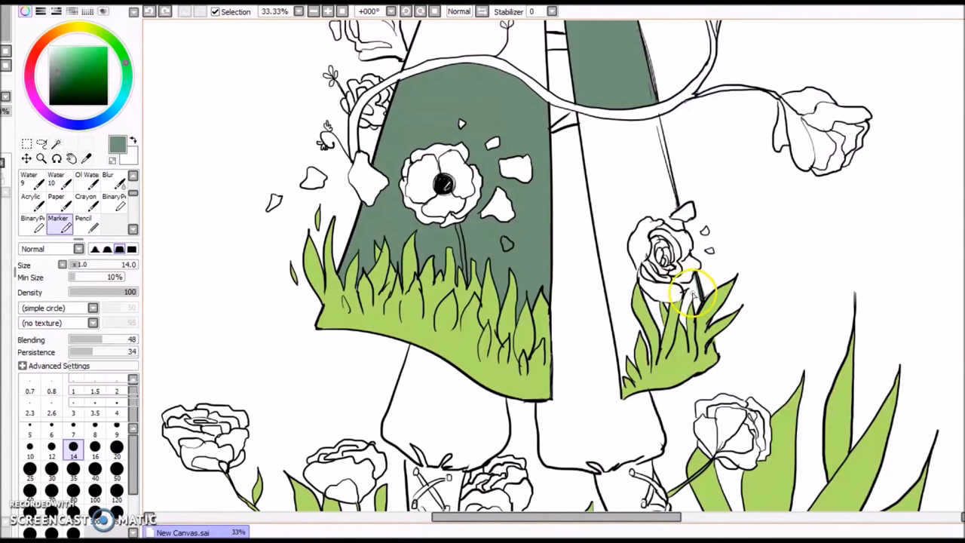
key("n")
left_click_drag(686, 284, 684, 290)
key("g")
left_click(695, 304)
left_click(642, 308)
- Close the gap at the shoulder and fill the coat's left front above the vine with the grey-green
scroll(626, 324, "up", 6)
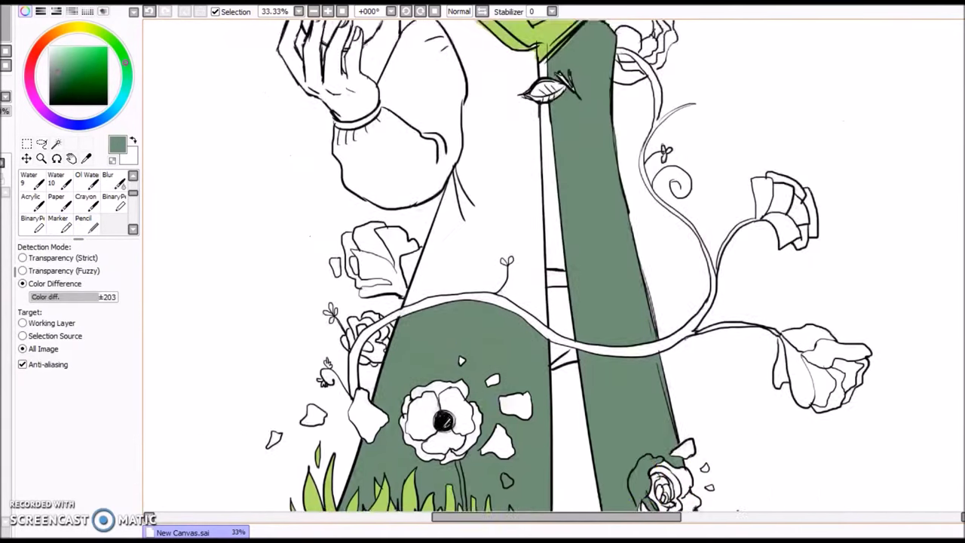
key("n")
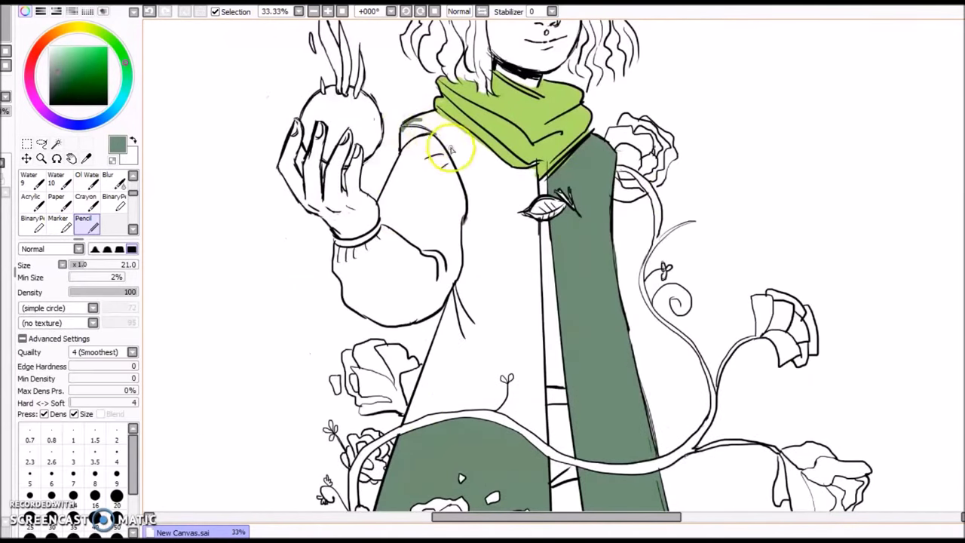
key("g")
left_click(450, 150)
- Pick a pale yellow-green, close the gaps in the raised arm's sleeve outline and fill the sleeve with it
key("n")
left_click(84, 28)
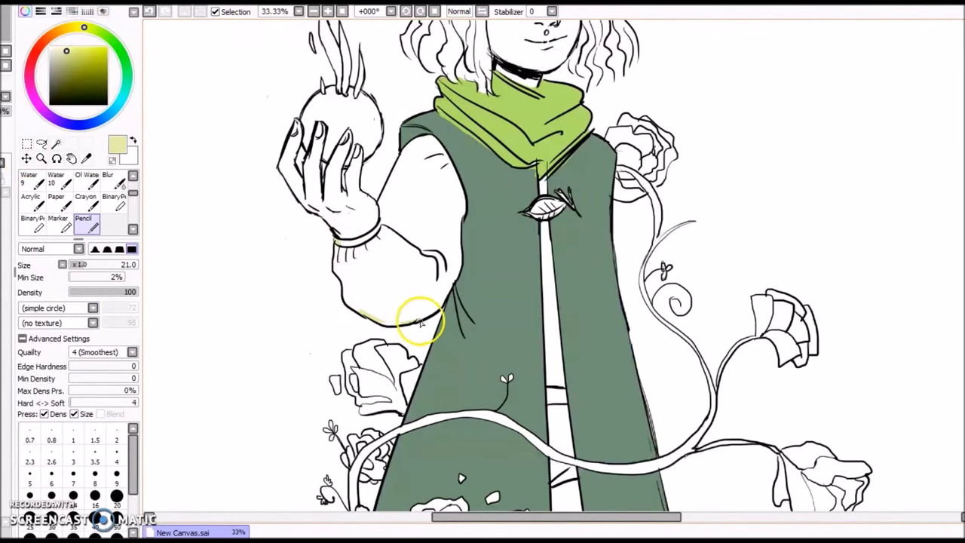
key("g")
left_click(423, 265)
- Sample the scarf's green and paint the fingernails of the raised hand with it
key("n")
right_click(479, 125)
left_click_drag(295, 125, 294, 134)
scroll(354, 151, "down", 3)
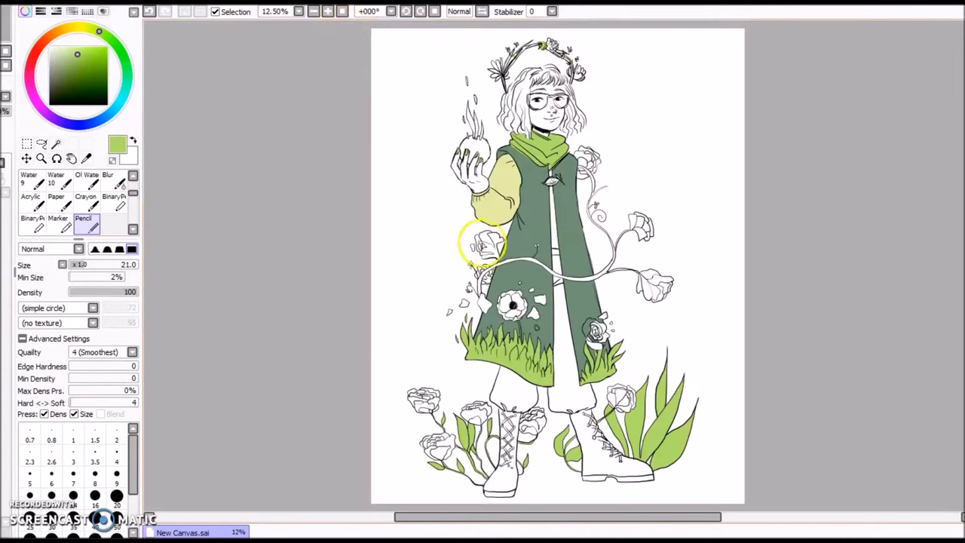
- Switch to a dark grey-green, cover the gaps around the laces and fill the left boot and its sole
left_click(433, 197, "alt")
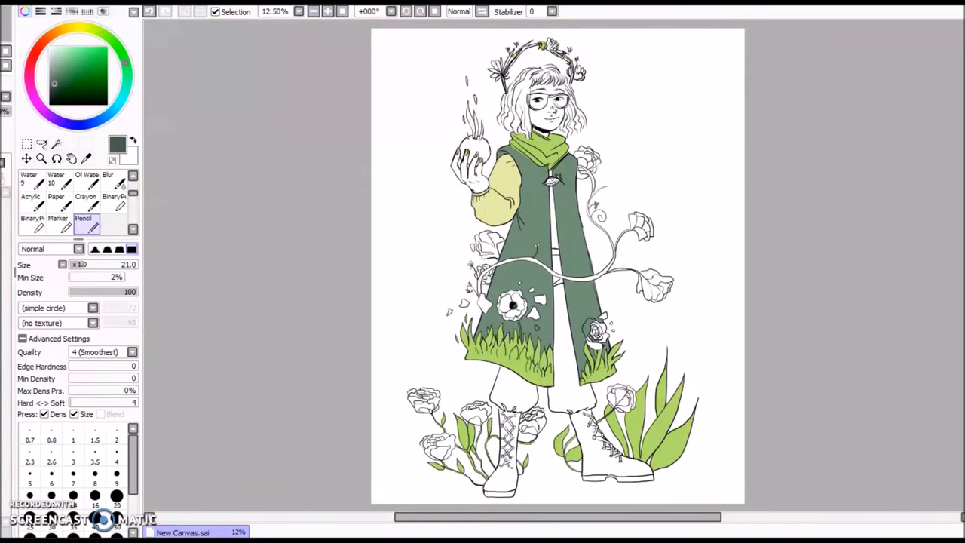
scroll(465, 304, "up", 2)
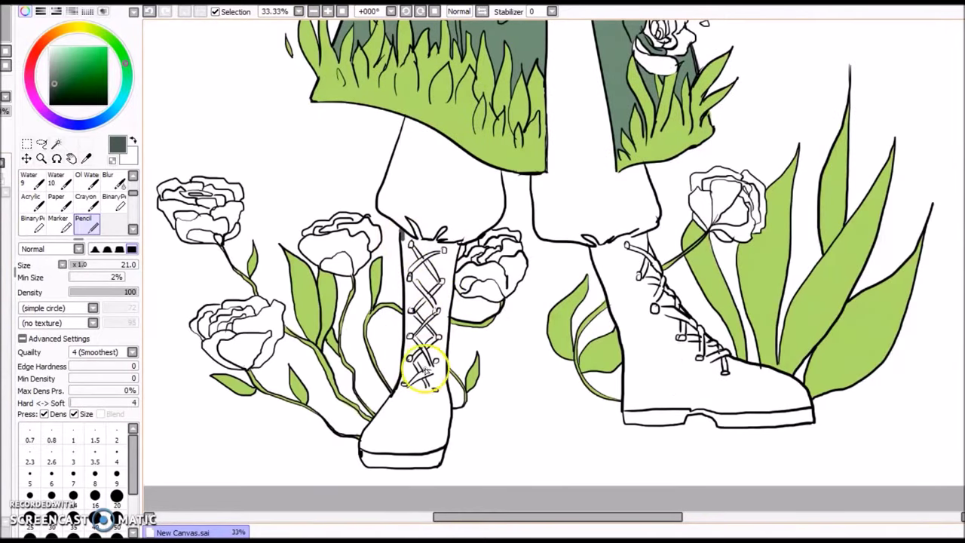
left_click_drag(424, 384, 433, 372)
key("g")
left_click(447, 291)
left_click(433, 458)
- Close the gap at the top of the right boot and fill the boot and sole with the dark grey-green
left_click(669, 398)
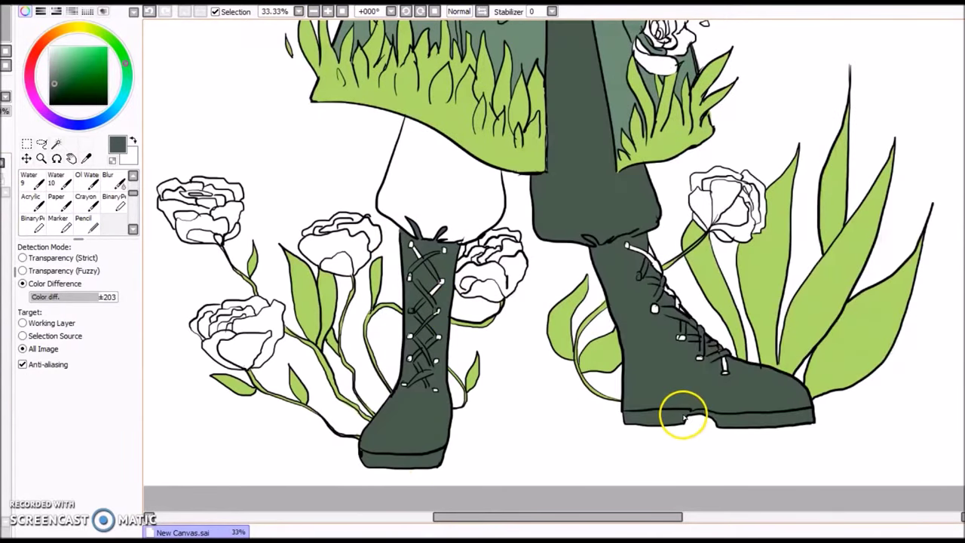
key("ctrl+z")
key("n")
left_click_drag(600, 244, 635, 236)
key("g")
left_click(628, 291)
left_click(658, 287)
- Sample the sleeve's pale yellow-green and paint the left boot's upper laces and the right boot's top lace
left_click_drag(963, 362, 964, 219)
left_click(411, 151, "alt")
scroll(438, 490, "down", 5)
key("n")
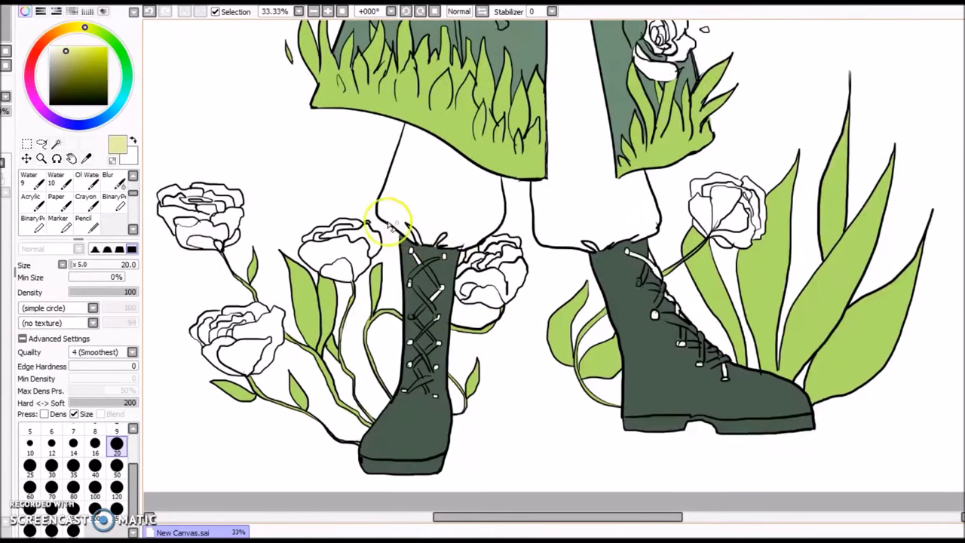
key("n")
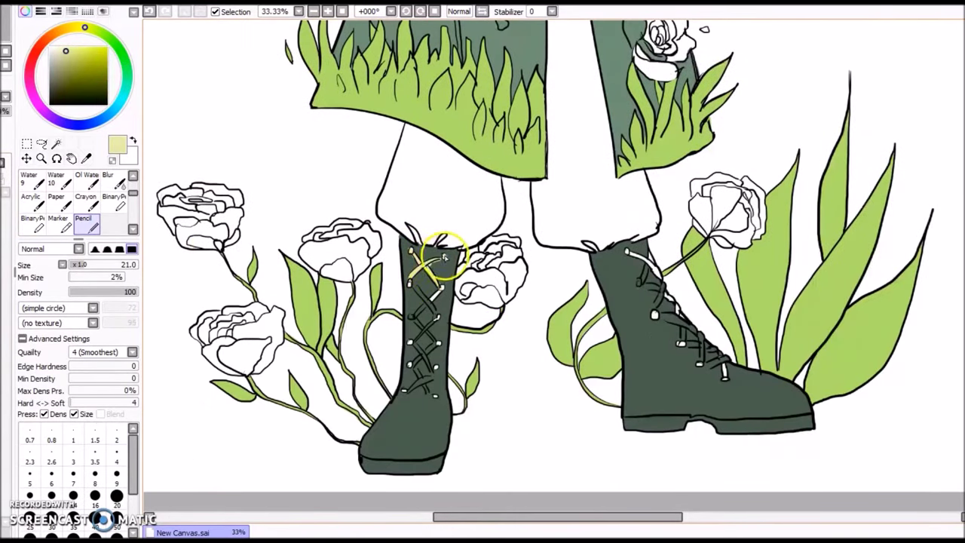
left_click(327, 12)
left_click(327, 11)
mouse_move(266, 344)
left_mouse_down()
mouse_move(226, 307)
mouse_move(286, 383)
left_mouse_up()
left_click_drag(227, 380, 268, 343)
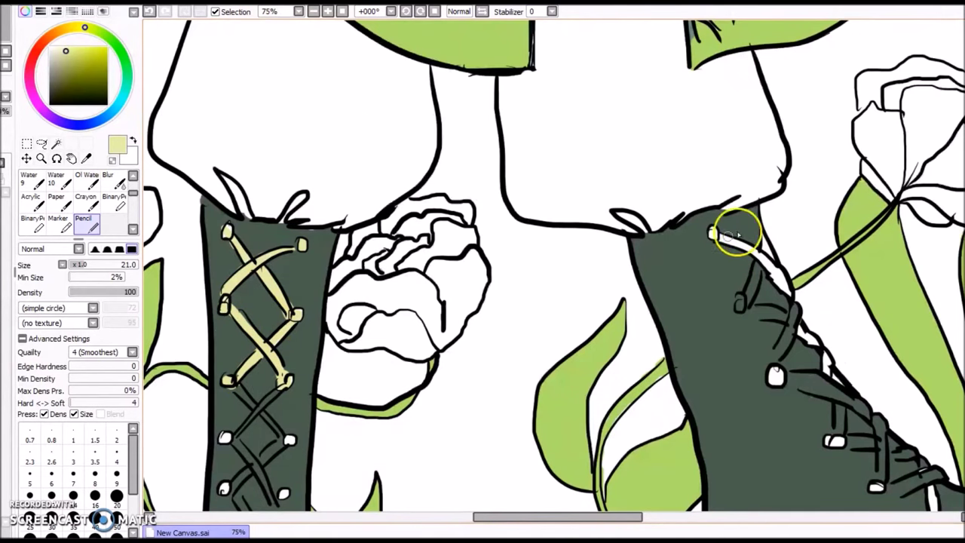
left_click_drag(714, 235, 784, 279)
key("g")
left_click(247, 391)
key("ctrl+z")
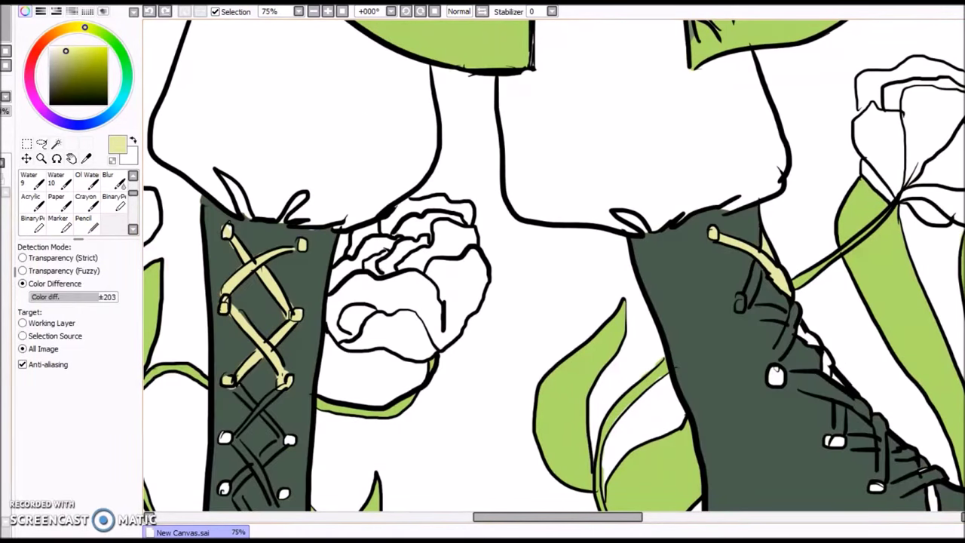
- Paint the remaining lower laces and eyelets of the left boot pale yellow-green, erasing any overshoot
left_click(83, 222)
left_click_drag(239, 435, 278, 391)
key("e")
key("n")
scroll(439, 362, "down", 3)
key("e")
key("n")
mouse_move(235, 199)
left_mouse_down()
mouse_move(273, 254)
mouse_move(282, 198)
left_mouse_up()
mouse_move(235, 247)
left_mouse_down()
mouse_move(250, 280)
mouse_move(262, 282)
mouse_move(277, 313)
left_mouse_up()
key("e")
key("n")
left_click(217, 302)
key("e")
key("n")
- Fill the right boot's white eyelets and open lace segments with the pale yellow-green
left_click_drag(499, 516, 562, 516)
scroll(904, 438, "up", 3)
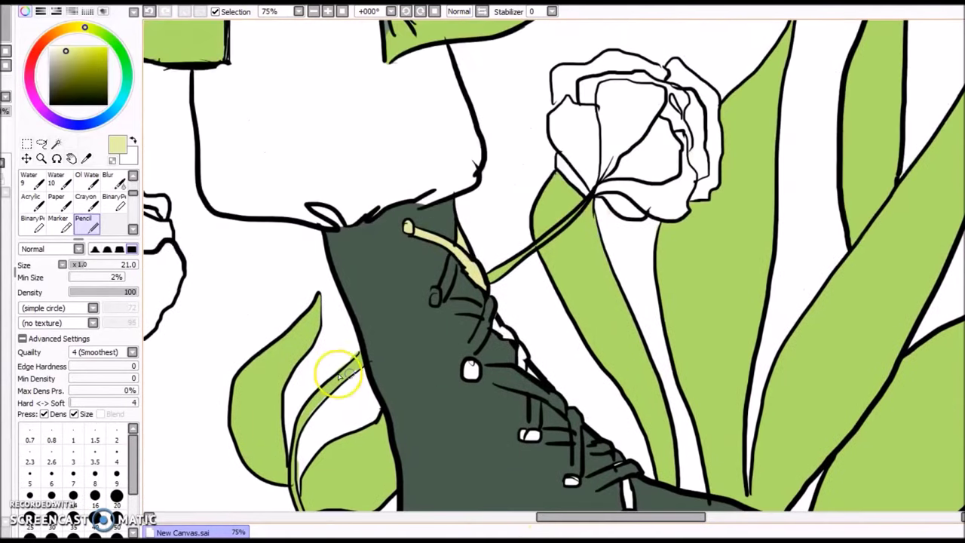
key("g")
left_click(471, 369)
left_click(523, 357)
left_click(532, 433)
left_click(572, 480)
left_click(627, 491)
- Paint over the right boot's remaining crossed laces with the pale yellow-green
scroll(554, 265, "down", 1)
scroll(579, 394, "down", 3)
left_click(612, 361)
key("ctrl+z")
key("n")
left_click_drag(590, 362, 631, 349)
mouse_move(473, 253)
left_mouse_down()
mouse_move(535, 274)
mouse_move(570, 340)
mouse_move(571, 315)
left_mouse_up()
left_click_drag(534, 302, 535, 277)
left_click_drag(588, 326, 609, 327)
mouse_move(472, 228)
left_mouse_down()
mouse_move(488, 186)
mouse_move(437, 177)
mouse_move(451, 142)
left_mouse_up()
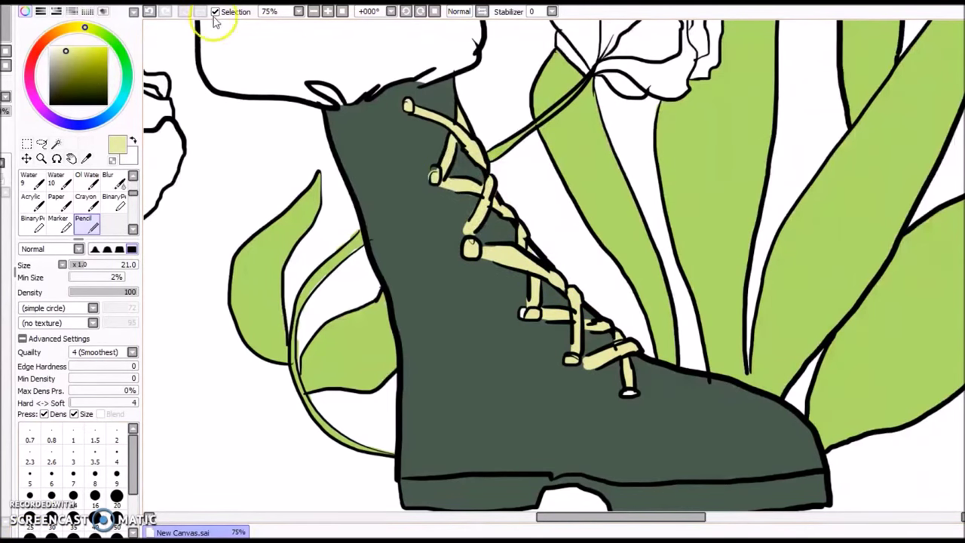
- Fill the shirt strip between the two coat fronts with the pale yellow-green
left_click(342, 12)
key("g")
left_click(556, 237)
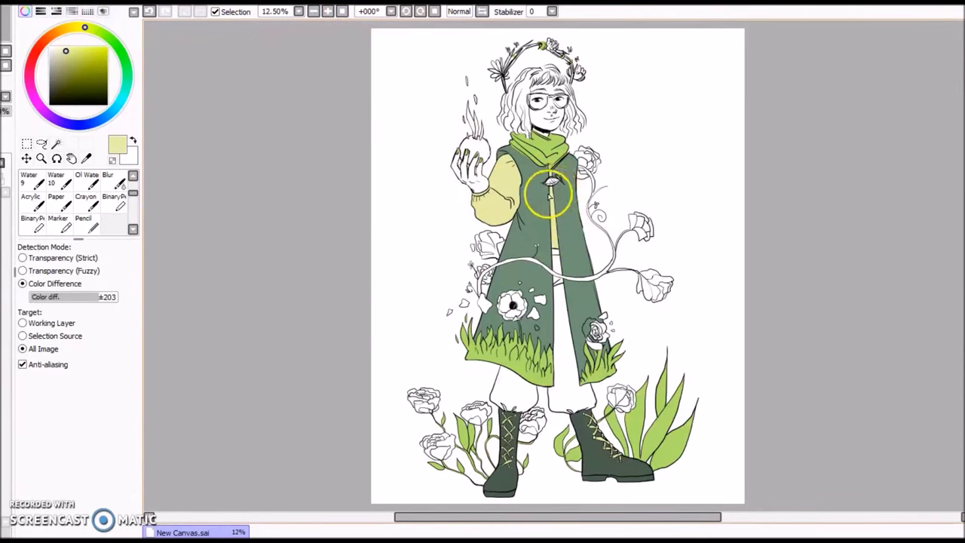
- Pick a pale grey-green, fill both trouser legs and touch up the small white spots at the ankle cuffs
left_click(109, 37)
left_click(57, 59)
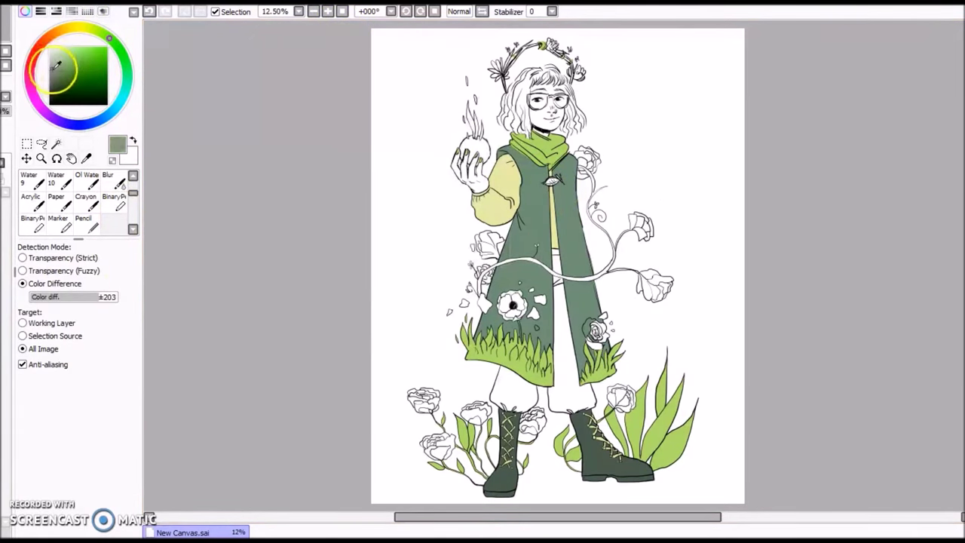
left_click(568, 384)
left_click(520, 395)
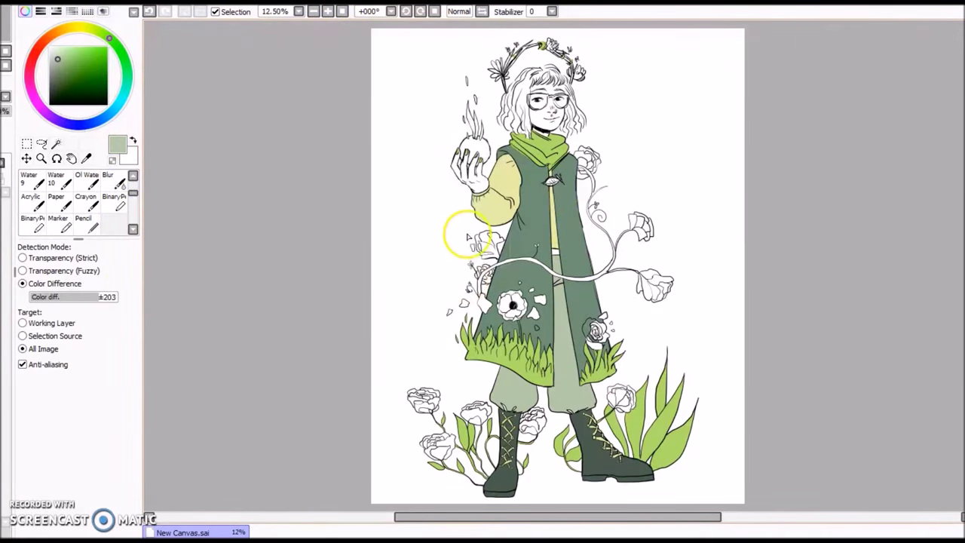
scroll(467, 234, "up", 3)
left_click_drag(963, 266, 963, 352)
key("n")
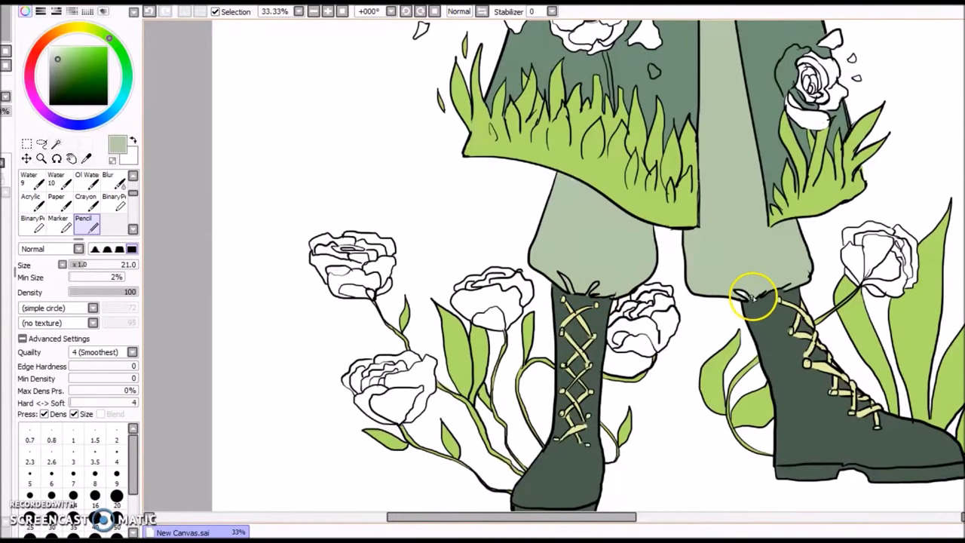
- Sample the bright leaf green, close off the vine at the coat's opening and fill its left section
left_click(343, 11)
left_click(327, 13)
right_click(440, 449)
key("g")
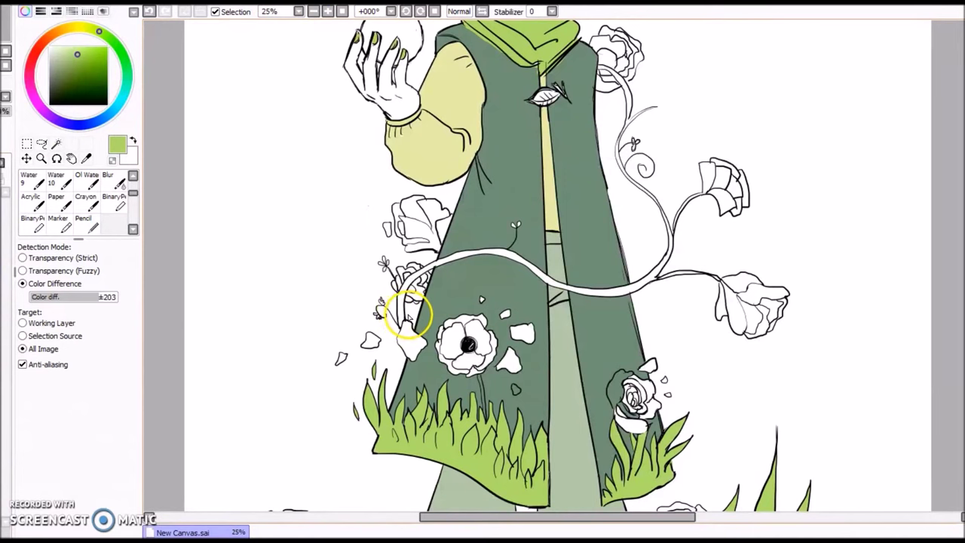
left_click(407, 317)
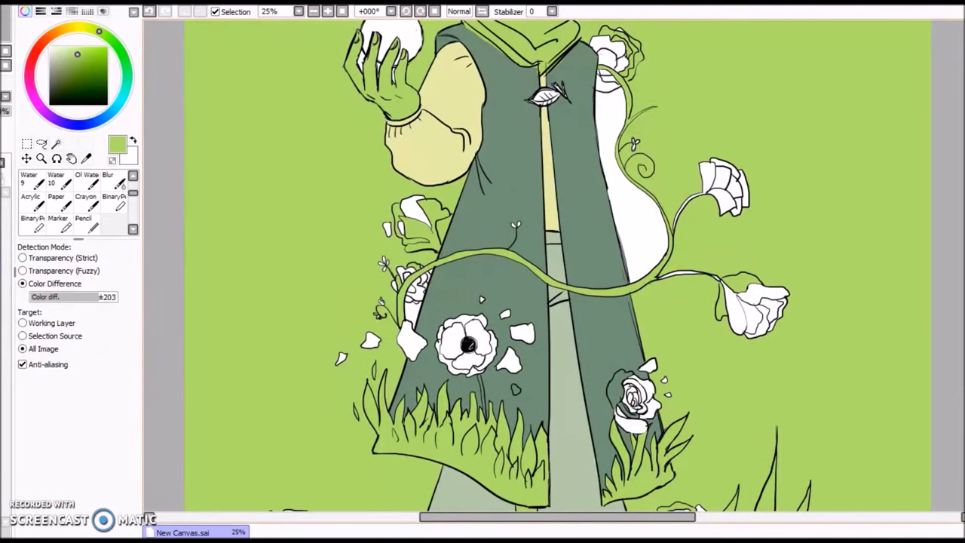
key("ctrl+z")
key("n")
left_click_drag(555, 278, 551, 283)
key("g")
left_click(534, 270)
- Close off the vine below the spiral tendril and fill its middle section with the bright green
key("n")
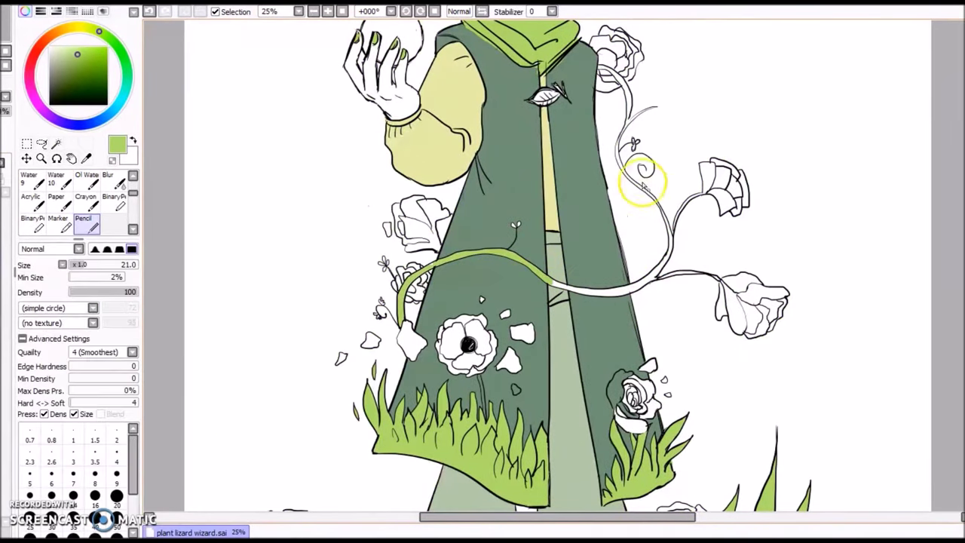
key("g")
left_click(671, 243)
- Colour the branch leading to the lower right rose bright green, painting its tip by hand
left_click(327, 12)
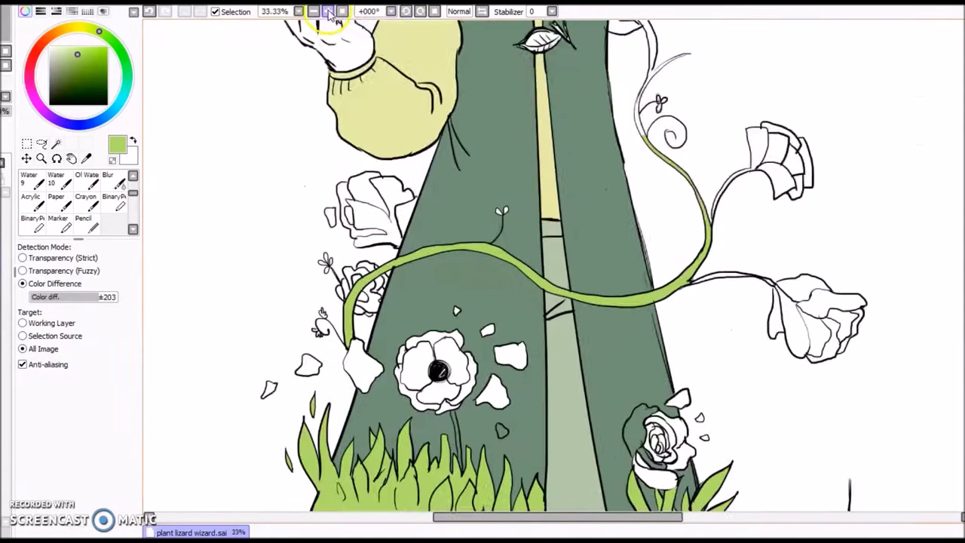
left_click(327, 12)
left_click_drag(588, 517, 640, 516)
left_click(605, 283)
left_click(666, 290)
key("ctrl+z")
key("n")
left_click_drag(676, 295, 666, 288)
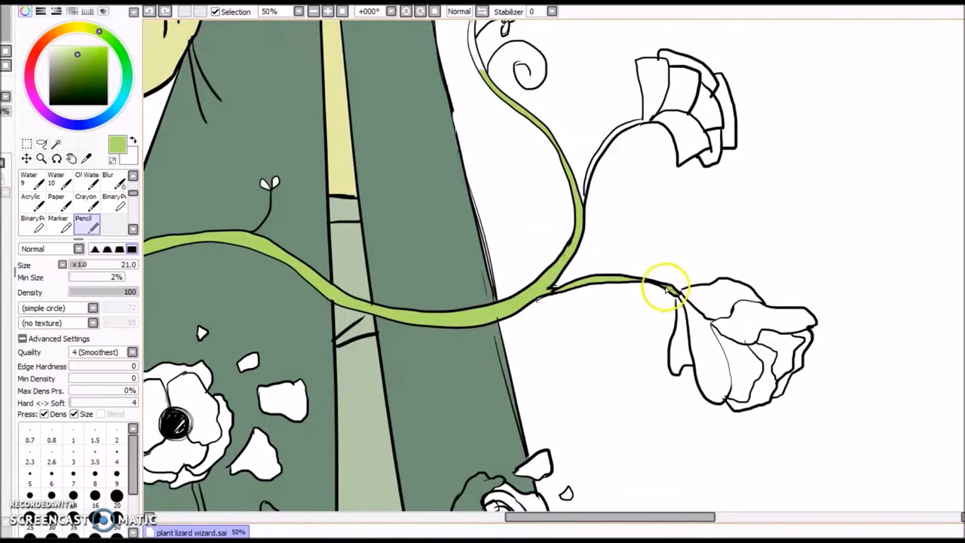
- Close the gaps in the branch leading to the upper right rose and fill it with the bright green
key("g")
left_click(588, 184)
key("ctrl+z")
key("n")
key("g")
left_click(624, 129)
- Paint the upper part of the vine and its thin offshoot bright green up to the rose behind the shoulder
left_click(804, 242)
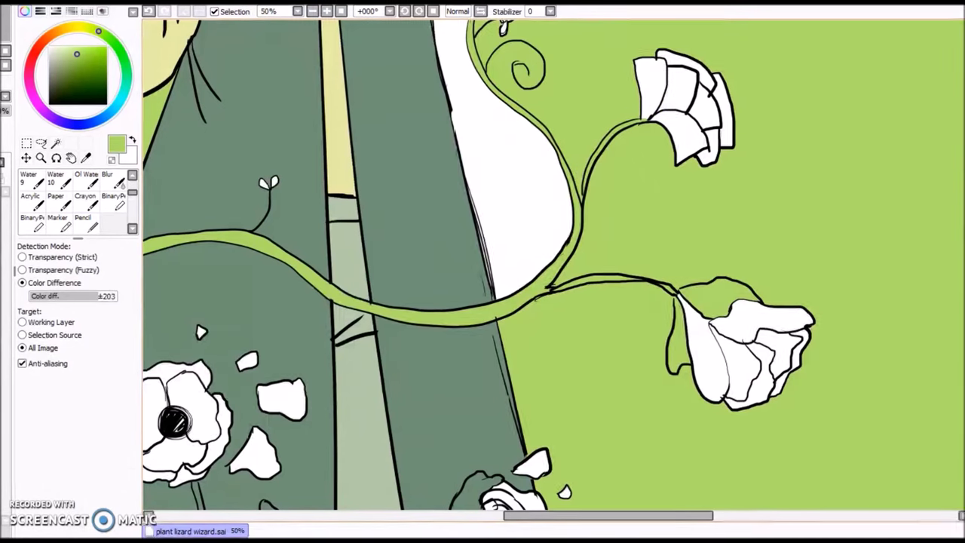
scroll(731, 217, "up", 5)
key("ctrl+z")
key("n")
mouse_move(474, 428)
left_mouse_down()
mouse_move(499, 345)
mouse_move(541, 326)
left_mouse_up()
left_click_drag(483, 279, 492, 349)
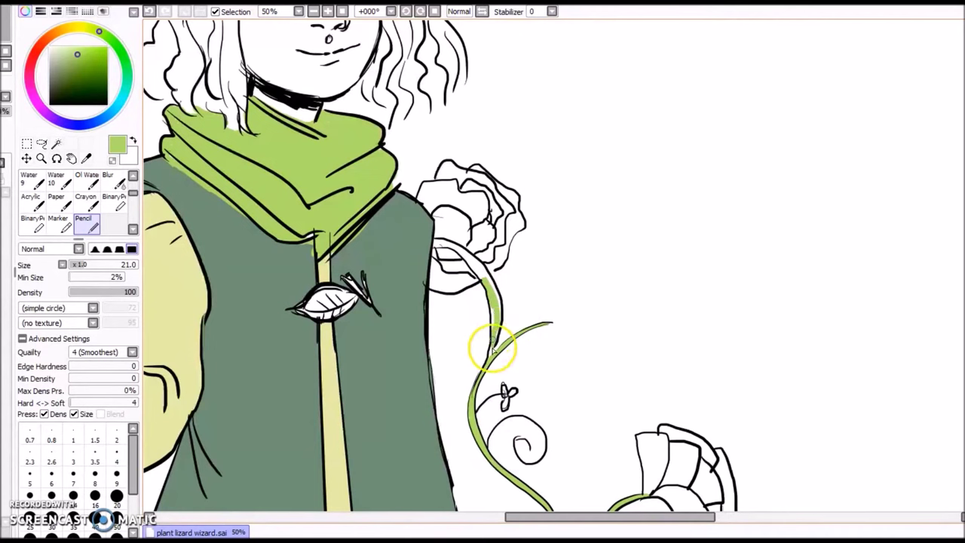
left_click_drag(437, 243, 488, 280)
left_click(342, 11)
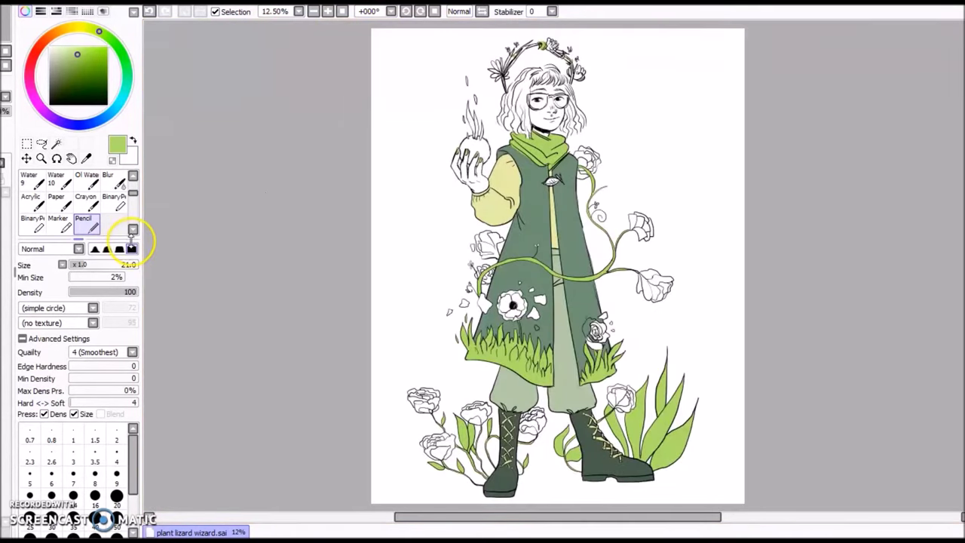
- Erase the coat colour from the poppy's stem and the coat's right rose, then resample the coat's grey-green for touch-ups
left_click(327, 12)
left_click(328, 12)
left_click_drag(528, 518, 572, 517)
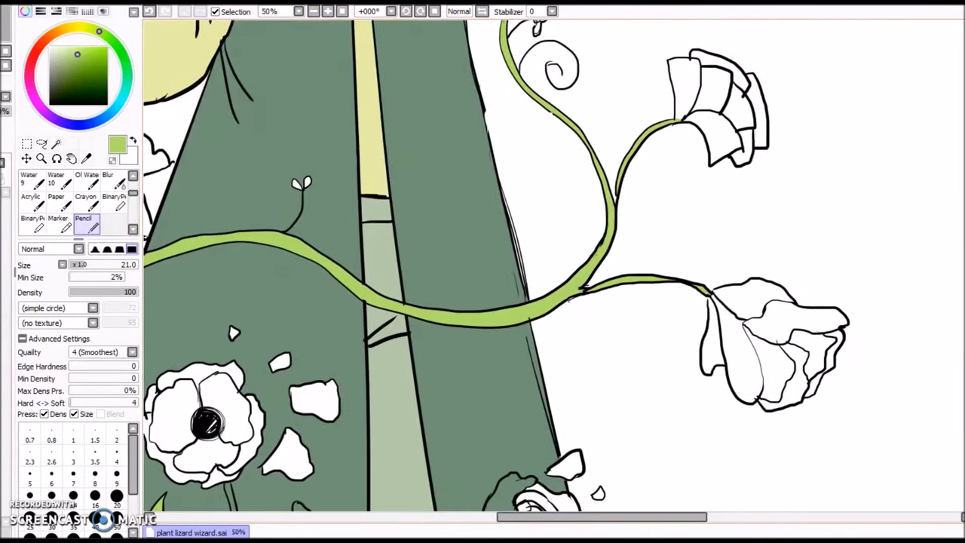
left_click_drag(964, 265, 963, 312)
key("e")
left_click_drag(227, 298, 233, 319)
mouse_move(501, 381)
left_mouse_down()
mouse_move(495, 315)
mouse_move(507, 294)
mouse_move(533, 294)
mouse_move(509, 305)
mouse_move(506, 340)
mouse_move(512, 371)
mouse_move(561, 377)
left_mouse_up()
key("n")
left_click(266, 300, "alt")
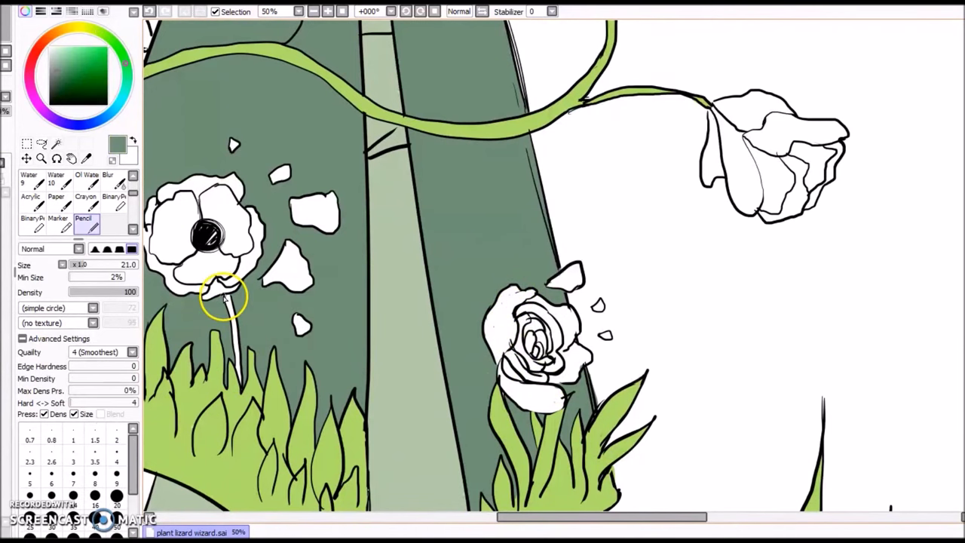
- Sample the vine's bright green and fill the poppy's stem with it
left_click(372, 112, "alt")
key("f")
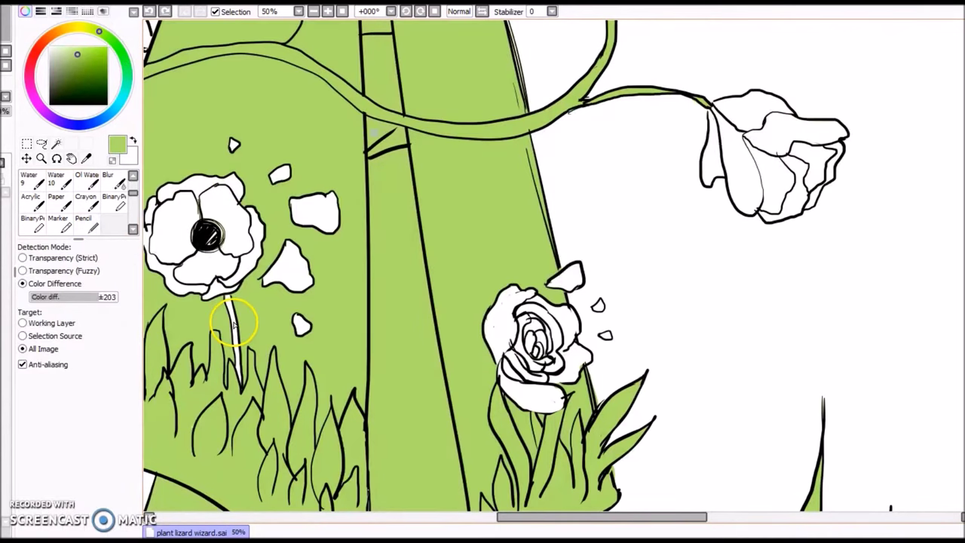
left_click(231, 317)
left_click(342, 12)
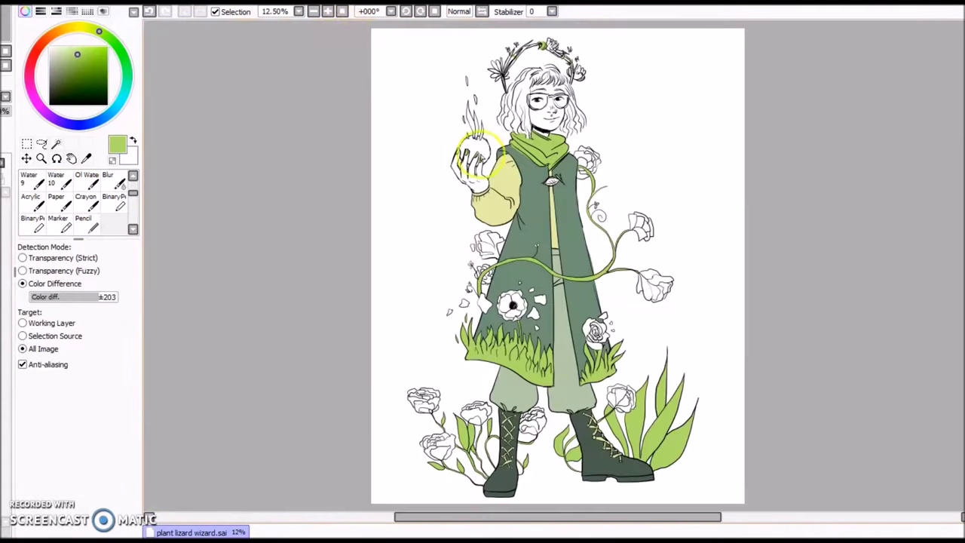
- Fill the flames on the orb and the loose sparks above them with the bright green
left_click(327, 11)
left_click(327, 11)
left_click(327, 11)
scroll(442, 71, "up", 5)
left_click(327, 219)
left_click(342, 232)
left_click(355, 244)
left_click(318, 253)
left_click(306, 205)
left_click(338, 154)
left_click(317, 104)
scroll(554, 266, "up", 3)
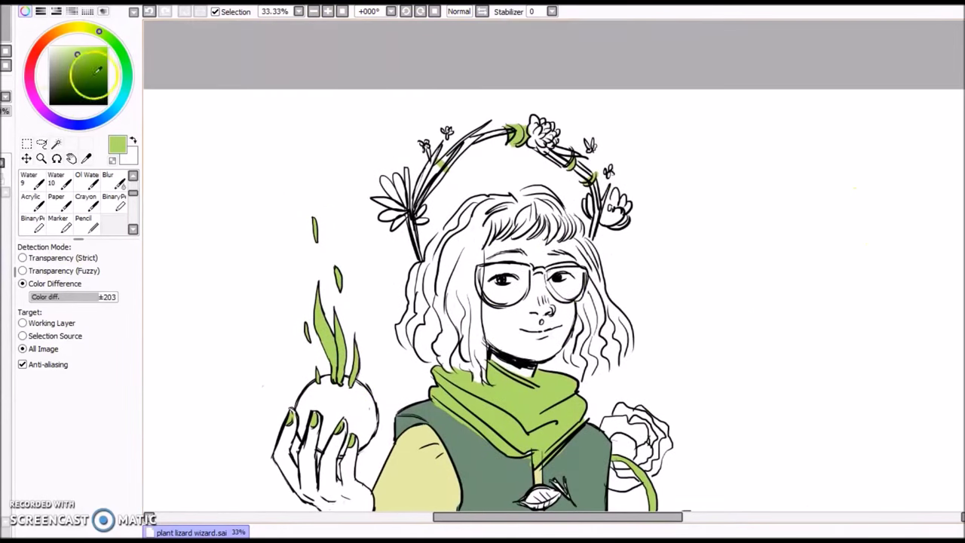
- Pick a deep crimson and draw a closing outline around the open edges of the hair's left side
left_click_drag(49, 113, 29, 71)
left_click(93, 69)
left_click(83, 223)
left_click_drag(397, 339, 408, 349)
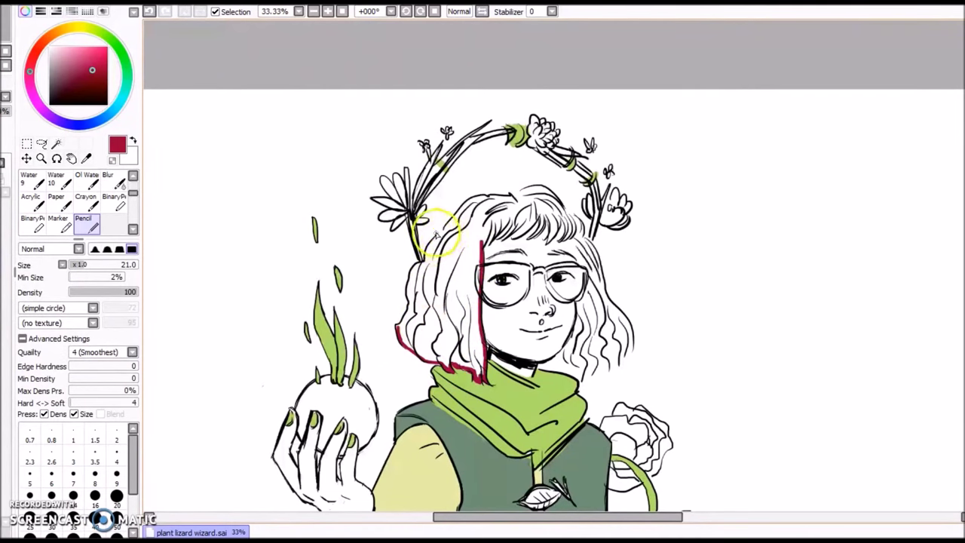
- Fill the strands on the left side of the hair with the crimson, including the small leftover gaps
key("g")
left_click(465, 277)
left_click(435, 298)
left_click(415, 316)
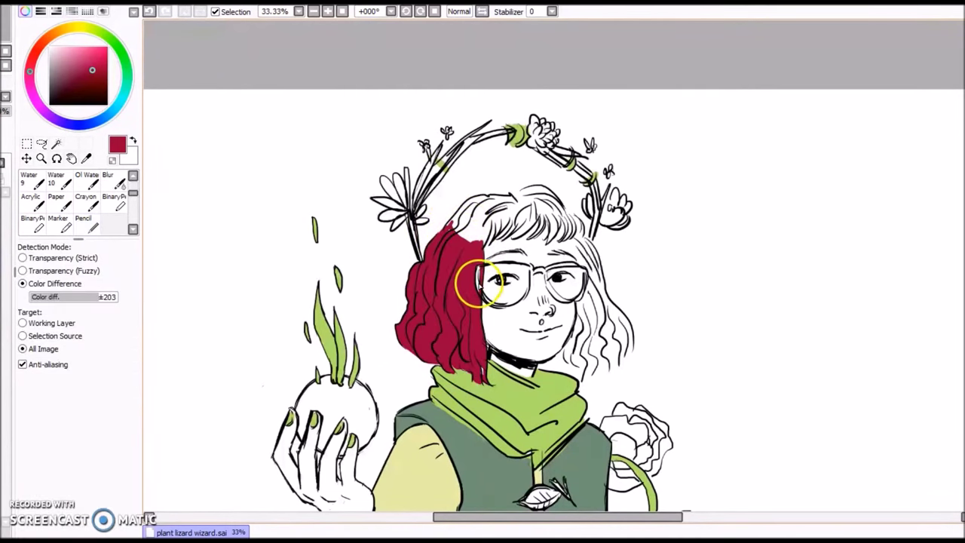
left_click(480, 288)
key("n")
key("g")
left_click(481, 368)
- Close the open edges of the hair's right side with crimson strokes and fill its strands with the same colour
key("n")
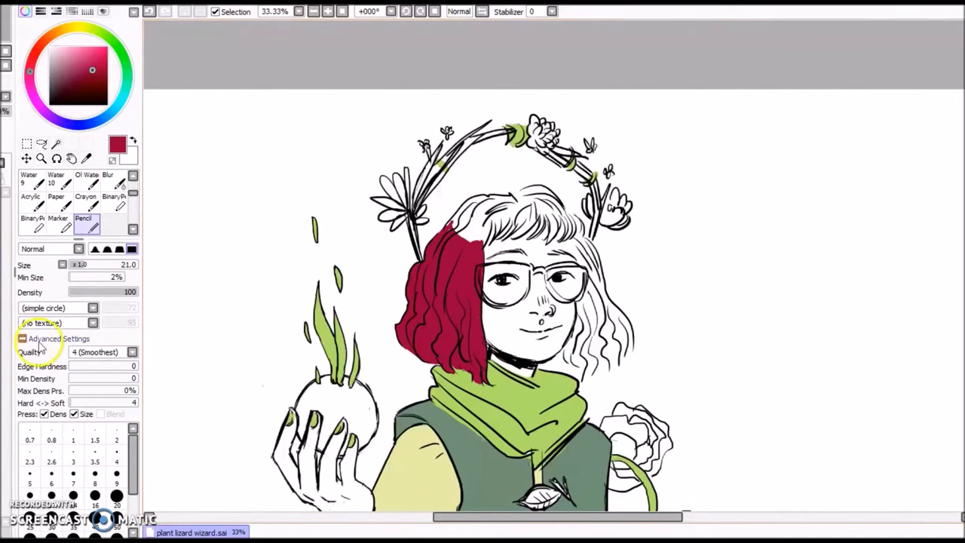
mouse_move(580, 381)
left_mouse_down()
mouse_move(620, 361)
mouse_move(625, 319)
left_mouse_up()
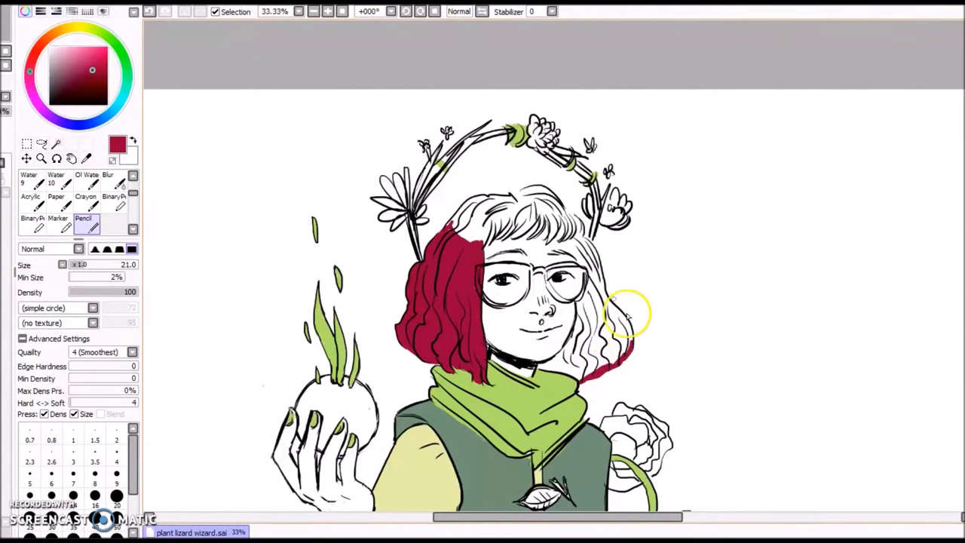
key("g")
left_click(616, 351)
left_click(616, 337)
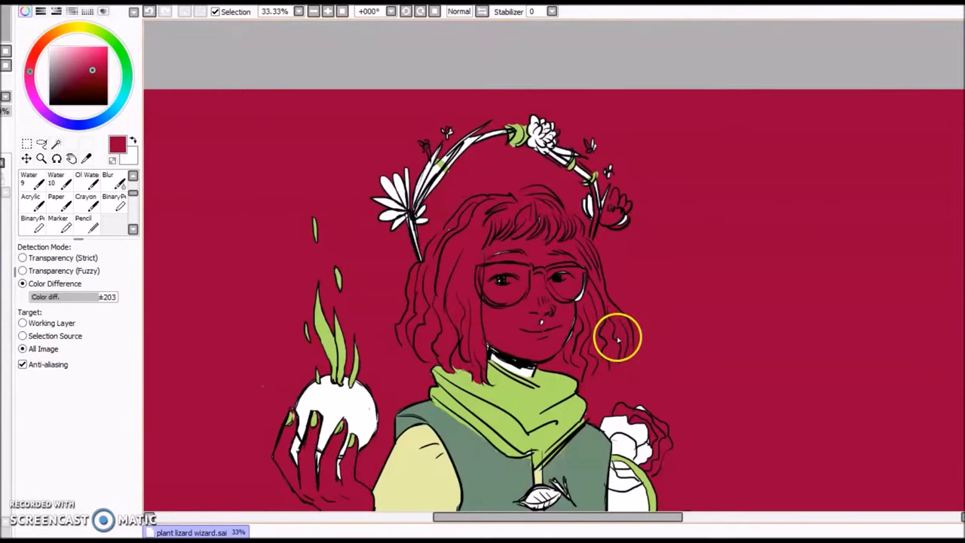
key("ctrl+z")
key("n")
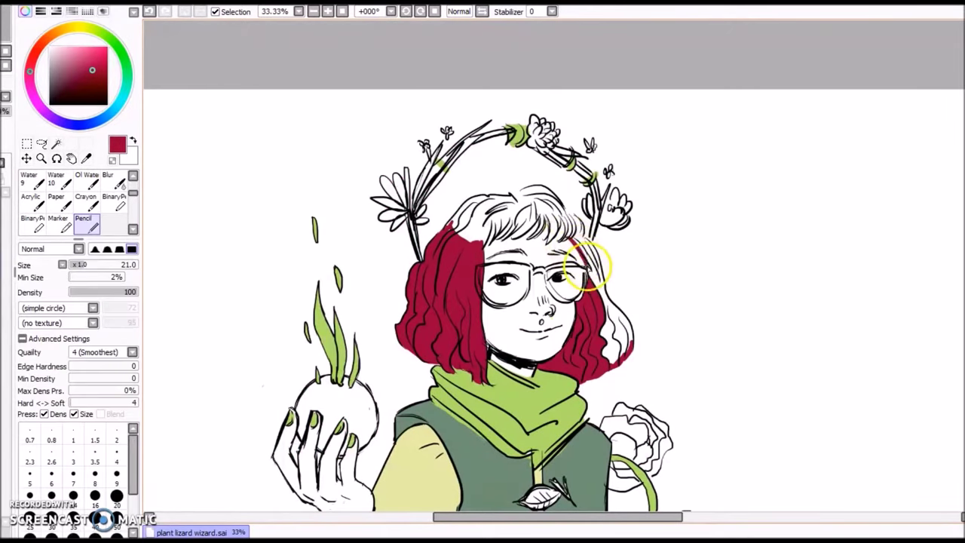
left_click_drag(594, 247, 597, 266)
key("g")
left_click(615, 348)
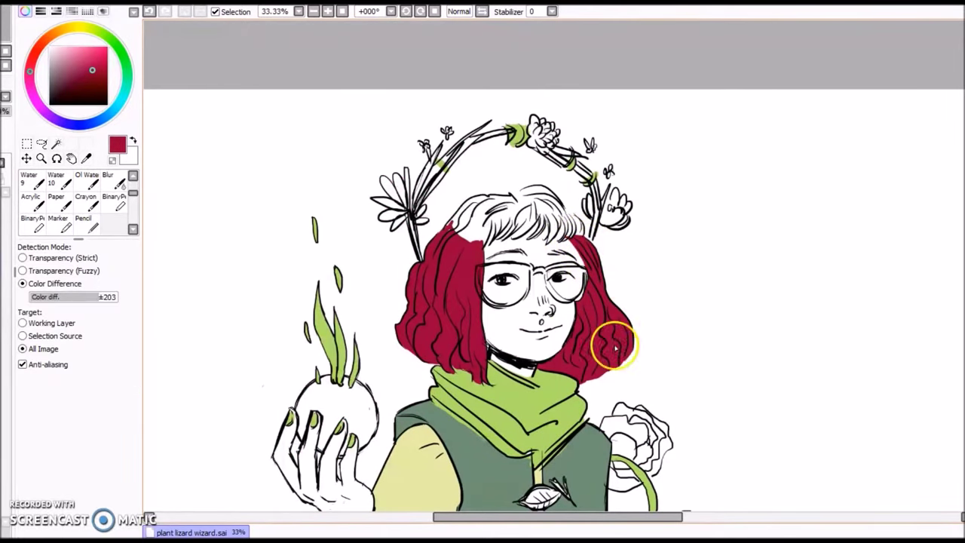
- Close the open edges of the fringe with crimson strokes and fill the top of the hair with the crimson
key("n")
left_click(581, 384)
key("n")
mouse_move(536, 211)
left_mouse_down()
mouse_move(481, 237)
mouse_move(535, 217)
mouse_move(530, 237)
mouse_move(543, 217)
mouse_move(560, 239)
mouse_move(507, 205)
mouse_move(448, 226)
left_mouse_up()
mouse_move(554, 200)
left_mouse_down()
mouse_move(579, 236)
mouse_move(536, 232)
left_mouse_up()
key("g")
left_click(471, 225)
key("n")
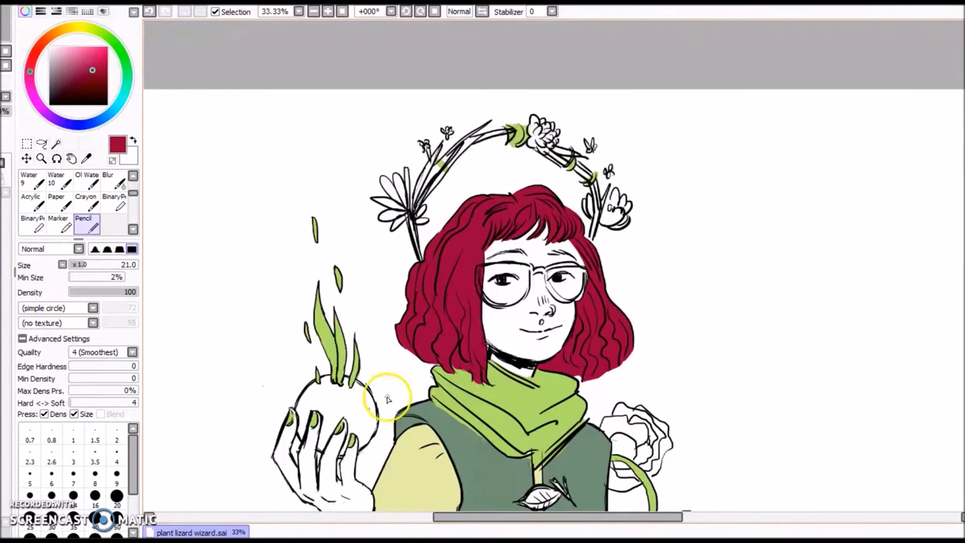
- Pick a bright raspberry pink, close the outline gaps of the flower behind the front-facing boot and fill its petals
scroll(554, 265, "down", 10)
left_click(102, 55)
key("g")
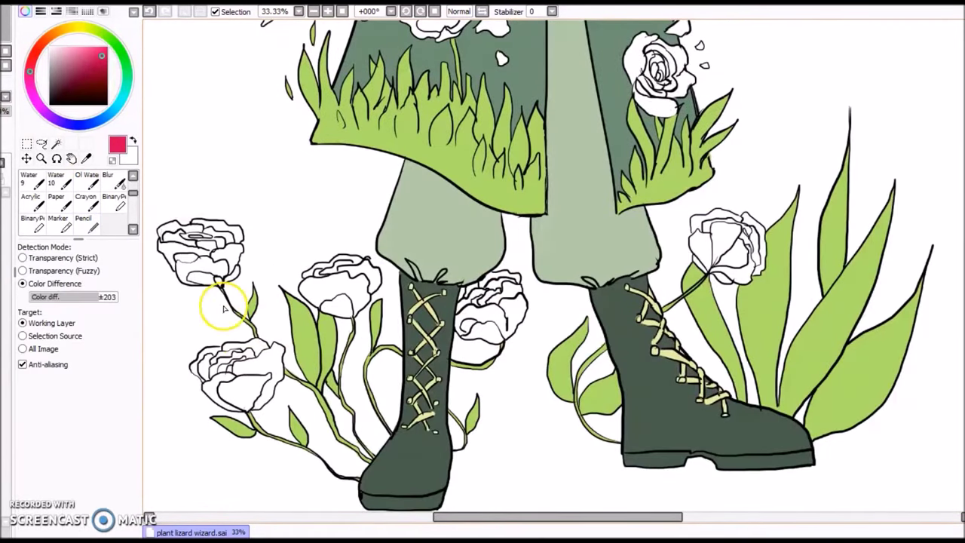
left_click(204, 278)
key("ctrl+z")
key("n")
key("Page_Up")
key("Page_Up")
key("Page_Up")
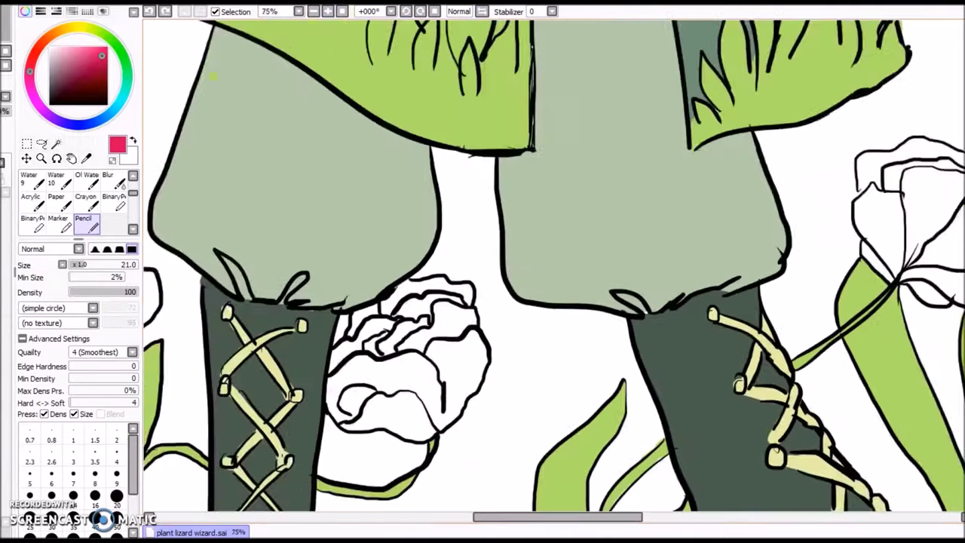
mouse_move(256, 460)
left_mouse_down()
mouse_move(357, 493)
mouse_move(349, 490)
mouse_move(372, 494)
mouse_move(408, 477)
mouse_move(459, 394)
mouse_move(440, 304)
mouse_move(409, 287)
mouse_move(353, 284)
mouse_move(371, 282)
mouse_move(268, 349)
mouse_move(253, 441)
left_mouse_up()
key("e")
key("n")
key("g")
left_click(300, 401)
- Close the outline of the flower just left of the front-facing boot and fill it raspberry, with fill detection set to All Image
left_click_drag(494, 518, 377, 521)
key("n")
left_click(519, 392)
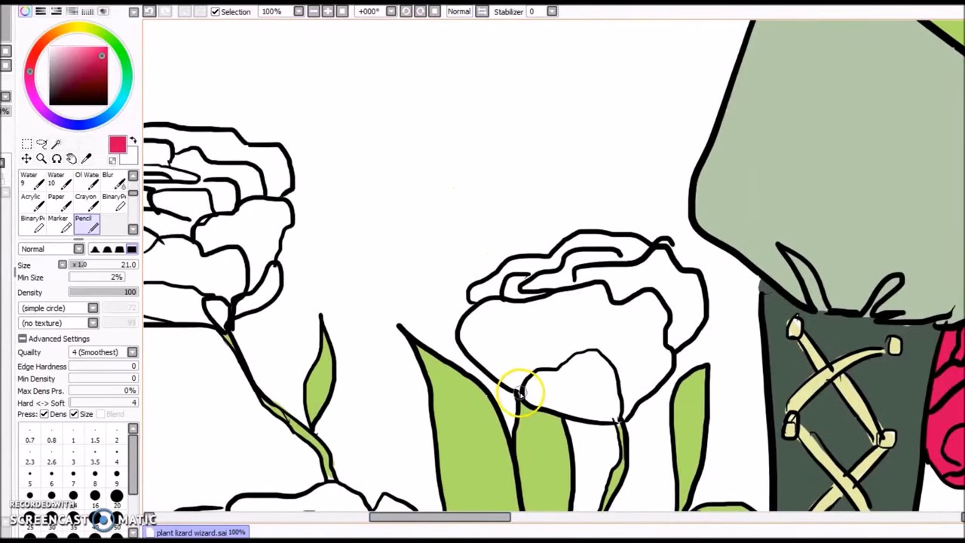
key("g")
left_click(563, 361)
key("ctrl+z")
left_click(23, 348)
left_click(568, 391)
left_click(653, 287)
- Fill all petals of the upper flower at the far left of the ground plants with the raspberry pink
left_click_drag(476, 517, 424, 517)
left_click(452, 275)
left_click(409, 205)
left_click(430, 188)
left_click(490, 187)
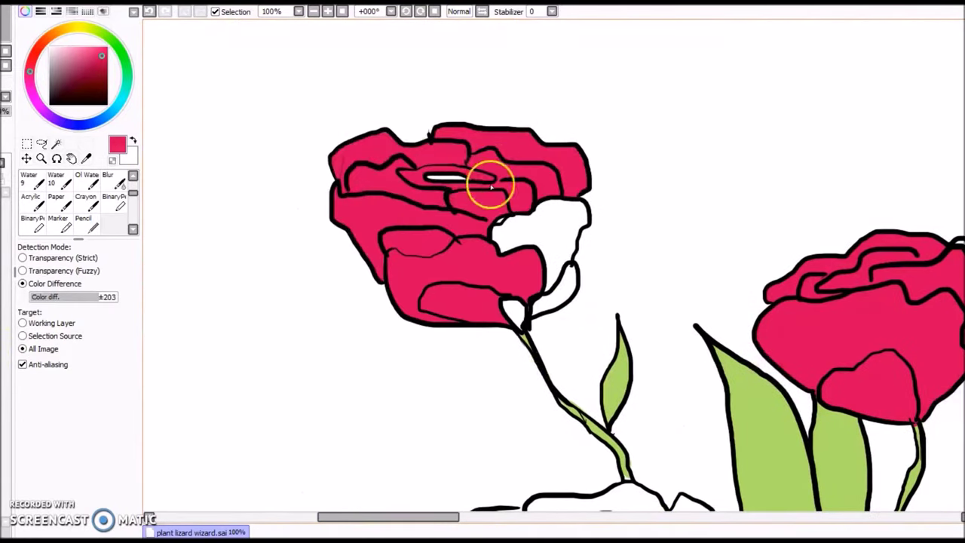
left_click(453, 180)
left_click(500, 220)
key("ctrl+z")
left_click(524, 233)
left_click(500, 224)
left_click(516, 308)
left_click(548, 304)
- Fill the lower flower at the far left of the ground plants with the raspberry pink, closing the gap in its outline
key("n")
key("g")
scroll(679, 275, "down", 8)
scroll(679, 275, "up", 1)
left_click(493, 351)
left_click(576, 343)
left_click(625, 276)
left_click(531, 283)
left_click(478, 277)
key("ctrl+z")
key("n")
left_click_drag(510, 218, 526, 220)
key("g")
left_click(505, 240)
left_click(628, 218)
- Fill the inner and lower petals of the flower above the sideways boot with the raspberry pink
left_click(342, 12)
left_click(328, 12)
left_click(328, 12)
left_click(328, 12)
scroll(814, 248, "down", 6)
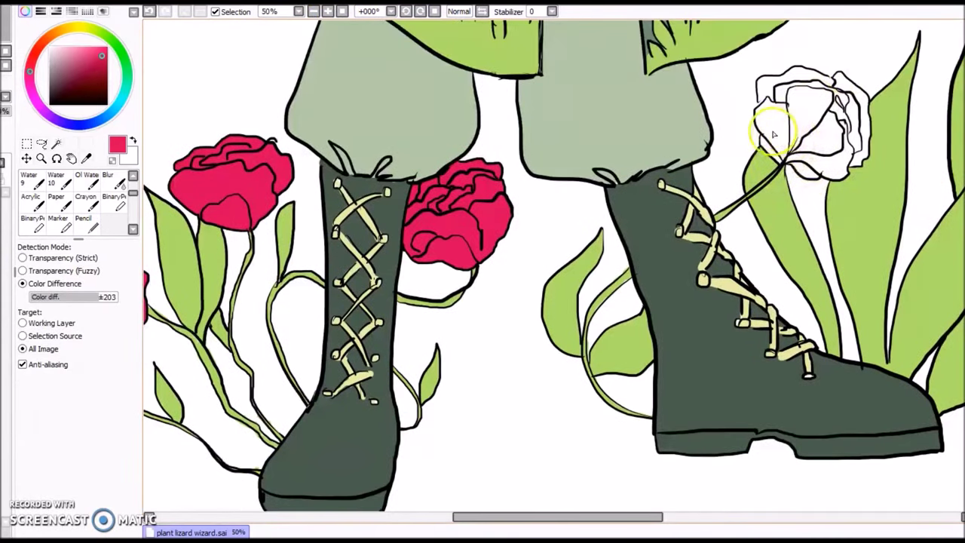
left_click(773, 125)
left_click(810, 113)
left_click(830, 151)
left_click(774, 153)
- Close the gaps around the outer petals of the flower above the sideways boot and fill them raspberry
left_click(796, 85)
key("ctrl+z")
key("n")
key("bracketleft")
left_click(830, 80)
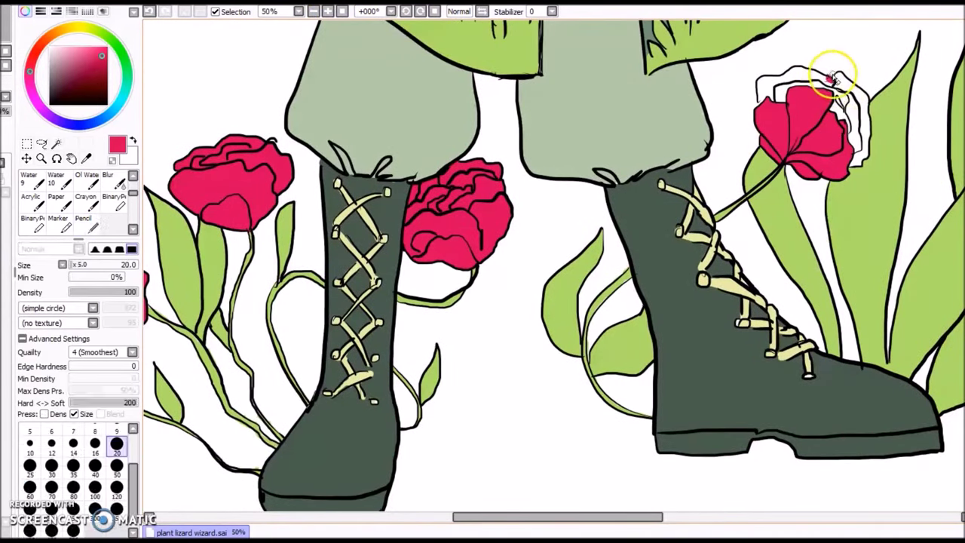
key("g")
left_click(792, 84)
key("ctrl+z")
key("n")
left_click_drag(760, 102, 772, 95)
key("g")
left_click(784, 85)
left_click(848, 85)
- Pick a dusty pink and fill the rose on the coat's right hem and the loose petals beside it
key("n")
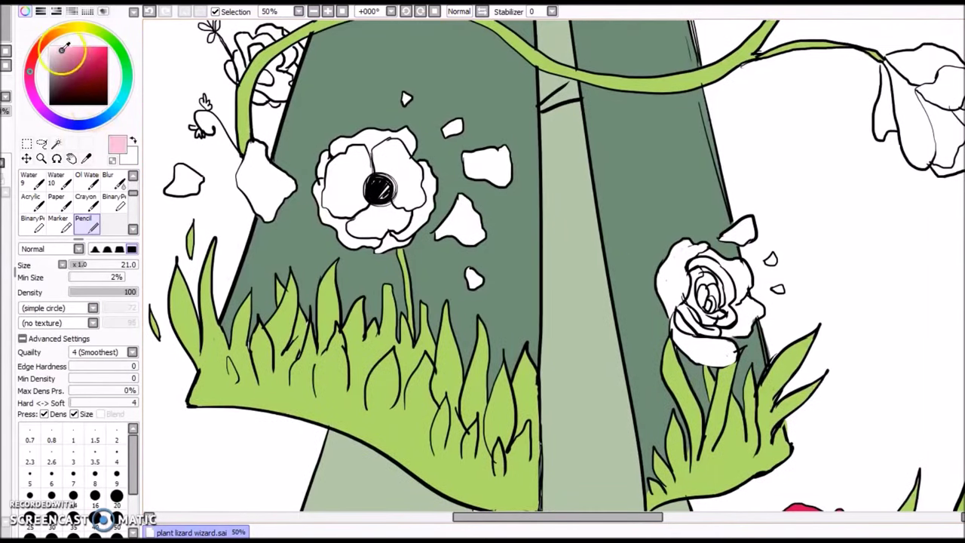
key("g")
left_click(701, 301)
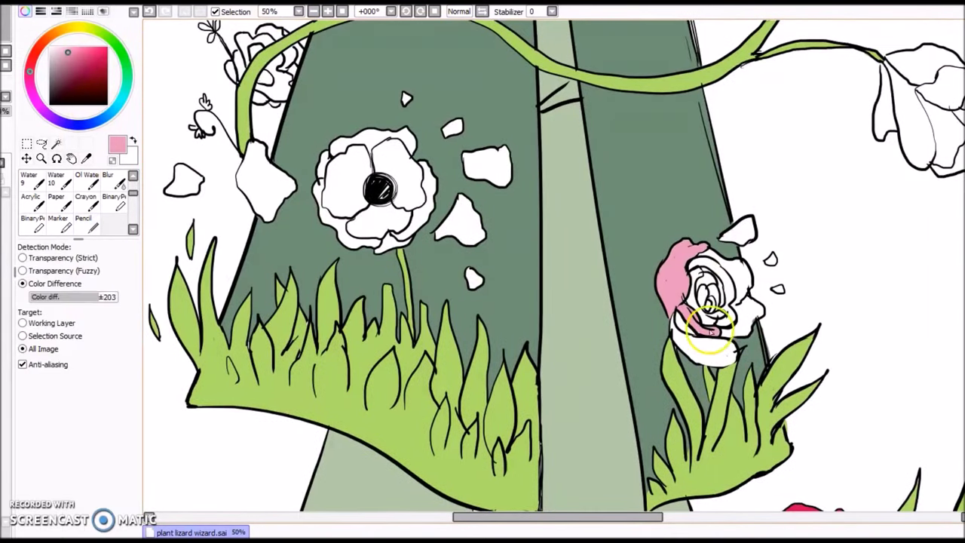
left_click(720, 305)
left_click(716, 294)
left_click(697, 285)
left_click(738, 230)
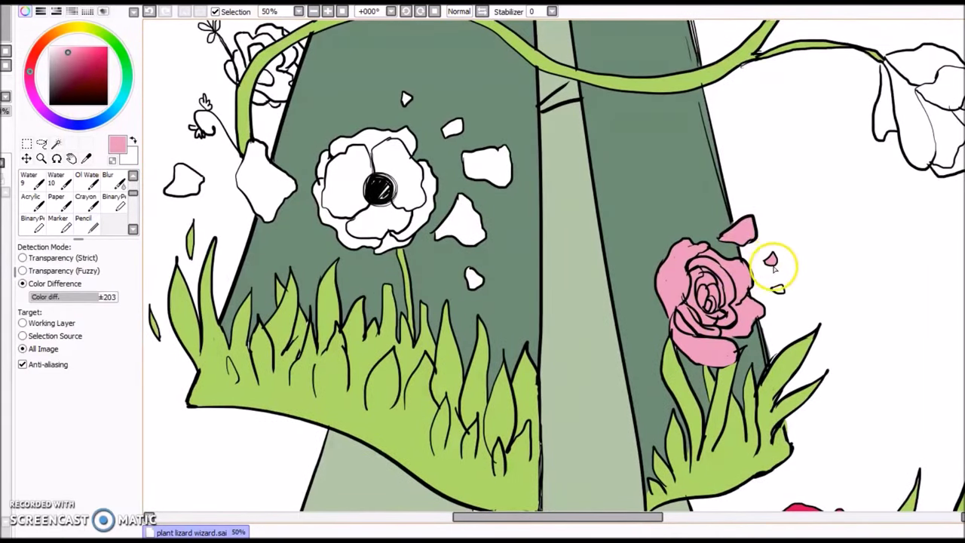
- Fill the poppy on the coat and its loose petals with a brighter pink, adding small pink marks in its dark centre
left_click(347, 177)
left_click(400, 174)
left_click(369, 242)
left_click(463, 224)
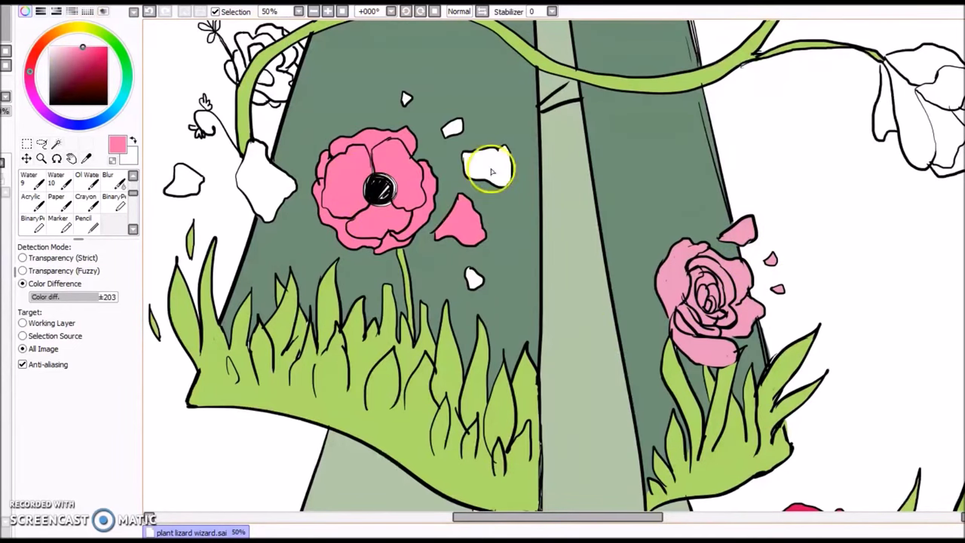
left_click(489, 168)
left_click(453, 128)
left_click(407, 99)
left_click(473, 278)
key("n")
mouse_move(384, 201)
left_mouse_down()
mouse_move(349, 194)
mouse_move(374, 178)
left_mouse_up()
key("g")
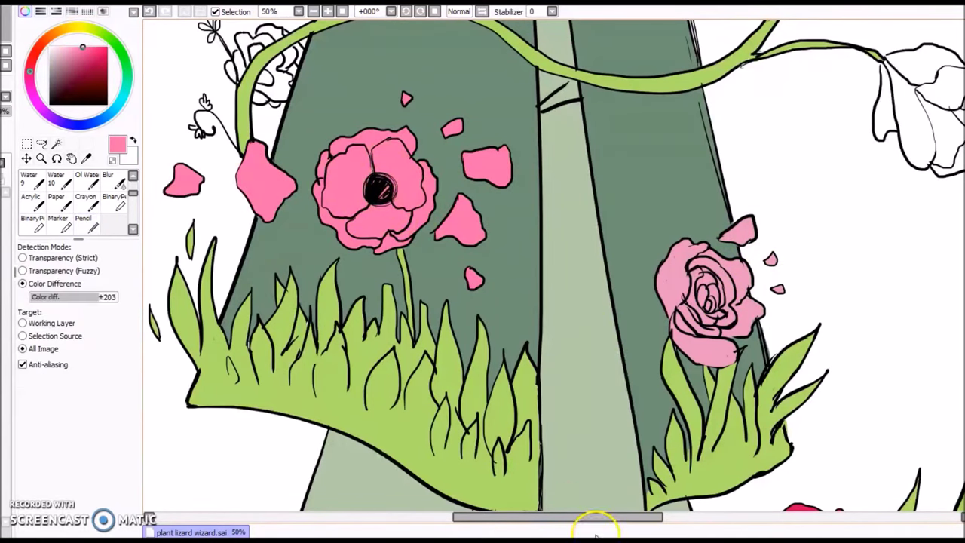
- Recolour the rose on the coat's right hem and its loose petals in a very pale pink, with fill detection on Working Layer
left_click_drag(567, 516, 588, 516)
left_click(60, 47)
left_click(46, 322)
left_click(594, 289)
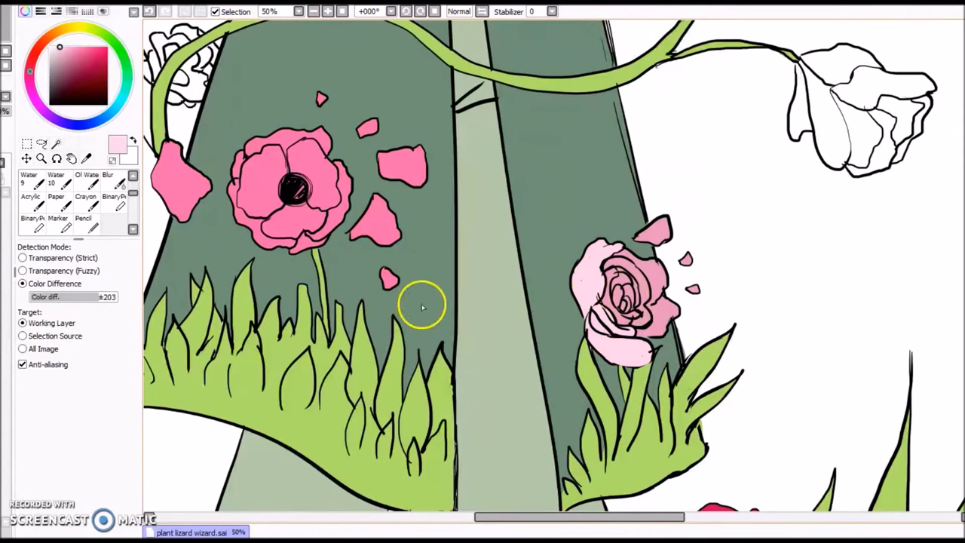
left_click(624, 298)
left_click(631, 309)
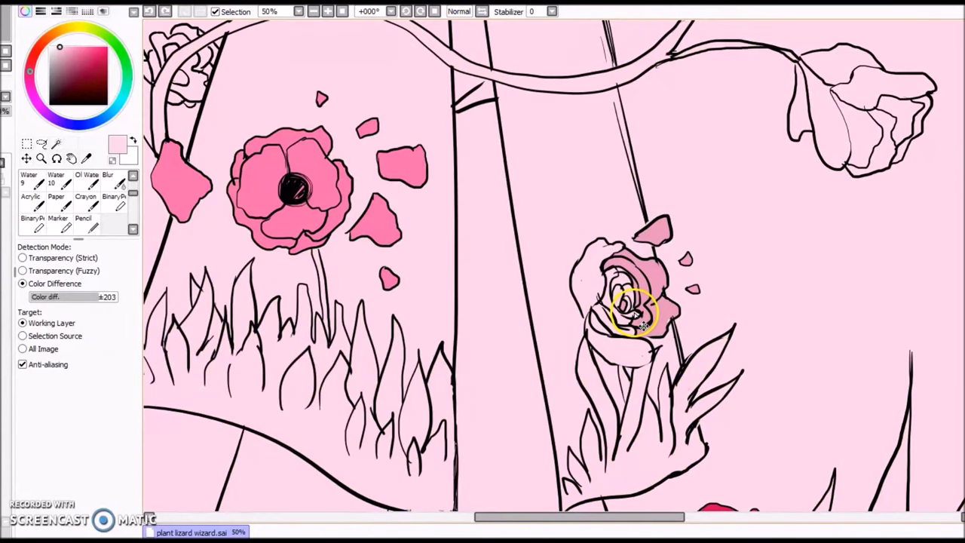
key("ctrl+z")
left_click(638, 325)
left_click(632, 305)
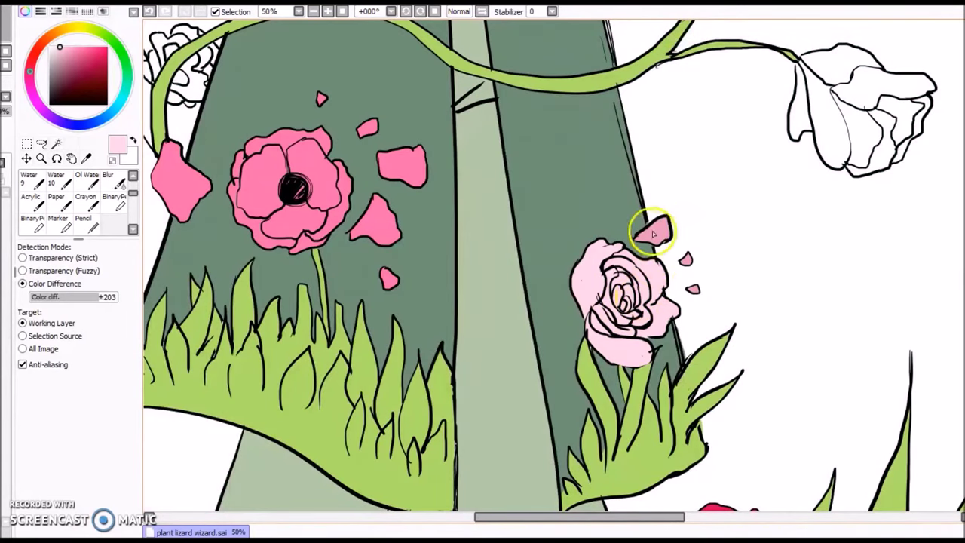
- Pick a deep crimson and close the outline gap where the drooping flower on the right vine meets its stem
left_click_drag(578, 519, 624, 522)
scroll(543, 263, "up", 3)
mouse_move(87, 64)
left_mouse_down()
mouse_move(81, 53)
mouse_move(99, 54)
left_mouse_up()
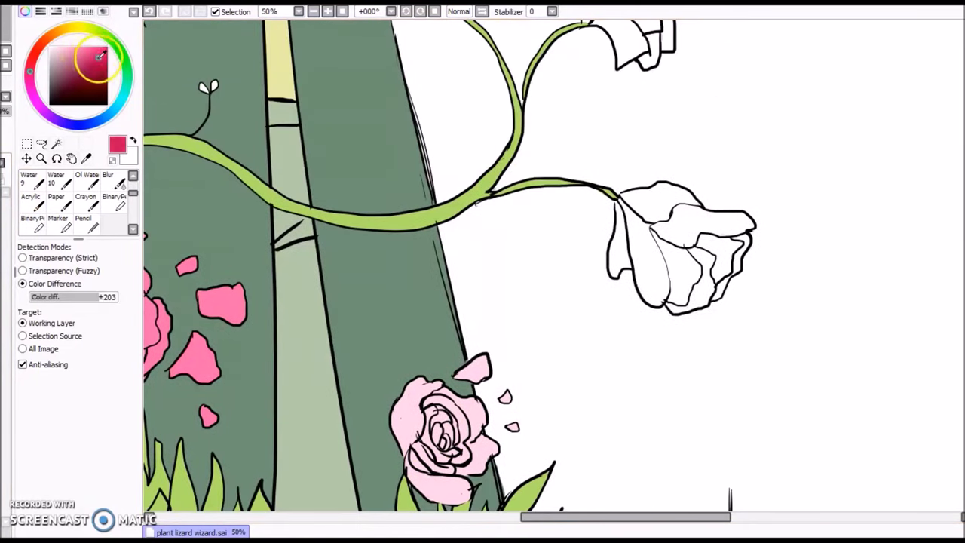
left_click(657, 225)
key("ctrl+z")
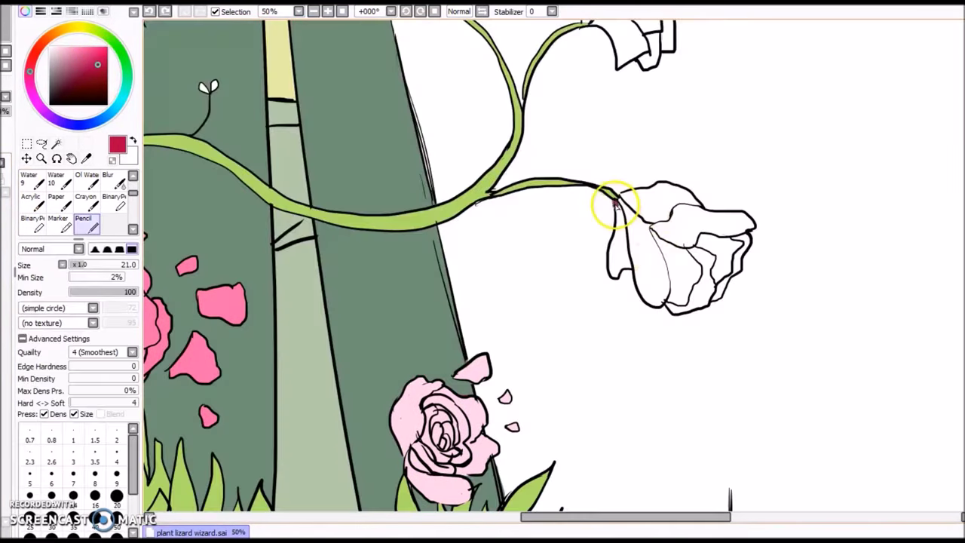
left_click(637, 245)
key("ctrl+z")
- Set fill detection to All Image and fill the drooping flower and the one above it on the right vine with crimson
left_click(44, 348)
left_click(624, 258)
left_click(646, 243)
left_click(669, 235)
key("ctrl+z")
left_click(646, 208)
left_click(693, 226)
left_click(677, 263)
left_click(716, 260)
left_click(736, 261)
left_click_drag(962, 204, 963, 140)
left_click(593, 235)
- Fill the first petals and the loose petal of the flower below the yellow sleeve with crimson
left_click_drag(592, 516, 484, 507)
left_click(474, 356)
key("ctrl+z")
left_click(384, 345)
left_click(412, 343)
left_click(443, 311)
- Close the open outline of the flower below the sleeve and fill its remaining petals with crimson
key("n")
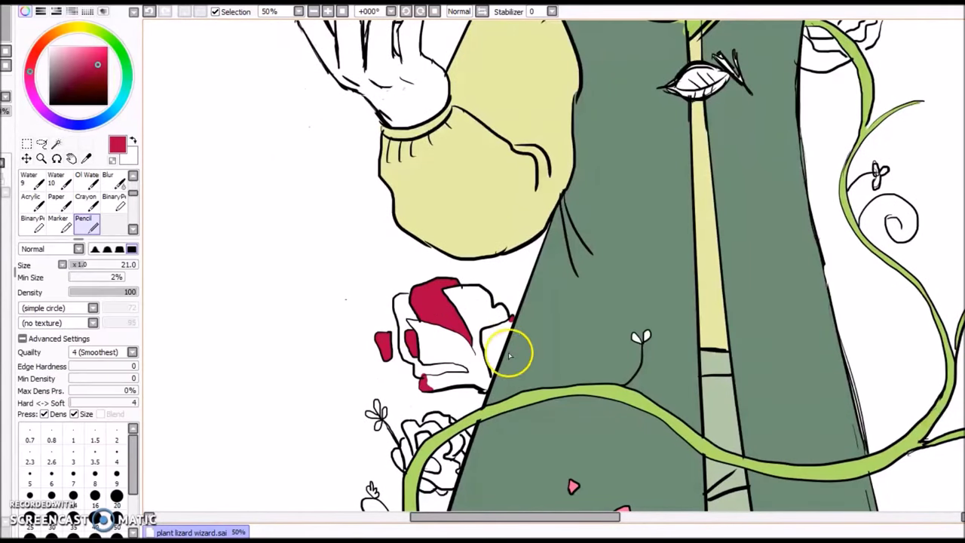
key("g")
left_click(469, 359)
left_click(452, 369)
key("ctrl+z")
key("n")
left_click(408, 297)
key("g")
left_click(454, 368)
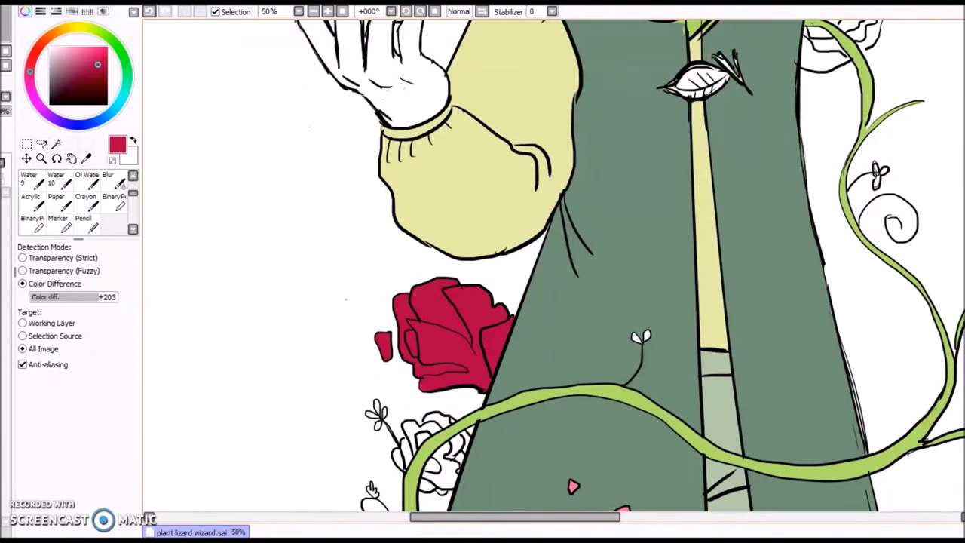
- Close the gaps in the small flower behind the vine at the coat's left edge and fill its petals crimson
left_click_drag(962, 260, 963, 302)
key("n")
left_click(405, 277)
key("g")
left_click(404, 294)
key("n")
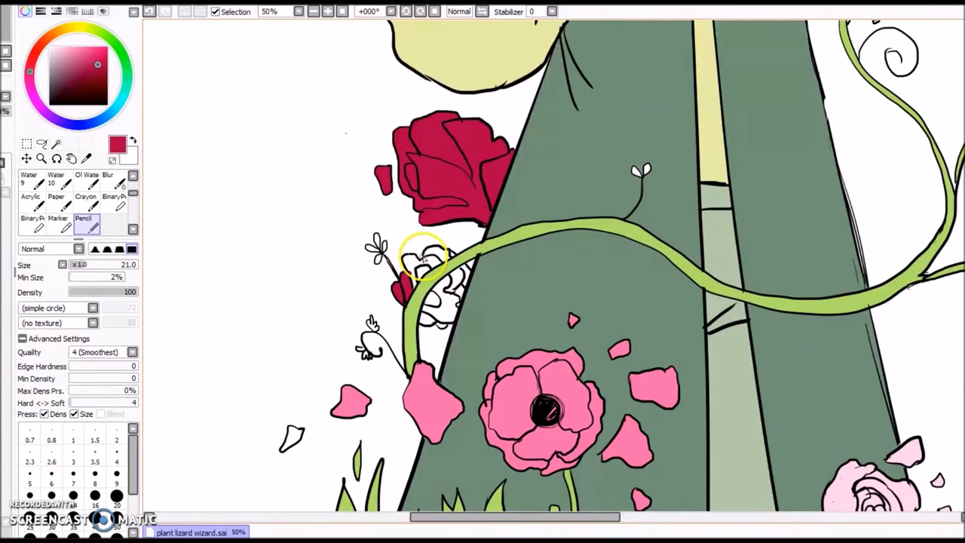
key("g")
left_click(442, 303)
left_click(458, 303)
left_click(460, 282)
left_click(437, 257)
left_click(450, 257)
- Fill the front petals and the lower petals of the rose behind the coat's shoulder with crimson
left_click(344, 13)
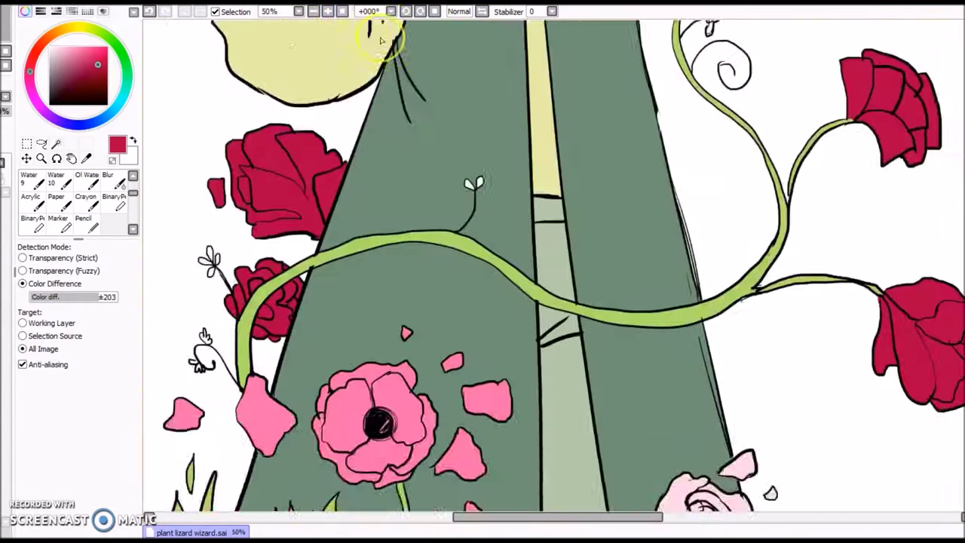
scroll(678, 226, "up", 5)
left_click(672, 230)
left_click(685, 205)
left_click(715, 215)
key("ctrl+z")
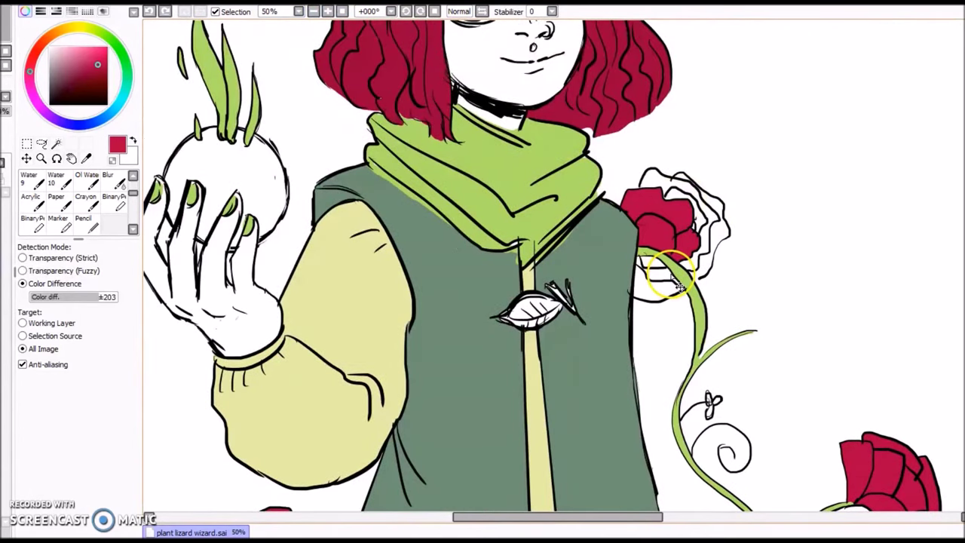
key("n")
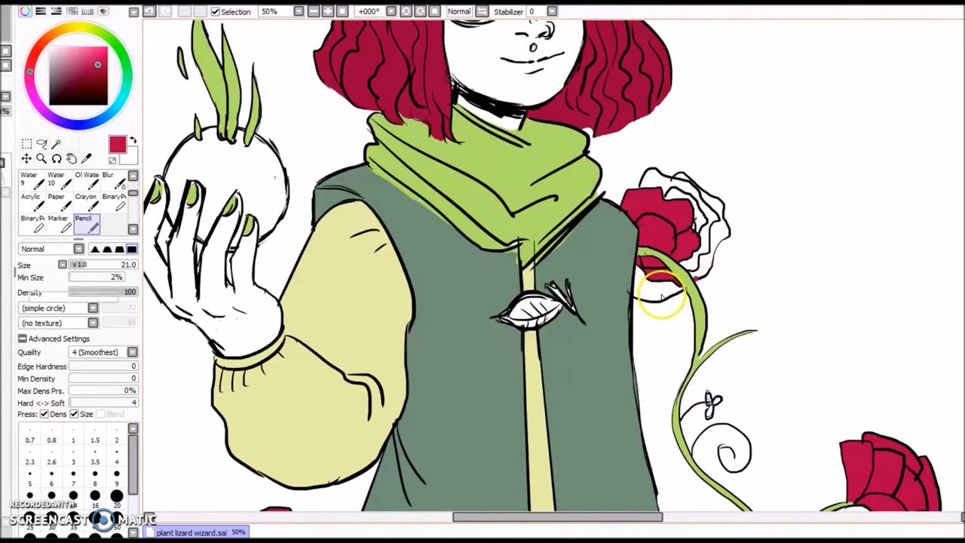
key("g")
left_click(664, 294)
- Close the gaps in the outer petals of the shoulder rose and fill them with crimson
left_click(658, 190)
key("ctrl+z")
key("n")
left_click(642, 184)
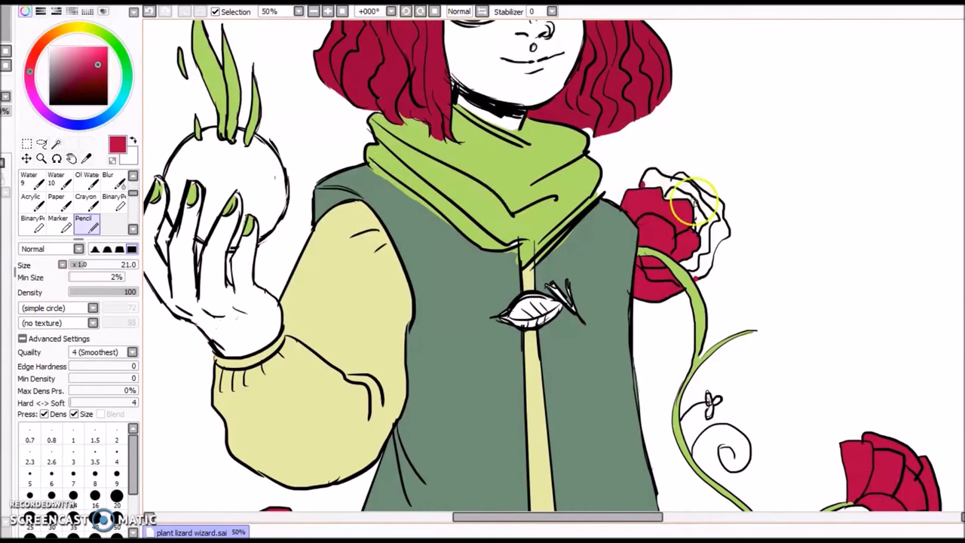
key("g")
left_click(708, 202)
left_click(697, 230)
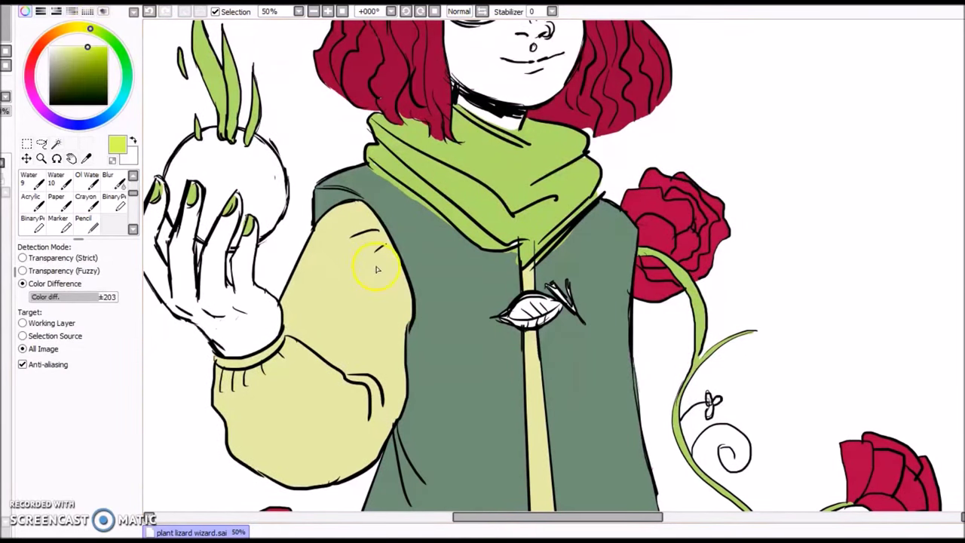
- Colour the small sprout leaves along the vine and at the coat's left edge light yellow-green
key("n")
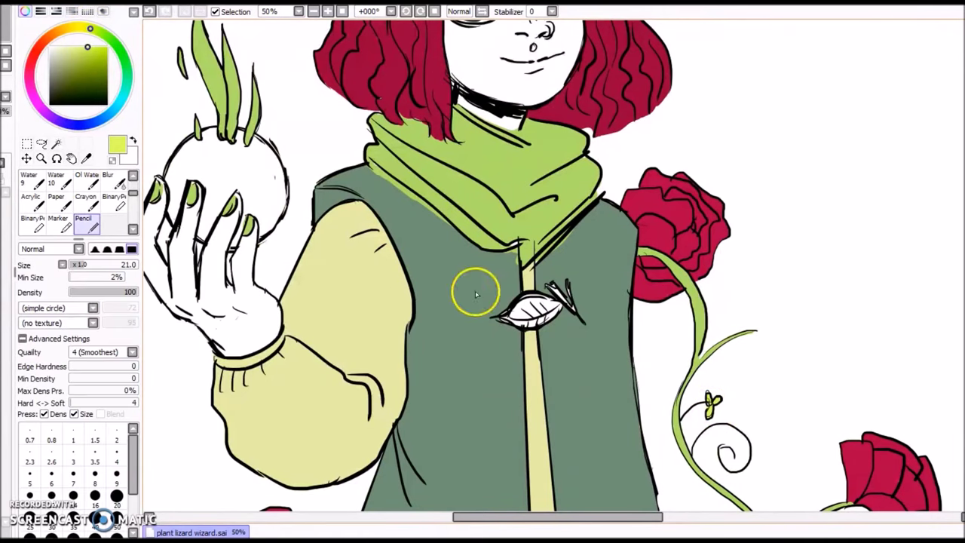
scroll(475, 220, "down", 5)
key("g")
left_click(488, 228)
key("ctrl+z")
left_click(479, 219)
key("n")
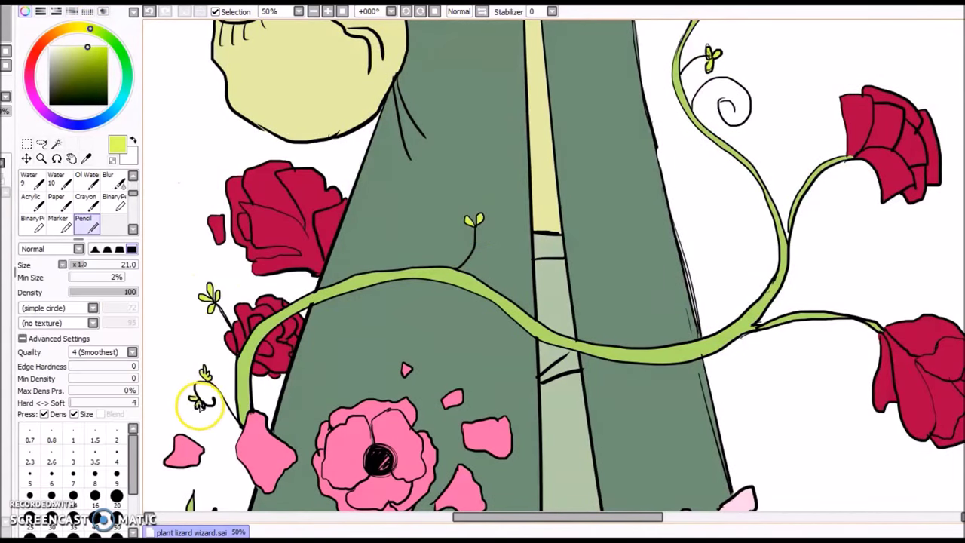
- Pick the scarf's green and fill the leaf-shaped clasp on the coat with it
left_click(342, 11)
right_click(495, 360)
left_click(2, 285)
left_click(339, 12)
scroll(522, 222, "up", 5)
key("e")
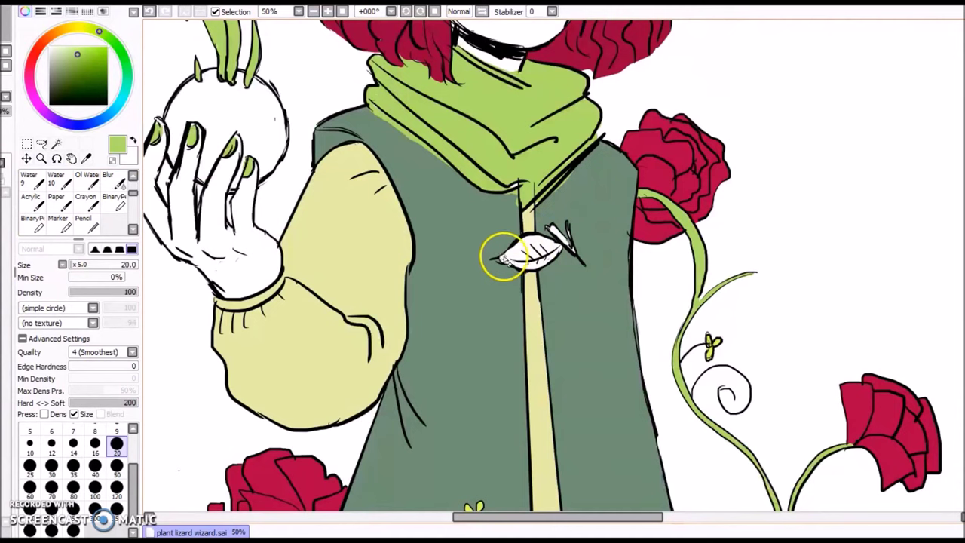
key("g")
left_click(528, 259)
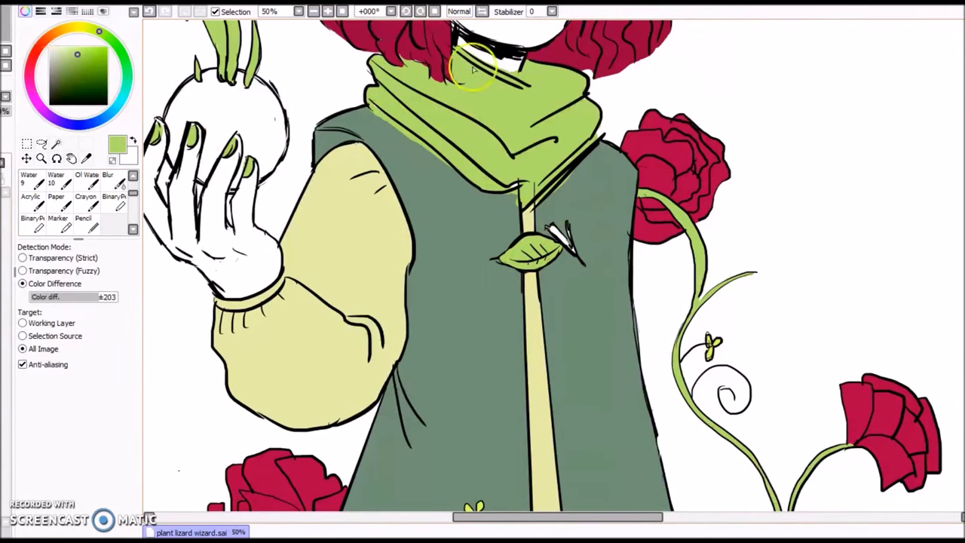
- Mix a muted reddish brown from the hair colour and fill the twig beside the leaf clasp, switching fill detection to Working Layer
right_click(439, 59)
left_click(58, 66)
left_click(562, 239)
left_click(62, 79)
left_click(565, 240)
key("ctrl+z")
left_click(572, 238)
key("ctrl+z")
left_click(34, 322)
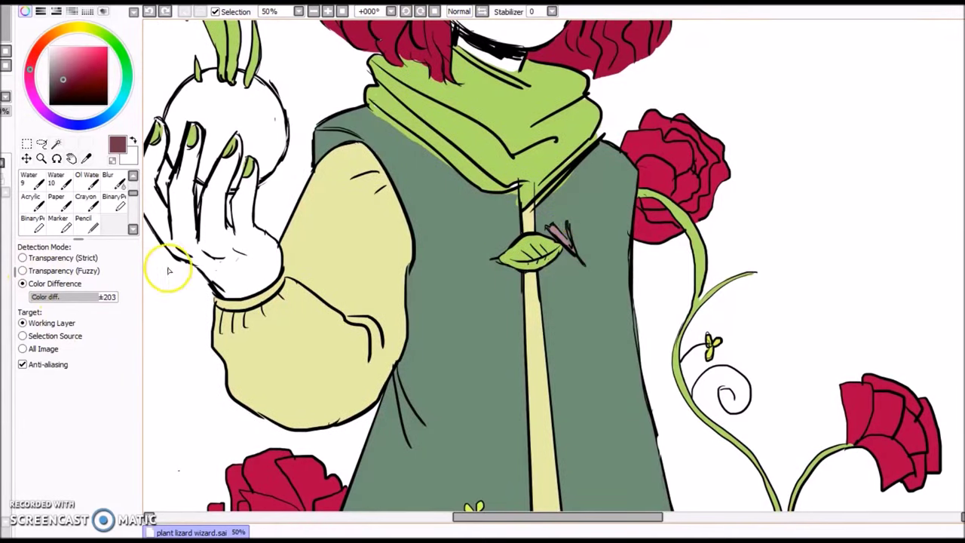
- Mix a pale peach skin tone, set fill detection to All Image and colour the face
left_click(344, 13)
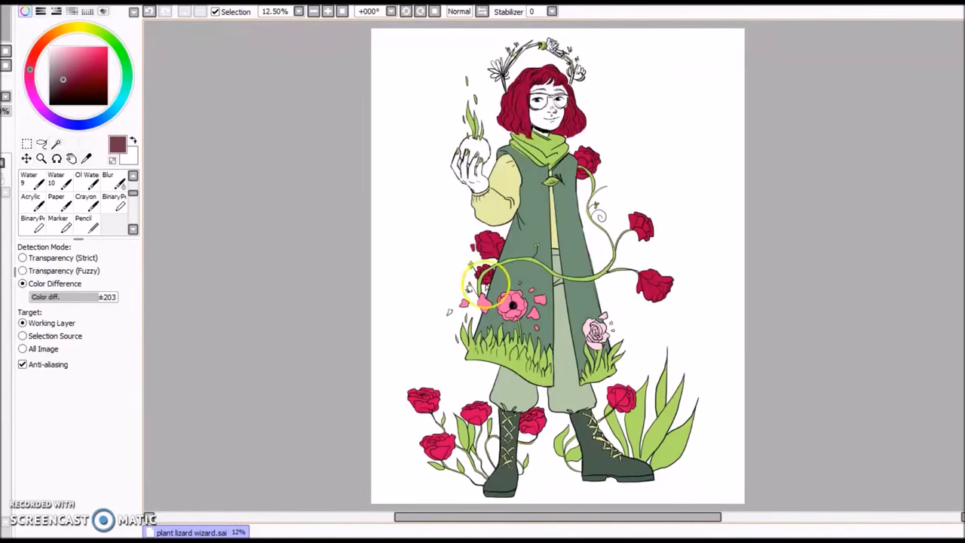
right_click(497, 213)
left_click(65, 31)
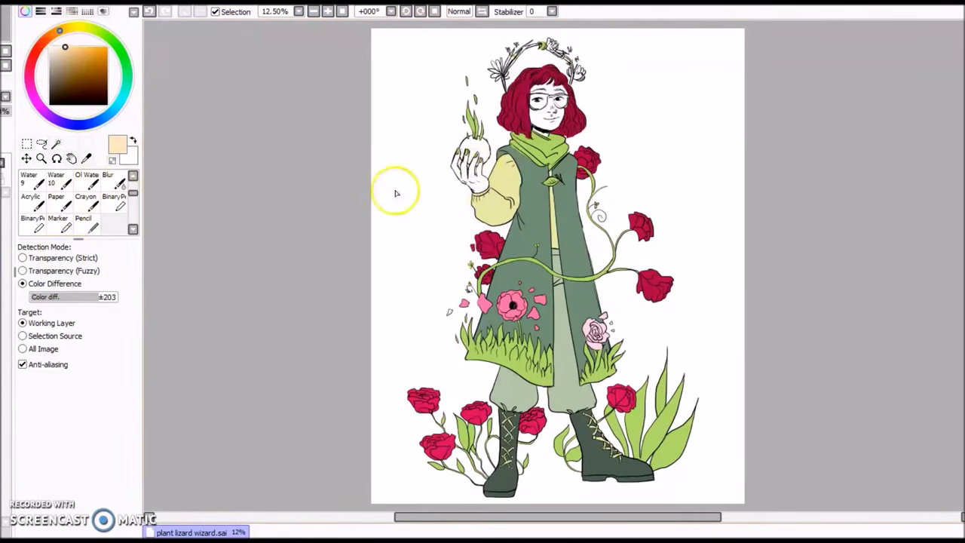
left_click(469, 181)
key("ctrl+z")
left_click(23, 348)
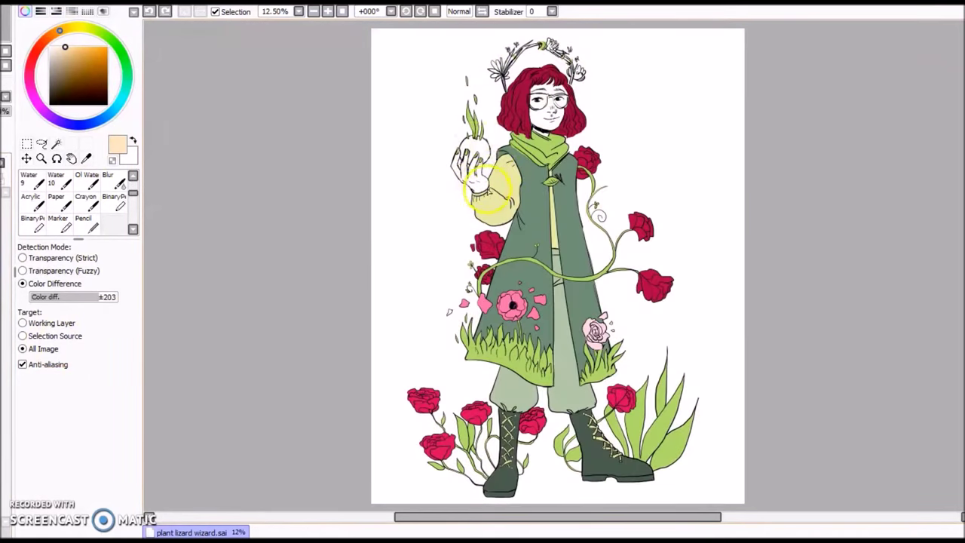
left_click(469, 179)
key("ctrl+z")
key("n")
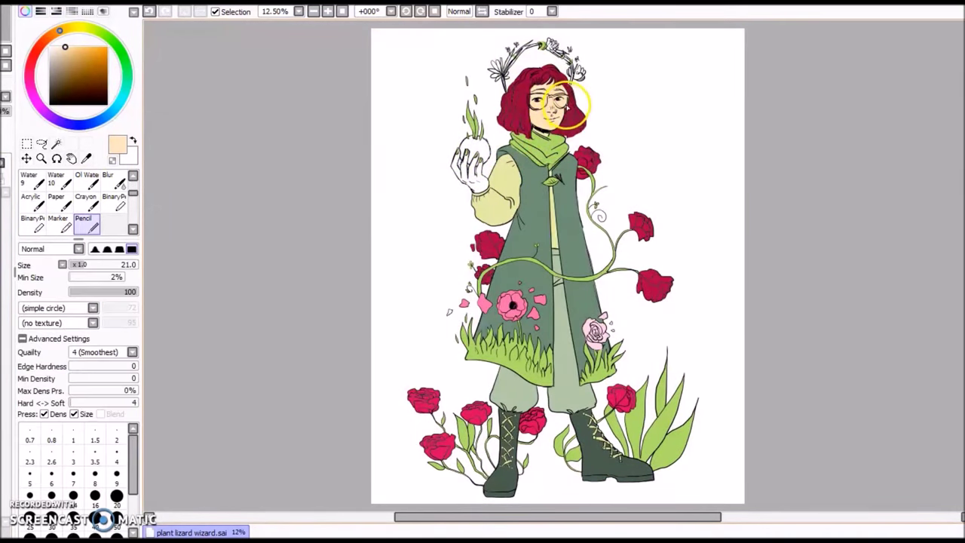
- Close the gaps in the raised hand's outline and fill the palm and fingers with the peach skin tone
scroll(522, 117, "up", 5)
left_click_drag(571, 517, 520, 518)
left_click_drag(963, 265, 964, 198)
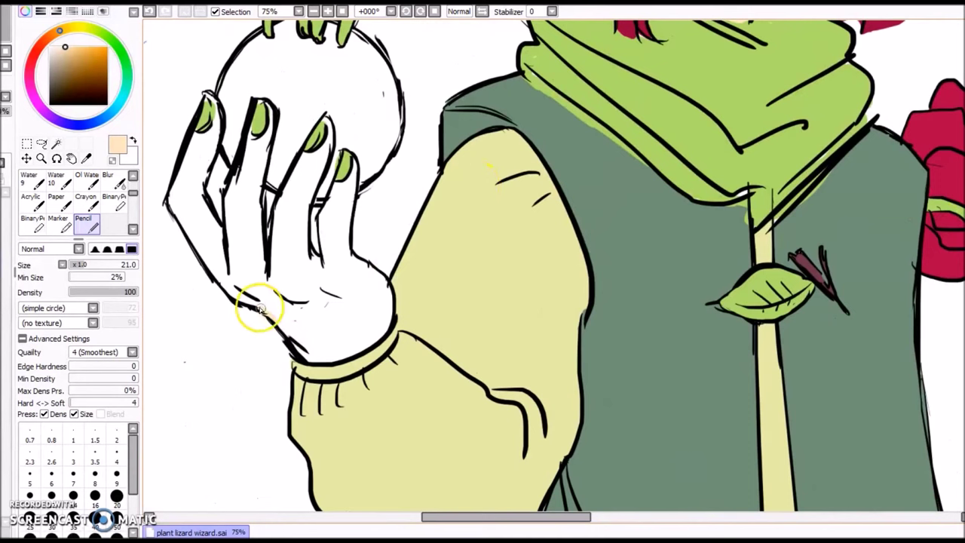
left_click_drag(264, 310, 285, 330)
key("g")
left_click(319, 324)
key("ctrl+z")
key("n")
left_click_drag(176, 220, 170, 197)
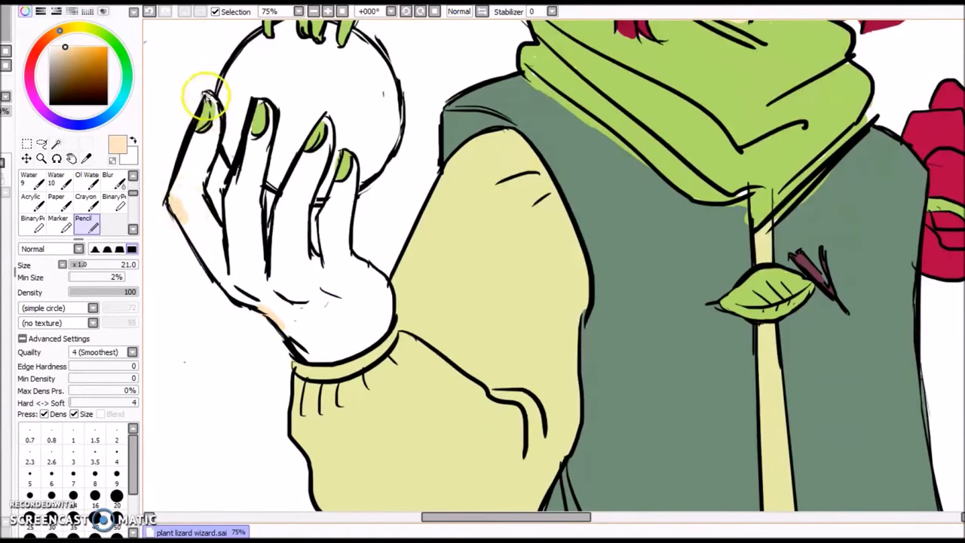
mouse_move(214, 121)
left_mouse_down()
mouse_move(183, 183)
mouse_move(252, 291)
mouse_move(314, 254)
left_mouse_up()
key("g")
left_click(269, 162)
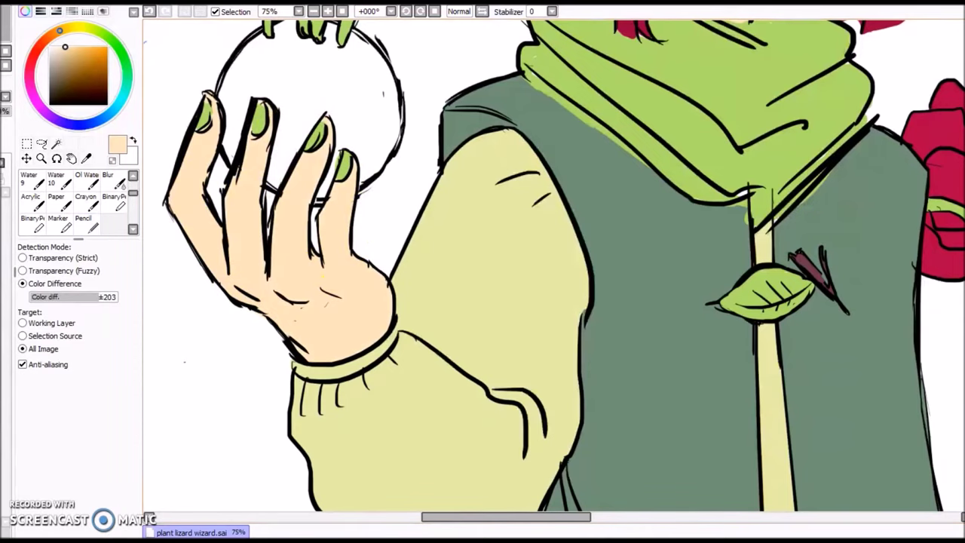
- Mix a greyish mauve-brown from the hair colour and fill the orb held in the hand
scroll(522, 98, "down", 5)
right_click(521, 99)
left_click_drag(67, 61, 56, 76)
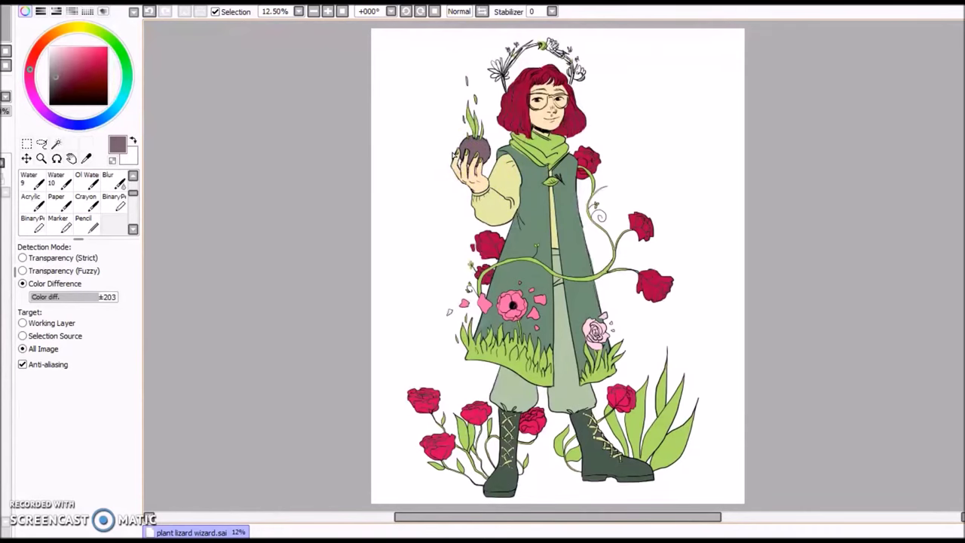
- Paint the twisted branches of the flower crown with the orb's mauve-brown using the Pencil
right_click(521, 103)
left_click(330, 15)
left_click(330, 14)
left_click_drag(963, 272, 964, 169)
right_click(273, 351)
left_click(350, 259)
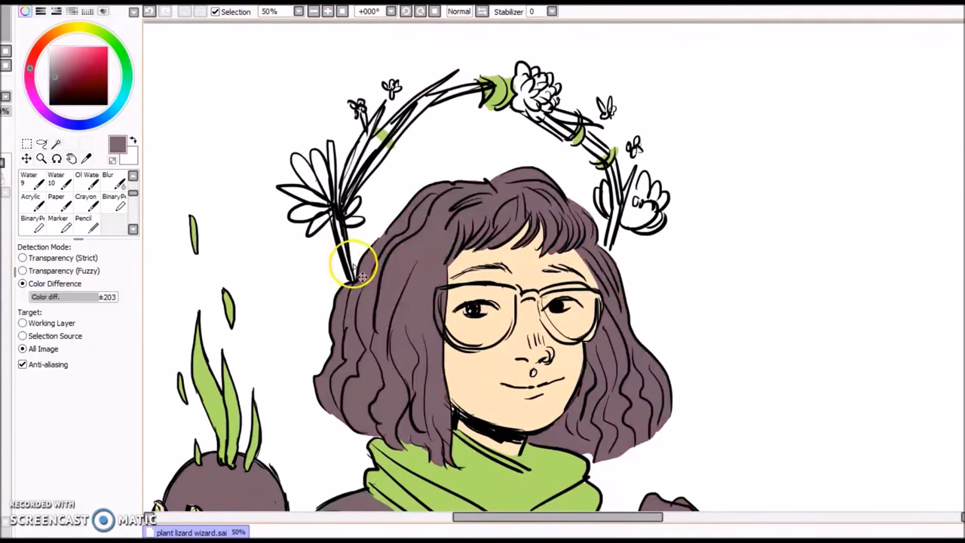
key("ctrl+z")
key("n")
mouse_move(350, 265)
left_mouse_down()
mouse_move(330, 159)
mouse_move(345, 192)
mouse_move(355, 153)
mouse_move(366, 138)
mouse_move(349, 181)
mouse_move(392, 113)
left_mouse_up()
mouse_move(346, 180)
left_mouse_down()
mouse_move(344, 205)
mouse_move(444, 76)
mouse_move(457, 92)
mouse_move(554, 120)
mouse_move(517, 108)
mouse_move(622, 184)
mouse_move(608, 241)
mouse_move(634, 149)
left_mouse_up()
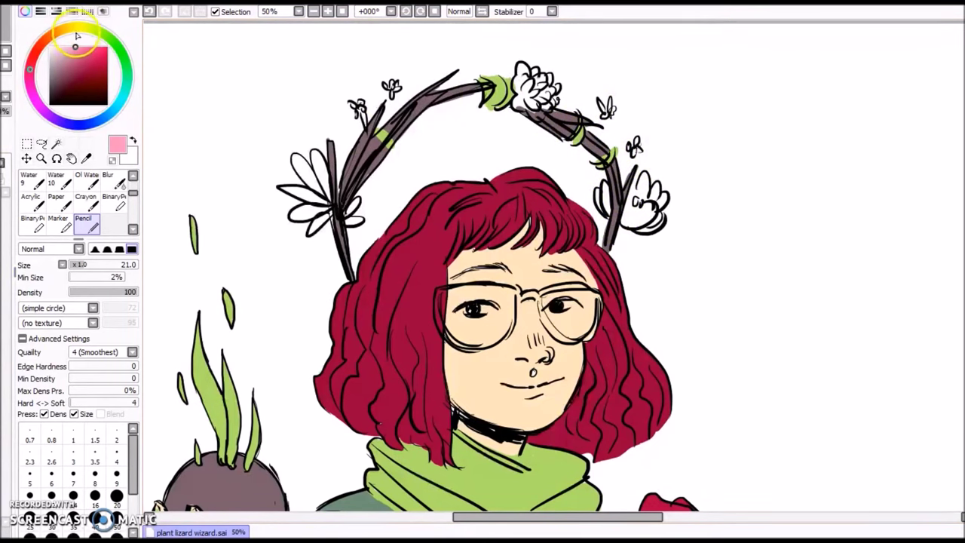
- Fill the petals of the crown's left flower with light pink
key("g")
left_click(301, 169)
left_click(319, 168)
left_click(299, 192)
left_click(303, 213)
left_click(316, 225)
left_click(354, 219)
key("n")
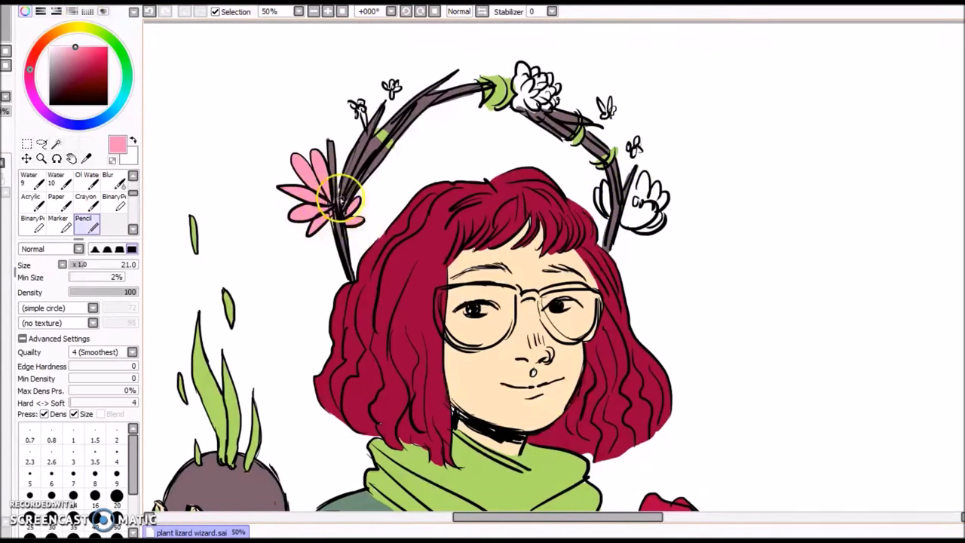
- Colour the flower at the top of the crown light pink, filling large petals and painting the small ones
key("f")
left_click(524, 87)
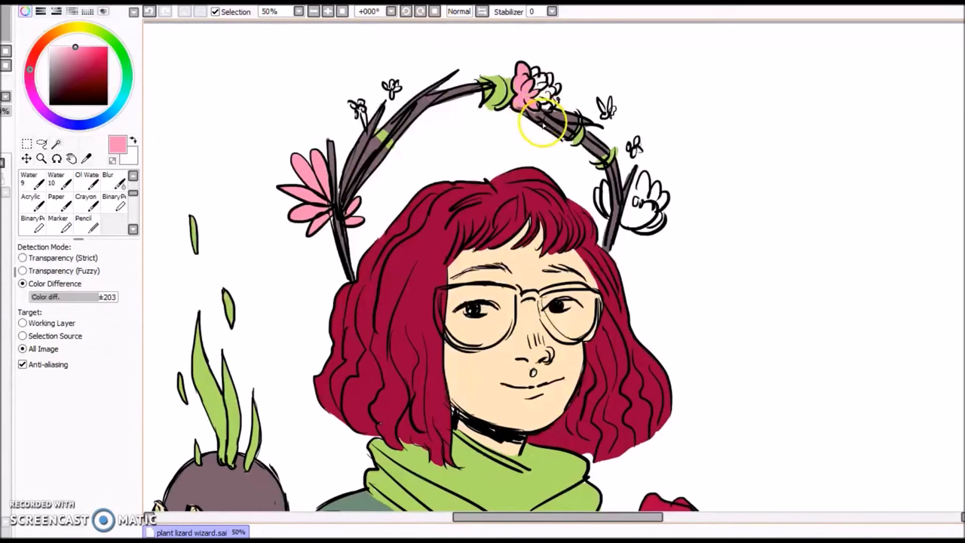
key("n")
mouse_move(530, 112)
left_mouse_down()
mouse_move(517, 86)
mouse_move(557, 94)
mouse_move(551, 75)
left_mouse_up()
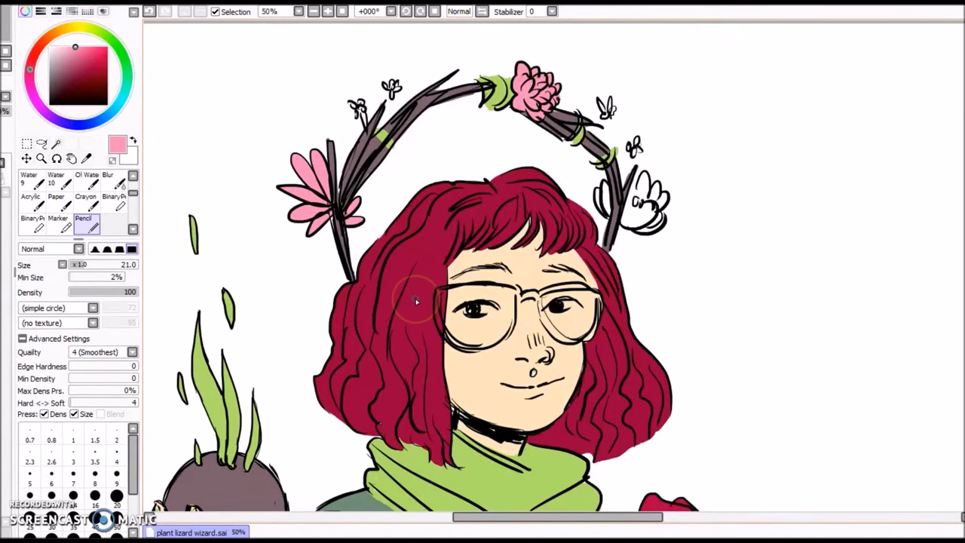
- Mix a brighter red-pink from the hair colour and paint the crown's right flower with it
left_click(370, 283, "alt")
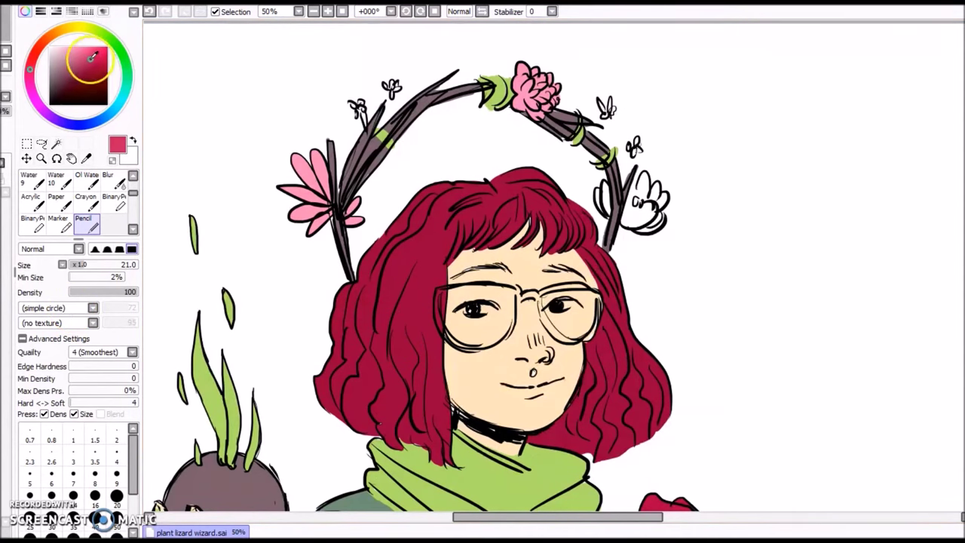
mouse_move(597, 197)
left_mouse_down()
mouse_move(621, 219)
mouse_move(645, 197)
mouse_move(661, 206)
mouse_move(651, 230)
mouse_move(627, 224)
mouse_move(646, 214)
mouse_move(618, 199)
left_mouse_up()
left_click_drag(957, 196, 957, 284)
- Colour the small sprouts around the flower crown light yellow-green
left_click(469, 136, "alt")
scroll(929, 276, "up", 10)
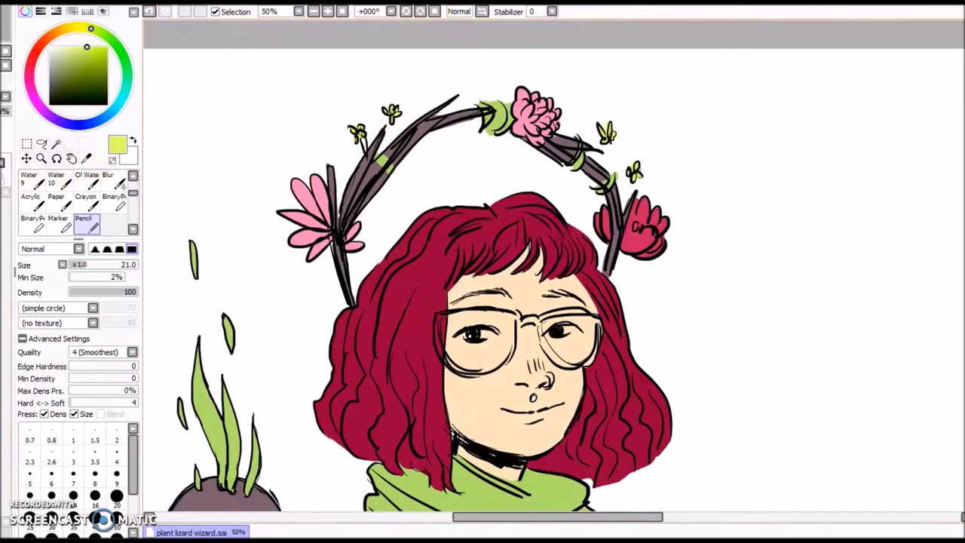
key("e")
left_click(342, 11)
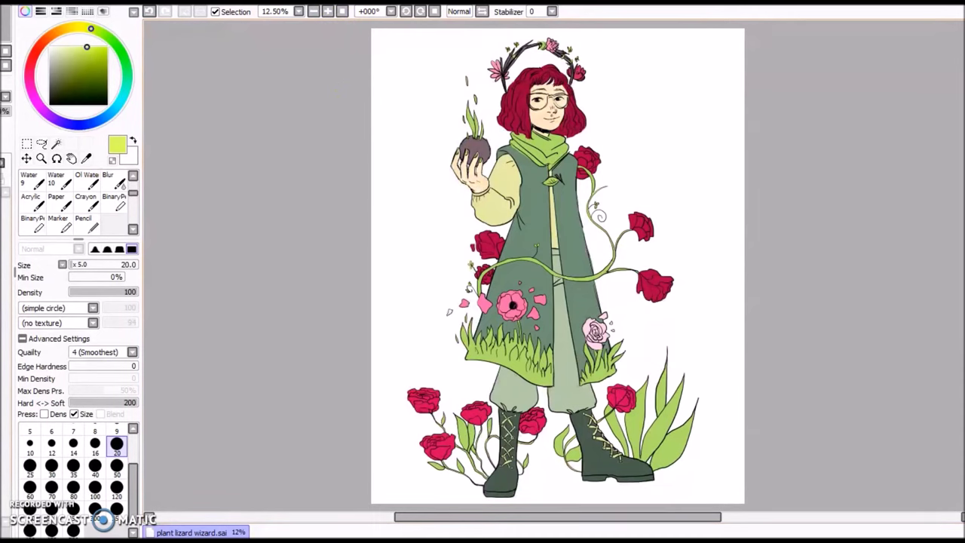
- Airbrush soft orange shading onto the raised hand's fingers at size 250 and density 16
left_click(464, 184, "alt")
scroll(136, 177, "up", 3)
left_click(60, 180)
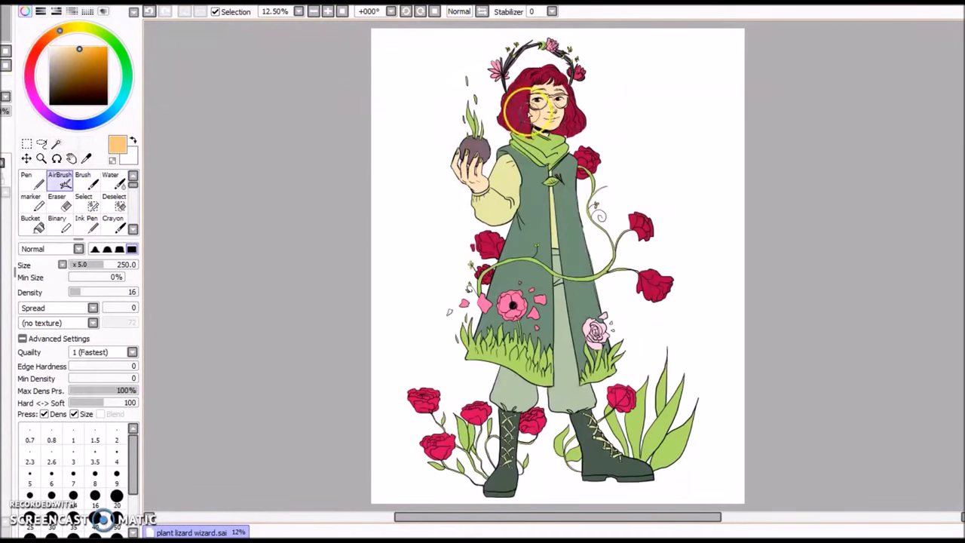
mouse_move(471, 174)
left_mouse_down()
mouse_move(457, 152)
mouse_move(477, 139)
left_mouse_up()
- Airbrush orange shading along the side of the face and shade the base of the hand with the Pencil at density 40
left_click(551, 125, "alt")
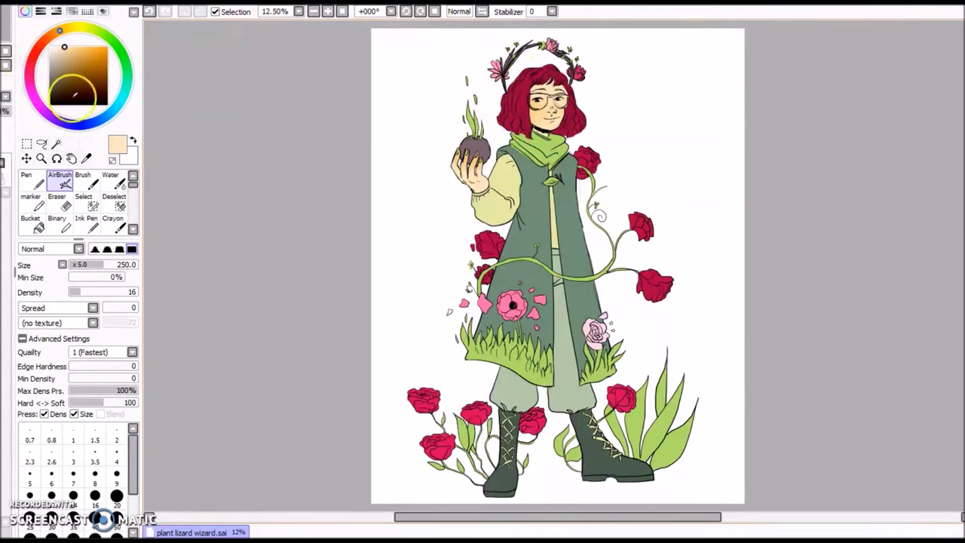
left_click(520, 113, "alt")
left_click(76, 55)
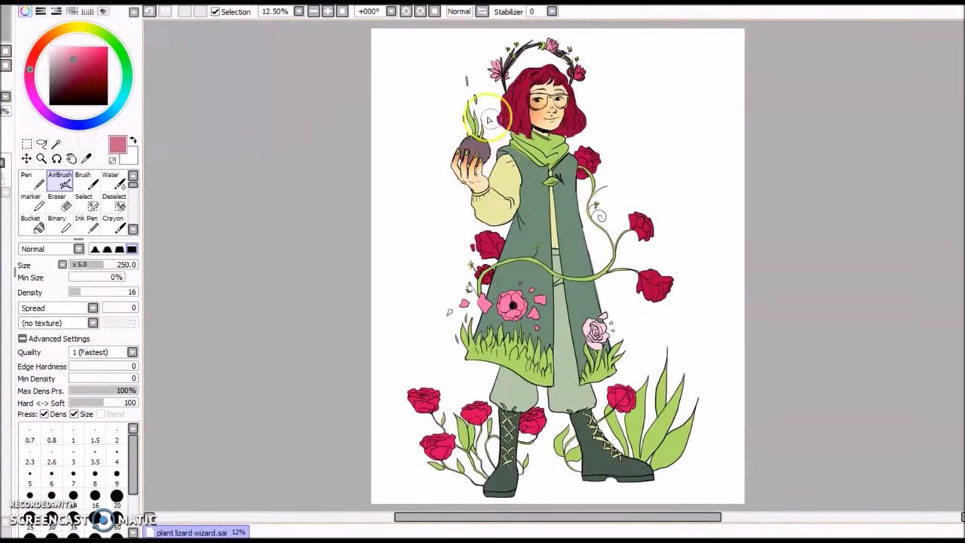
left_click(533, 116, "alt")
key("e")
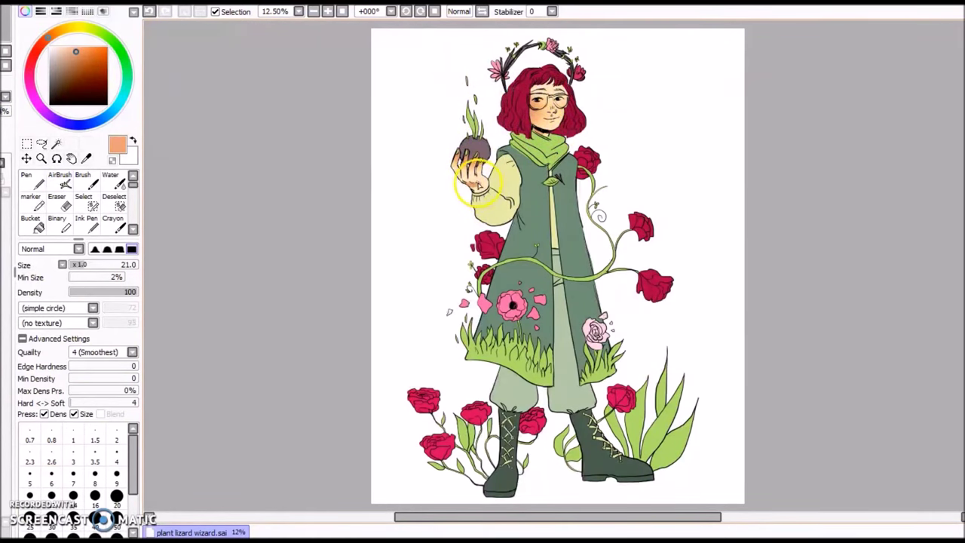
key("4")
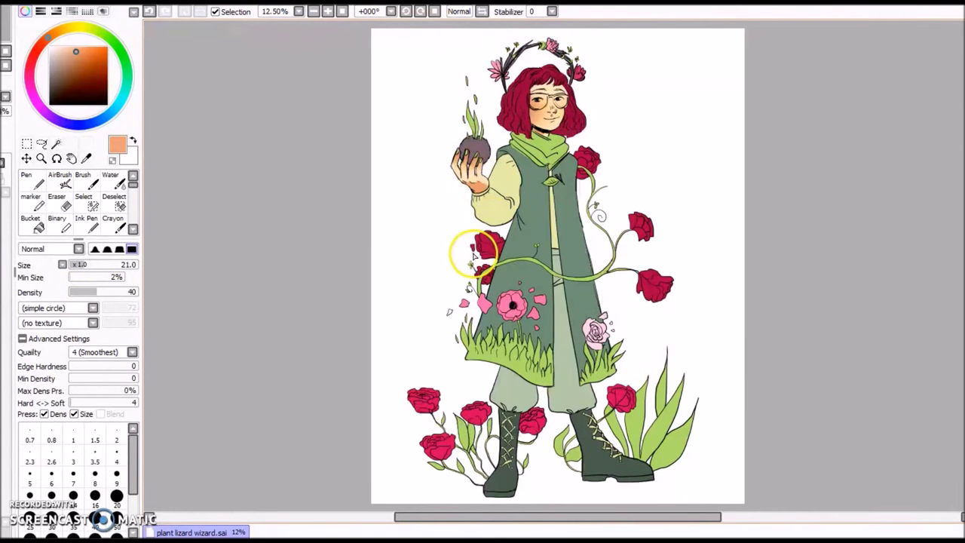
- Try to airbrush soft orange shading onto the raised arm's sleeve, and undo the attempt
left_click(503, 178, "alt")
left_click(77, 57)
left_click(74, 28)
left_click(534, 112, "alt")
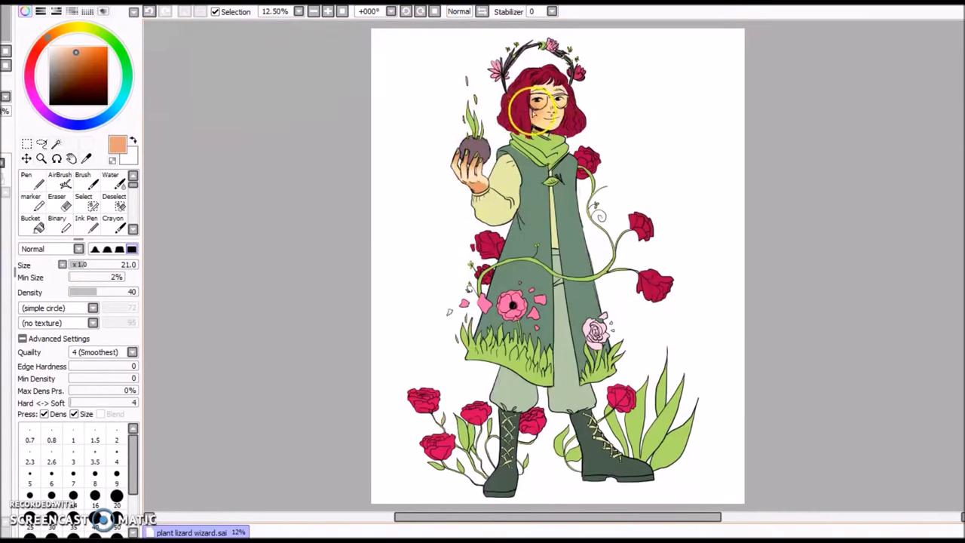
left_click(60, 181)
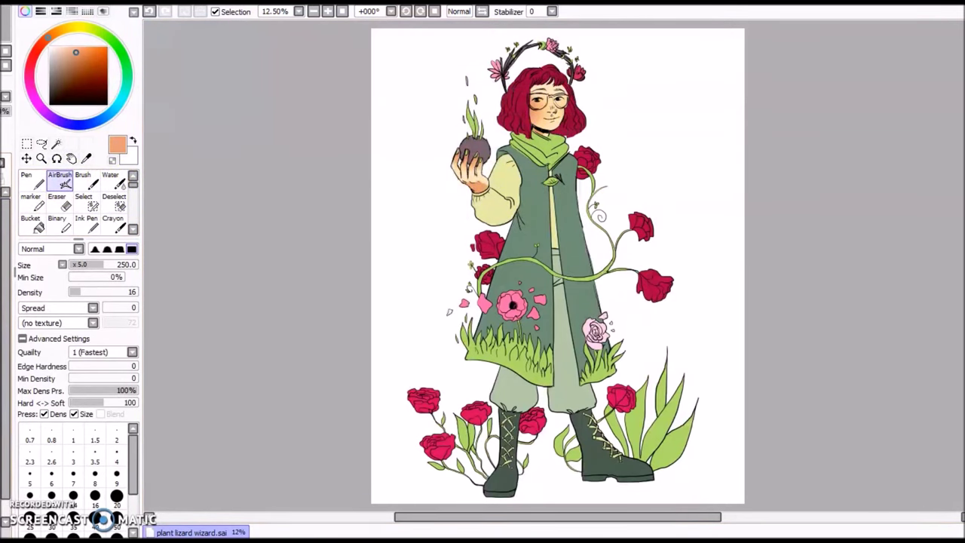
key("e")
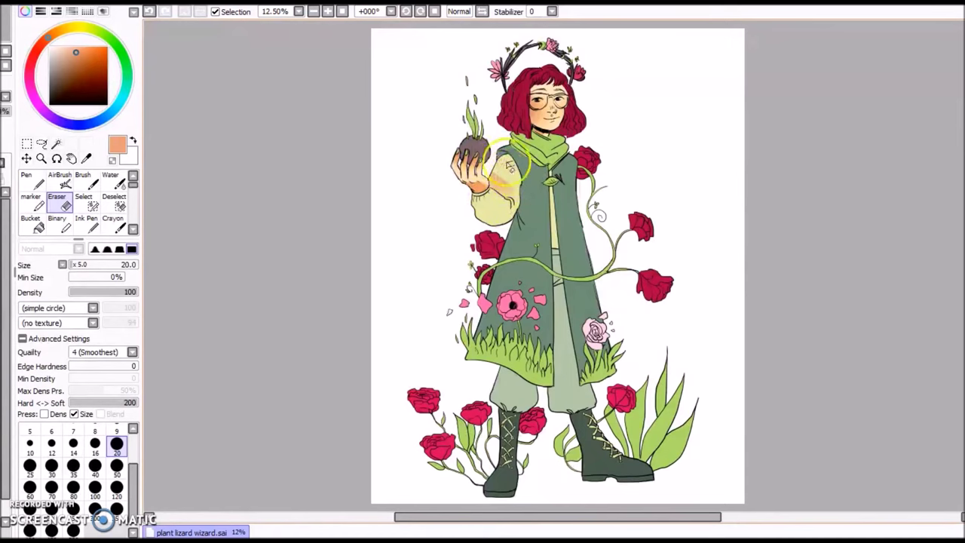
mouse_move(495, 183)
left_mouse_down()
mouse_move(496, 158)
mouse_move(499, 211)
left_mouse_up()
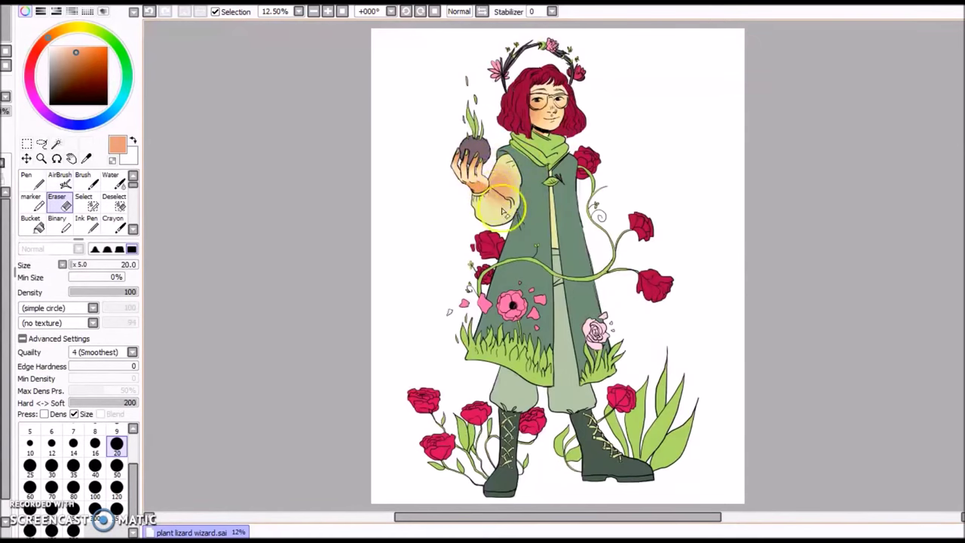
key("b")
key("ctrl+z")
key("ctrl+z")
key("ctrl+z")
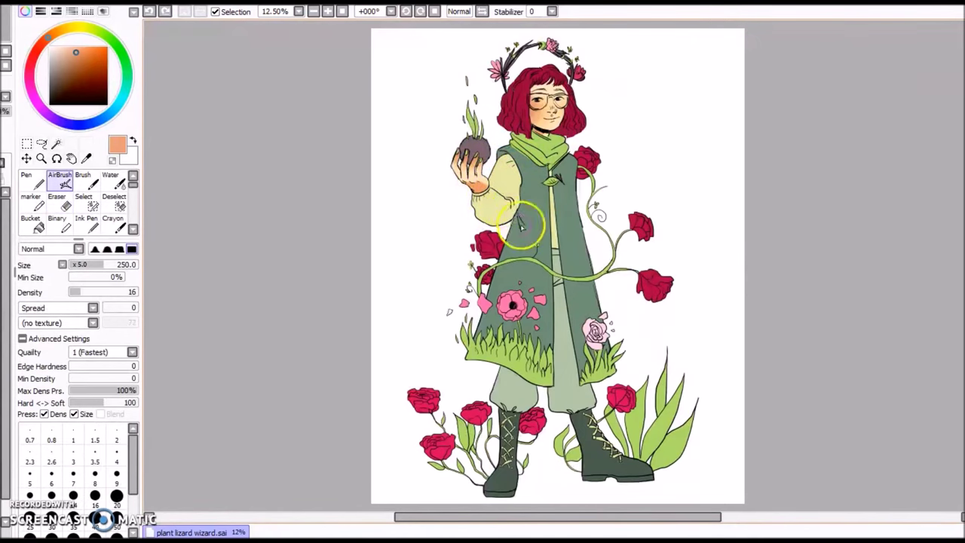
- Airbrush orange shading onto the sleeve's shoulder and elbow and the shirt front, trimming it with the Eraser at size 115
key("e")
left_click_drag(462, 173, 480, 205)
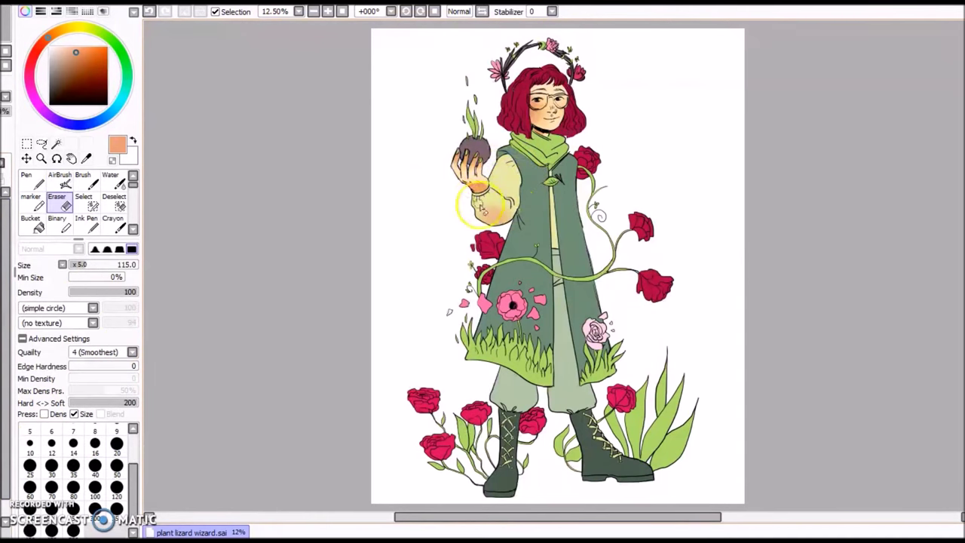
key("v")
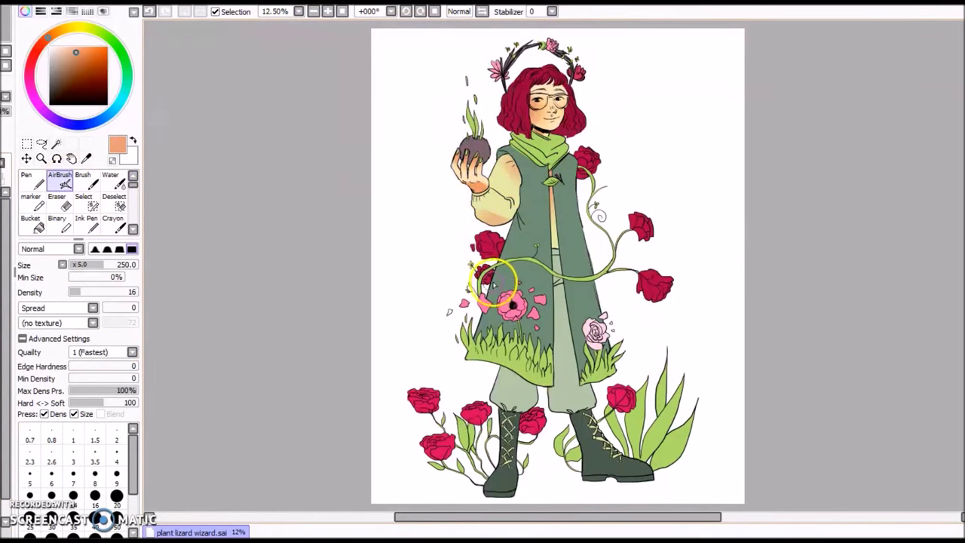
- Paint an orange reference swatch on the blank canvas beside the raised hand and airbrush the same orange onto the red roses
mouse_move(397, 193)
left_mouse_down()
mouse_move(398, 134)
mouse_move(400, 175)
left_mouse_up()
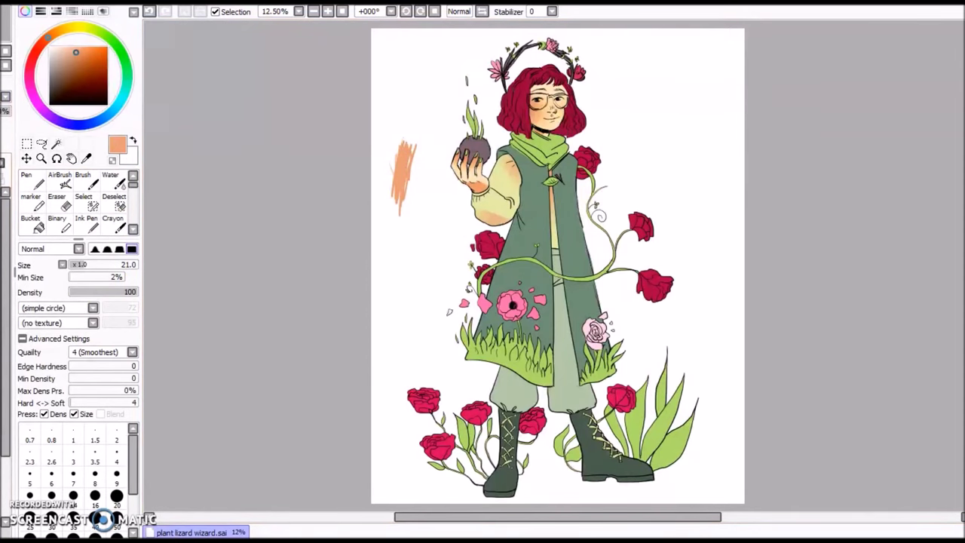
key("v")
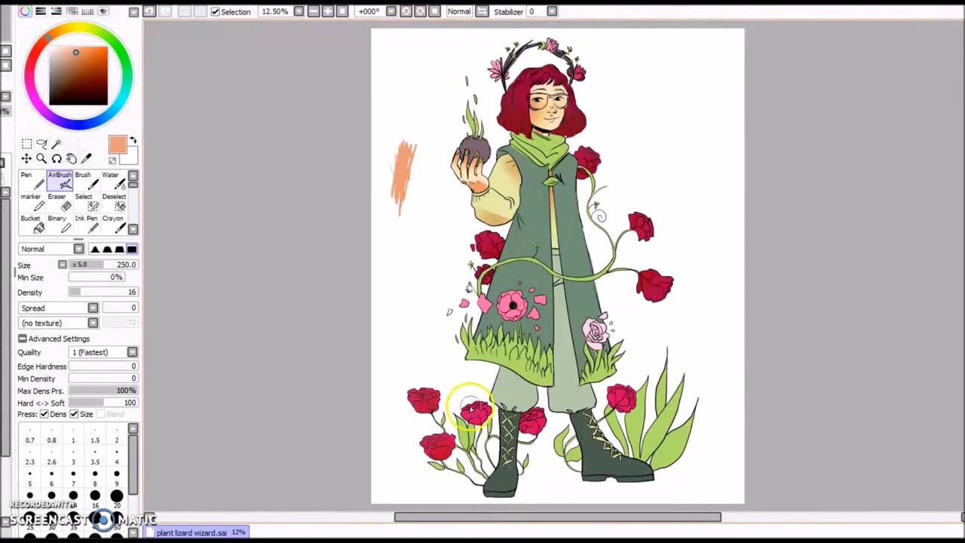
key("e")
key("v")
key("e")
key("v")
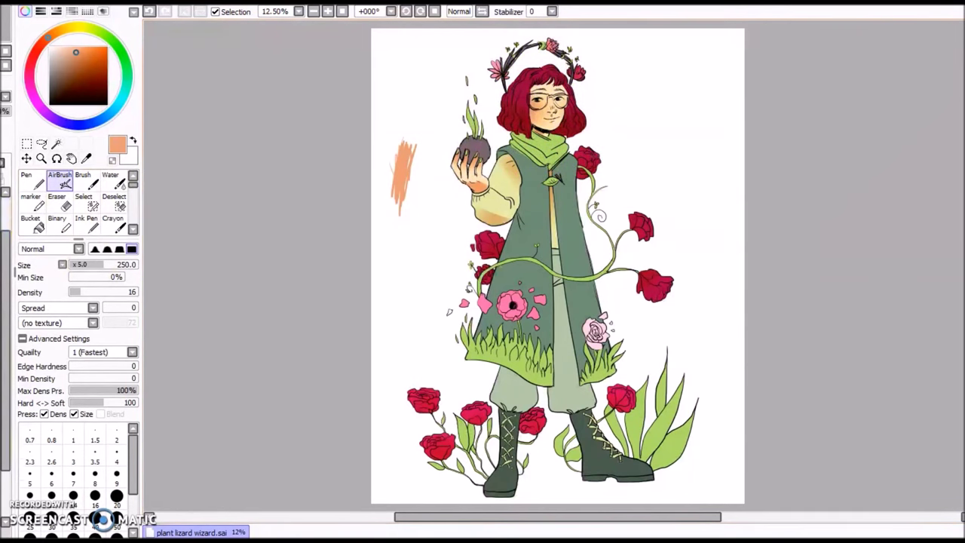
- Airbrush orange shading along the coat's grass hem, the base of the large leaves and the scarf, cleaning up with the Eraser
left_click_drag(475, 357, 545, 380)
left_click_drag(587, 379, 621, 372)
mouse_move(639, 452)
left_mouse_down()
mouse_move(669, 453)
mouse_move(657, 415)
left_mouse_up()
key("e")
key("v")
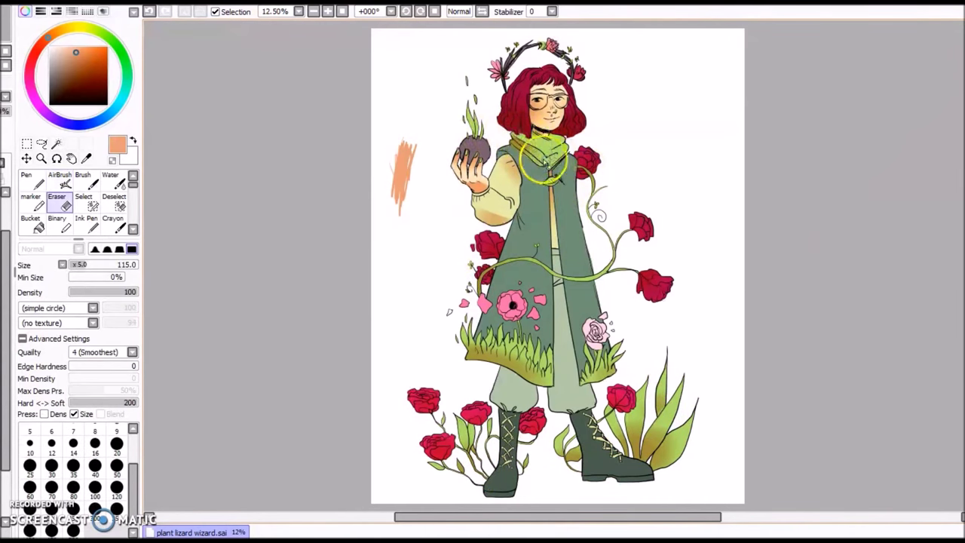
key("e")
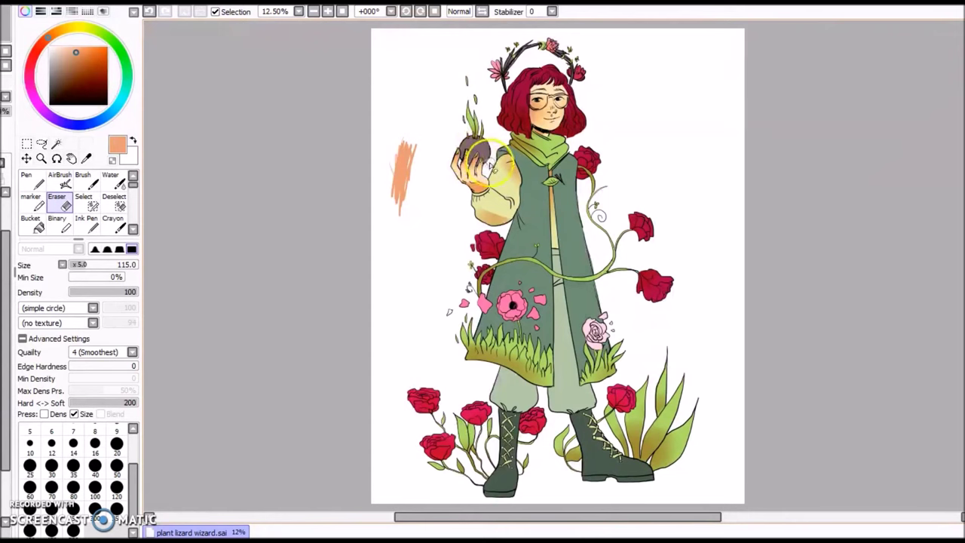
key("e")
key("e")
key("e")
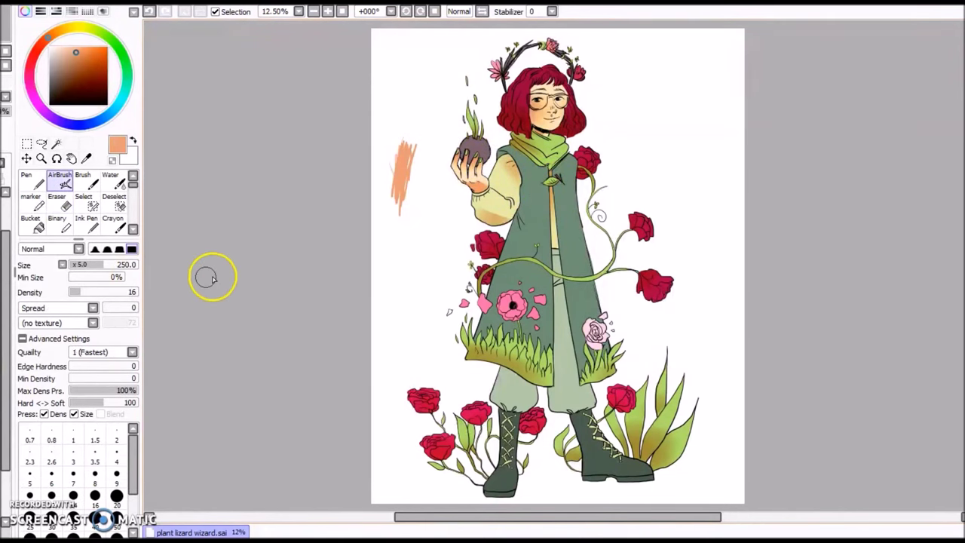
- Pick the pale skin colour and airbrush it as highlights onto the red roses, the top of the hair and the crown's right flower
right_click(556, 123)
left_click_drag(581, 155, 594, 160)
left_click_drag(634, 220, 648, 227)
left_click_drag(654, 278, 666, 290)
left_click_drag(545, 77, 562, 76)
left_click_drag(575, 71, 582, 74)
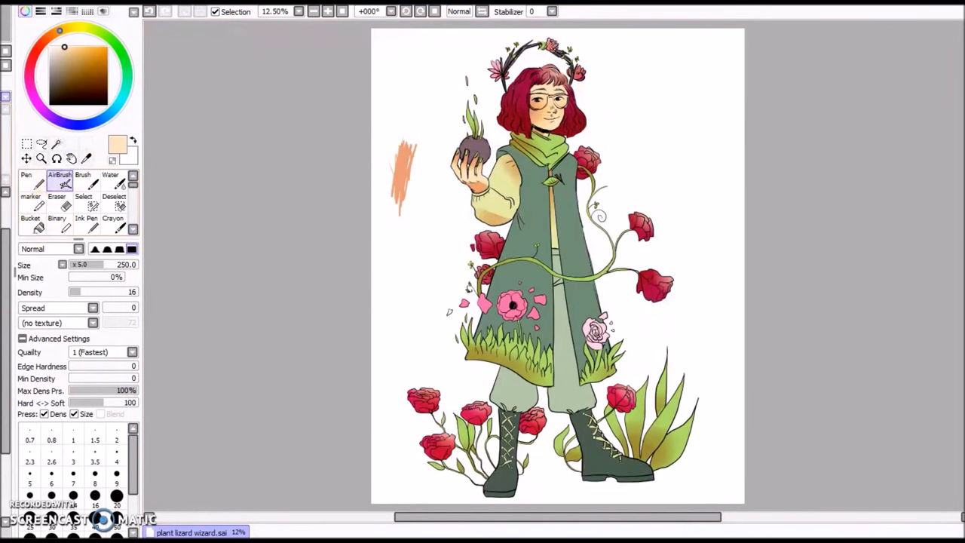
- Sample the orange swatch and airbrush it onto the pink and pale flowers on the coat
left_click(398, 173, "alt")
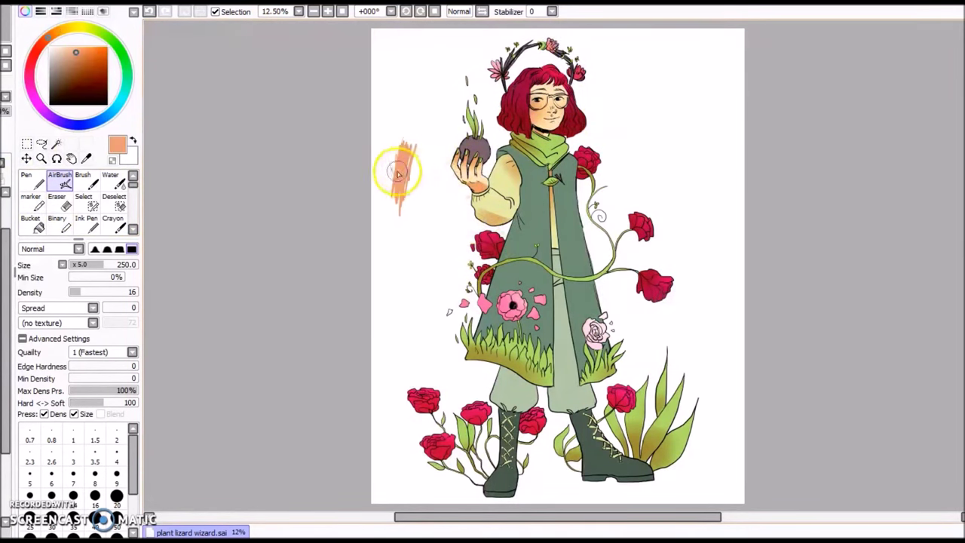
left_click_drag(583, 350, 602, 343)
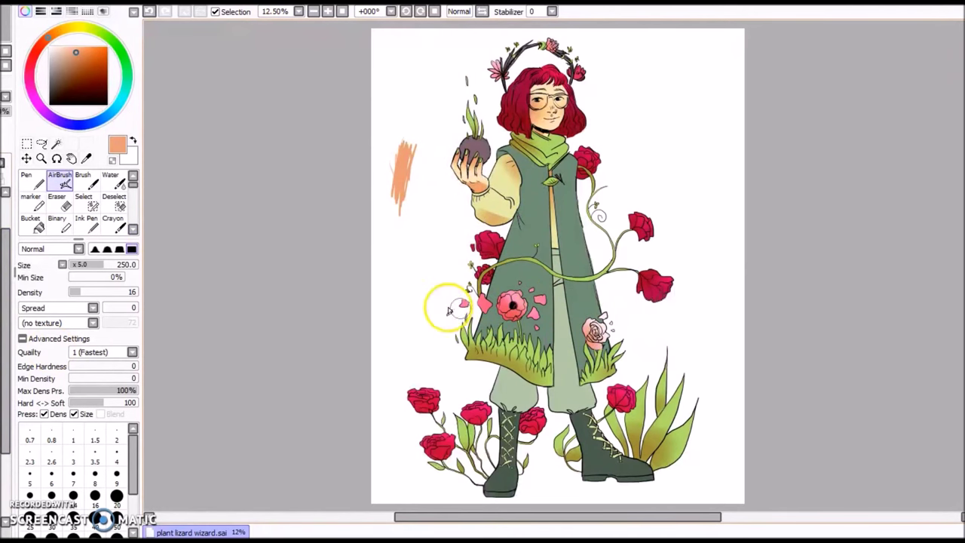
- Airbrush orange shading onto the trousers beneath the coat opening and around the cuffs, cleaning up with the Eraser
left_click_drag(7, 333, 7, 395)
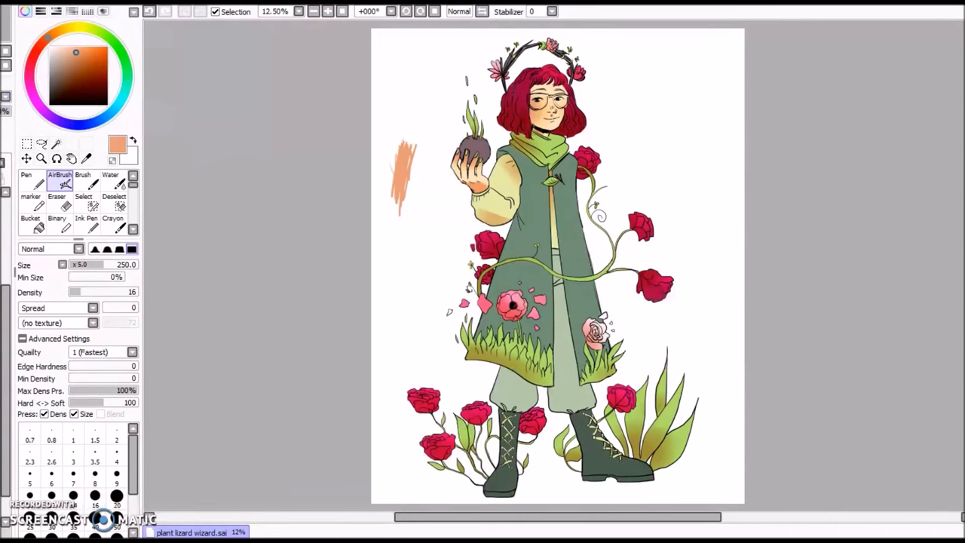
mouse_move(556, 315)
left_mouse_down()
mouse_move(567, 258)
mouse_move(556, 248)
left_mouse_up()
key("e")
key("b")
left_click_drag(506, 373, 574, 395)
key("e")
key("a")
key("e")
key("a")
key("e")
key("a")
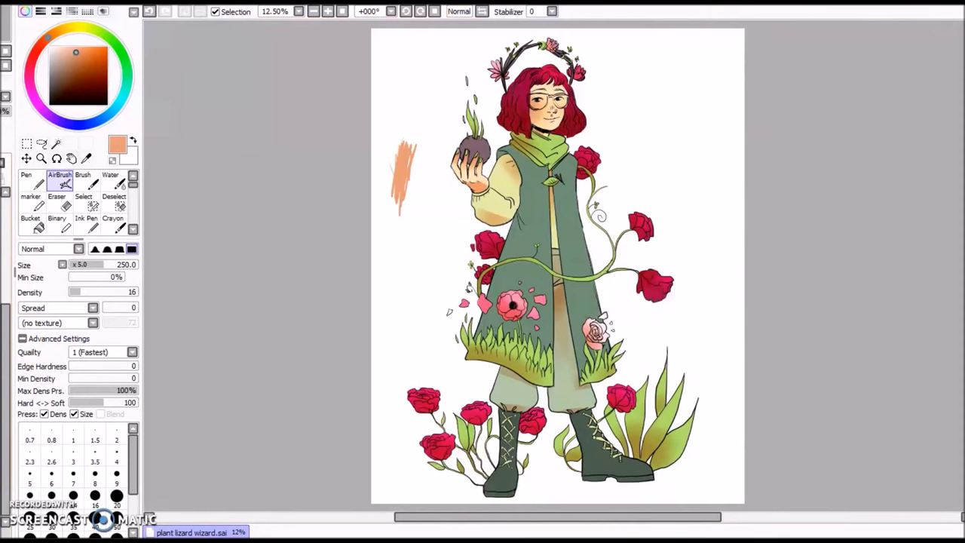
- Airbrush orange shading above the coat's grass hem and across its upper part, and shade the held orb
mouse_move(521, 353)
left_mouse_down()
mouse_move(494, 327)
mouse_move(540, 334)
left_mouse_up()
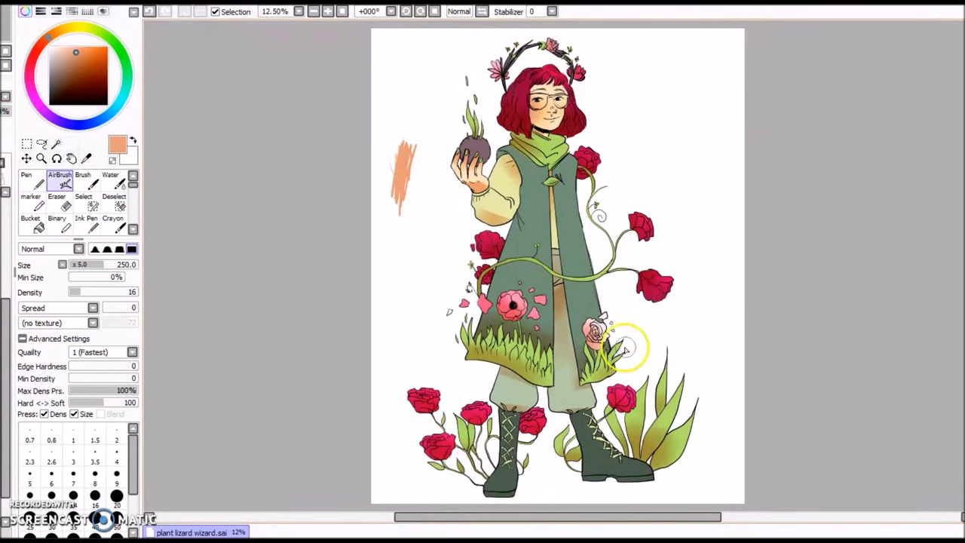
left_click_drag(594, 204, 576, 252)
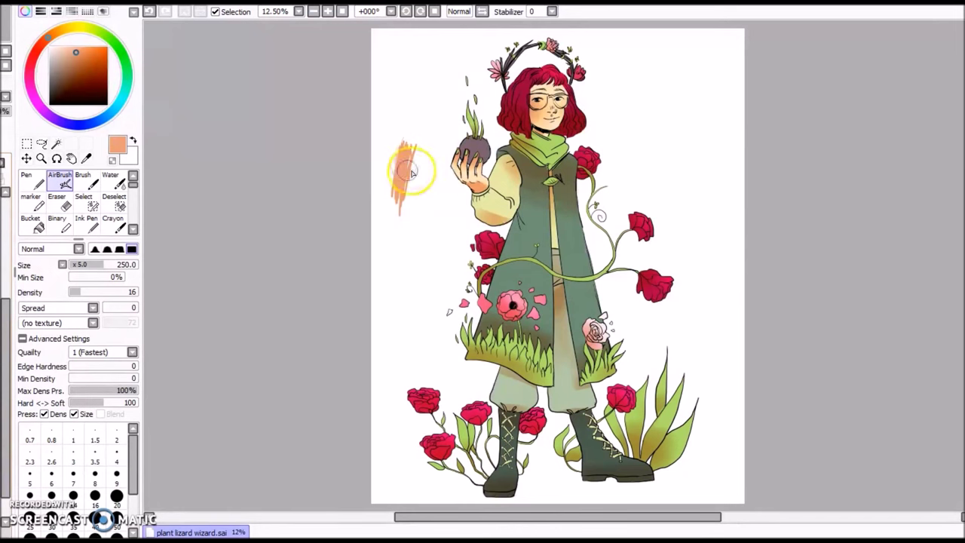
key("e")
key("b")
key("e")
key("b")
- Pick the pale skin colour, airbrush highlights onto the coat's front, the vine and the large leaves, and adjust the highlight layer's blending
right_click(566, 117)
left_click_drag(6, 411, 9, 443)
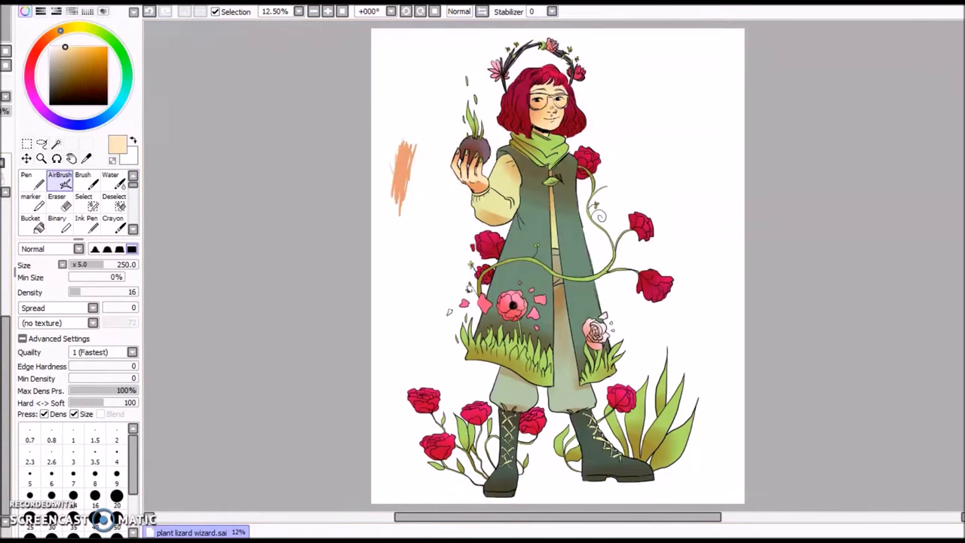
left_click_drag(569, 155, 586, 267)
key("e")
key("b")
left_click(5, 97)
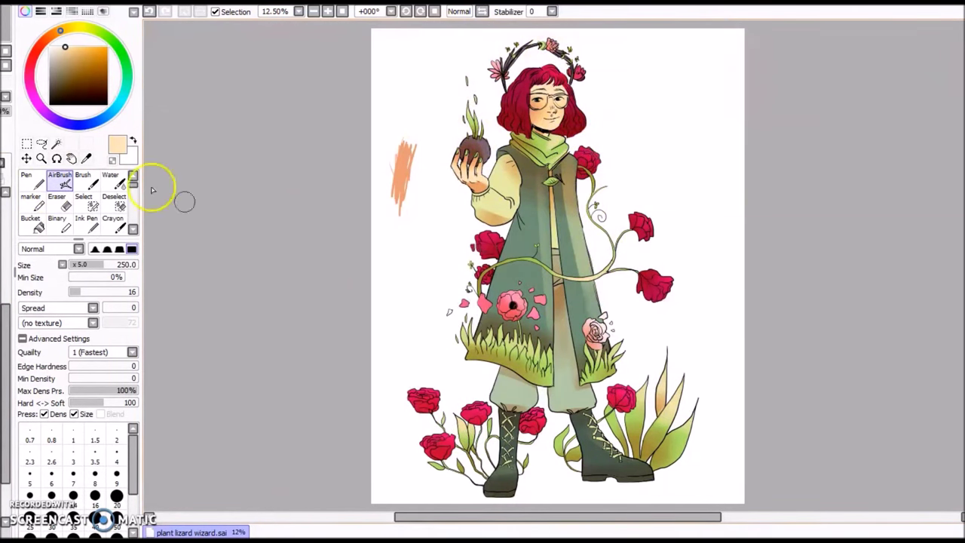
left_click_drag(5, 448, 8, 377)
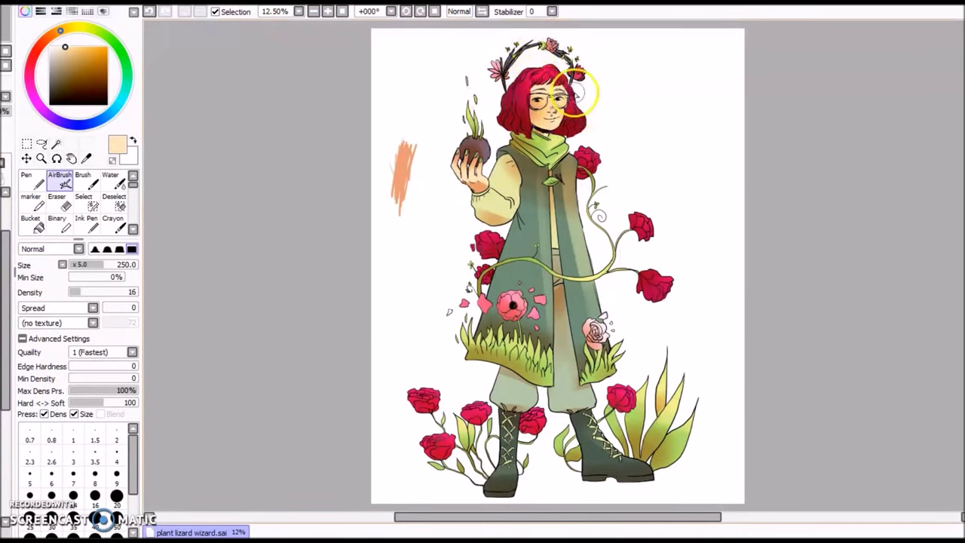
- Paint both lenses of the glasses solid light grey with the Pencil at size 21
left_click(328, 11)
left_click_drag(962, 249, 963, 199)
left_click(328, 11)
scroll(122, 230, "down", 3)
left_click(87, 204)
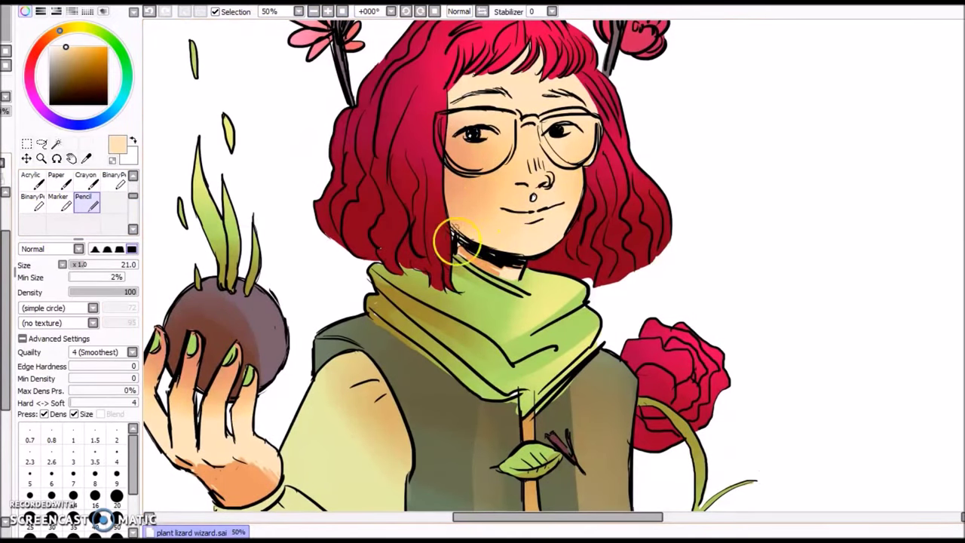
left_click(49, 59)
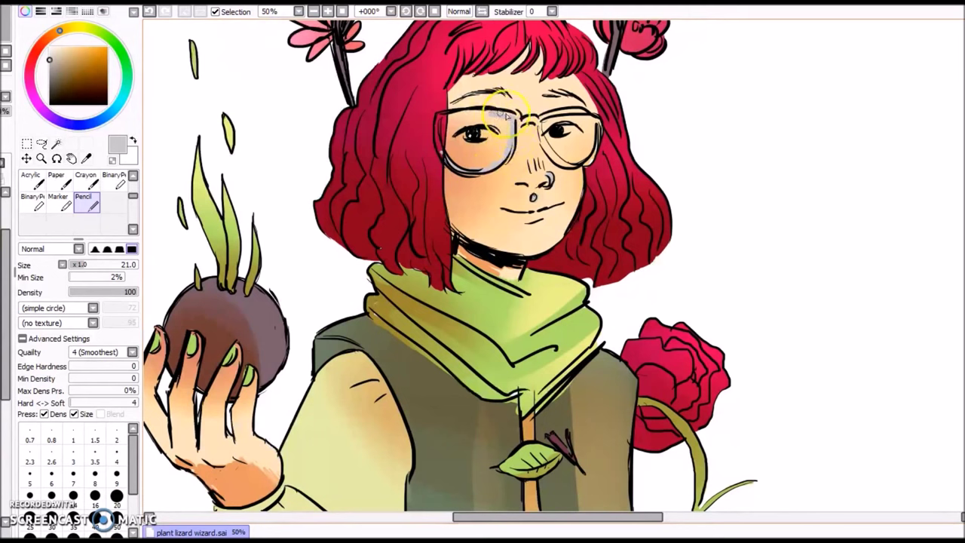
mouse_move(437, 118)
left_mouse_down()
mouse_move(459, 155)
mouse_move(476, 155)
mouse_move(504, 133)
left_mouse_up()
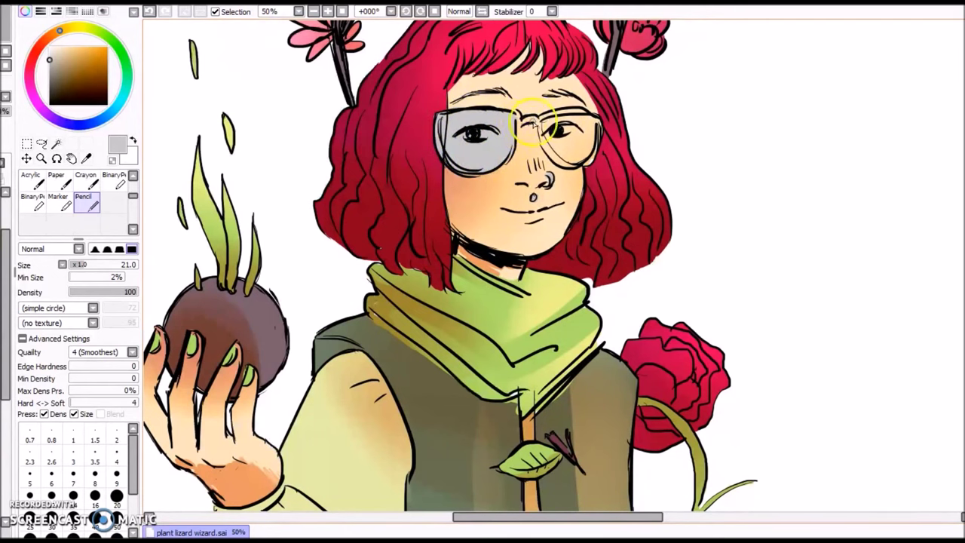
mouse_move(566, 160)
left_mouse_down()
mouse_move(589, 153)
mouse_move(601, 124)
mouse_move(562, 114)
mouse_move(589, 137)
left_mouse_up()
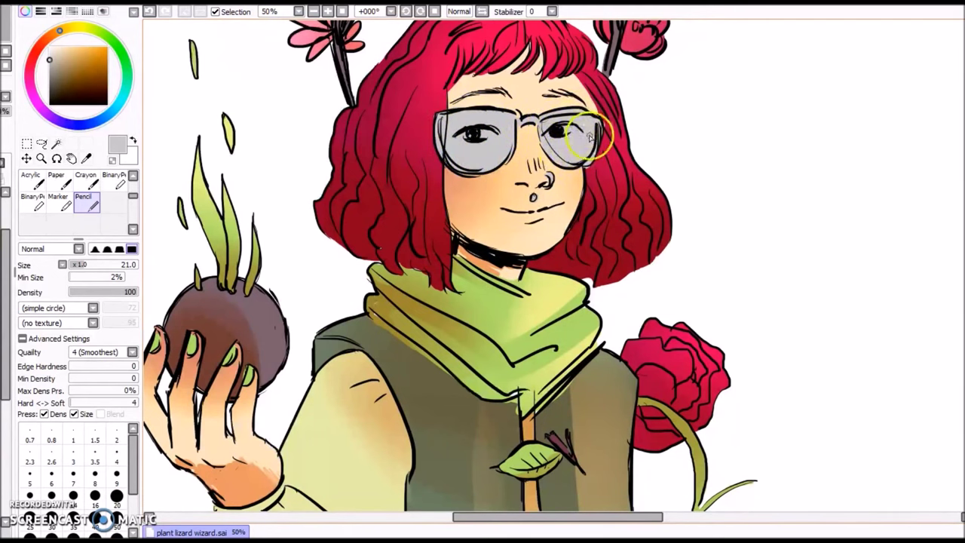
- Refill the glasses' lenses with white and make them translucent, trimming their upper parts with the Eraser
left_click(50, 48)
key("g")
left_click(477, 155)
left_click(1, 111)
left_click(1, 111)
key("e")
left_click_drag(457, 119, 492, 120)
left_click_drag(584, 121, 609, 123)
key("g")
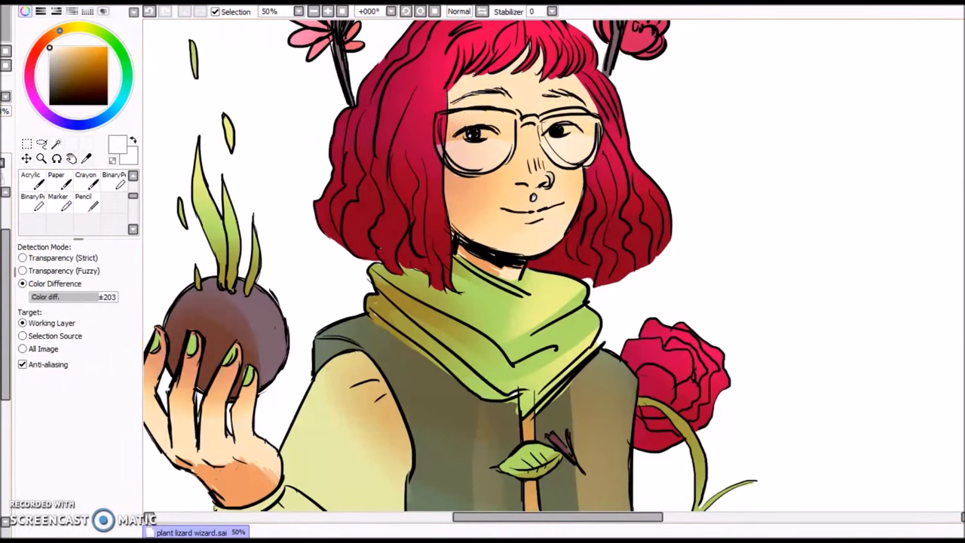
key("n")
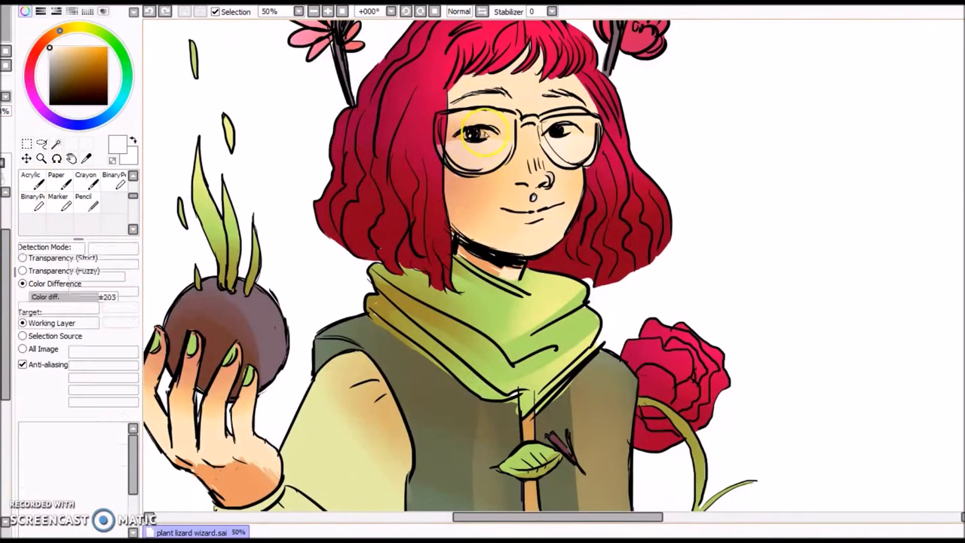
- Recolour the black line art very dark green with the Bucket and the outlines of the orb's sprout a lighter dark green
left_click(343, 12)
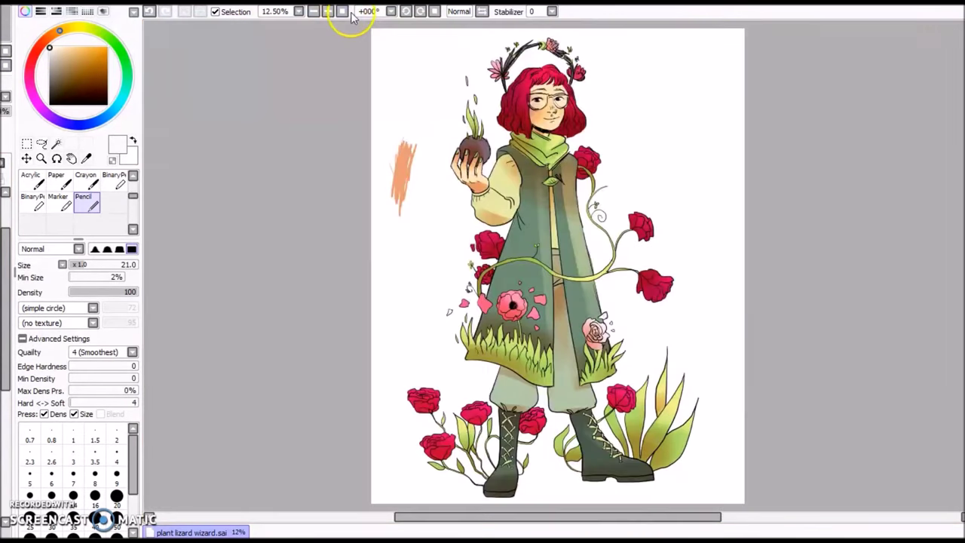
left_click_drag(5, 254, 5, 224)
left_click(0, 226)
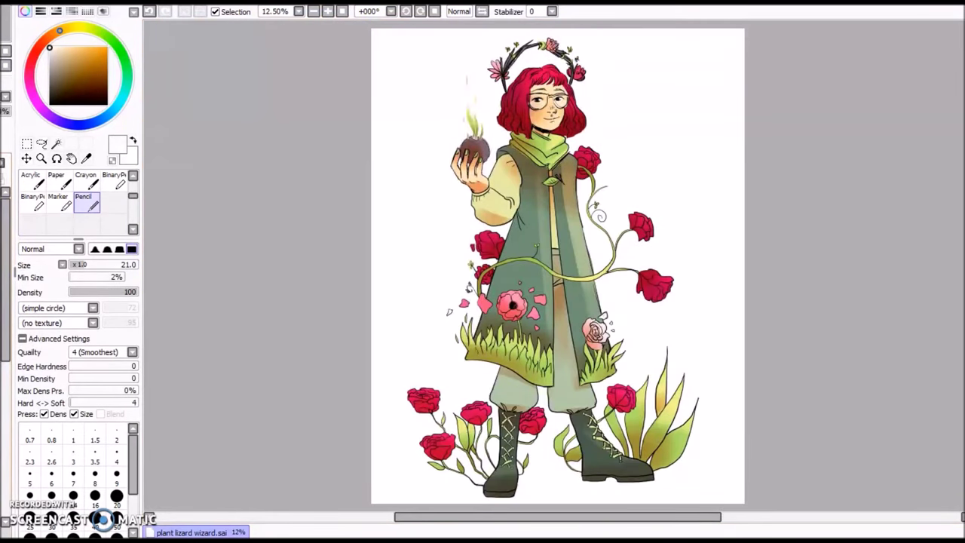
right_click(514, 241)
left_click(80, 74)
left_click(98, 31)
key("g")
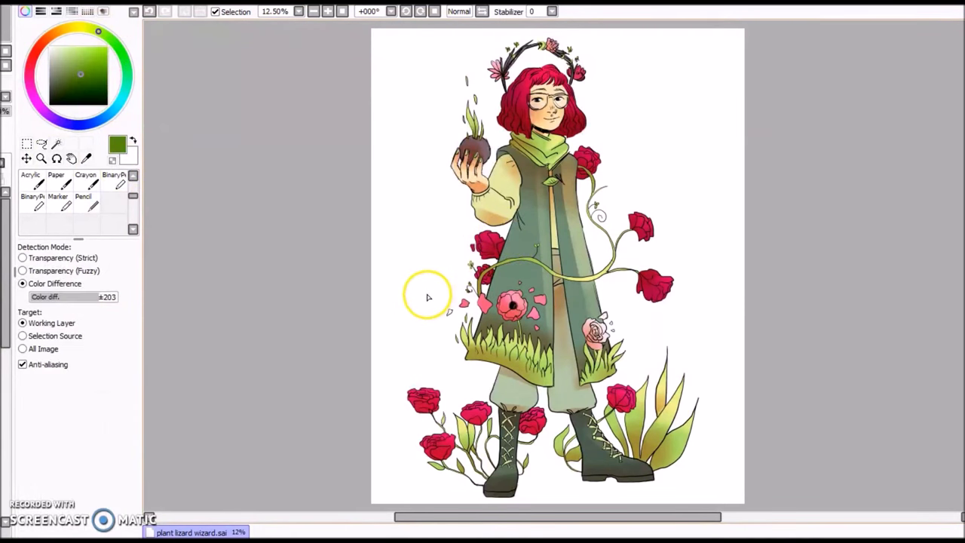
left_click(88, 84)
left_click(102, 92)
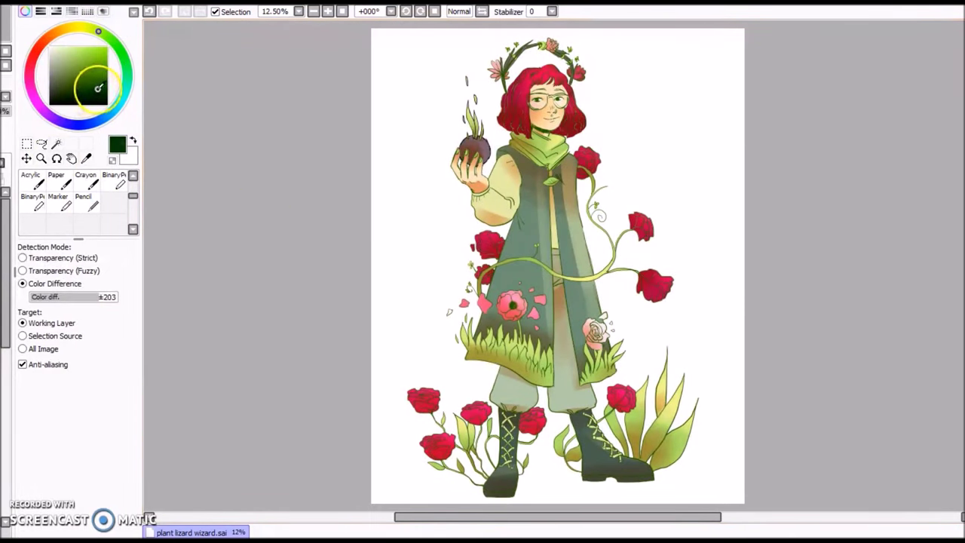
left_click(100, 96)
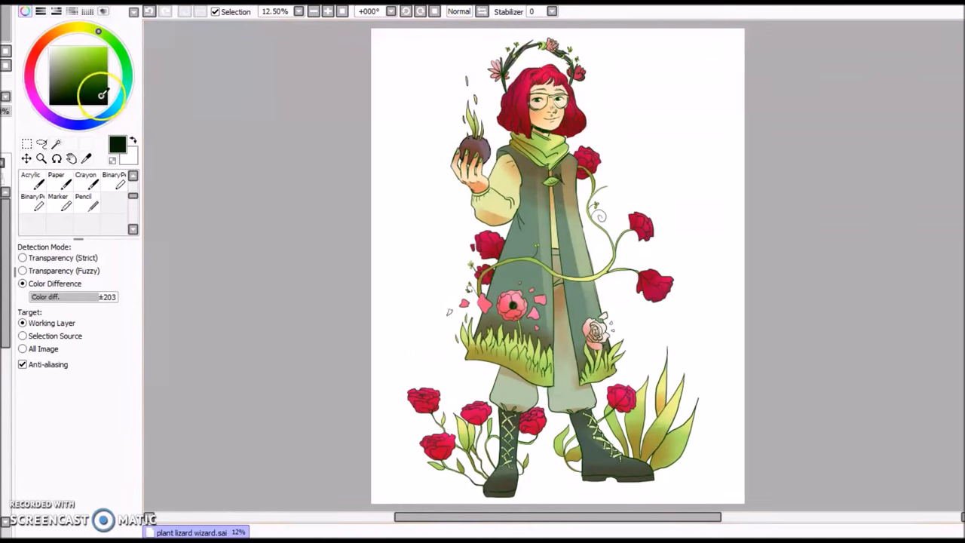
left_click(102, 84)
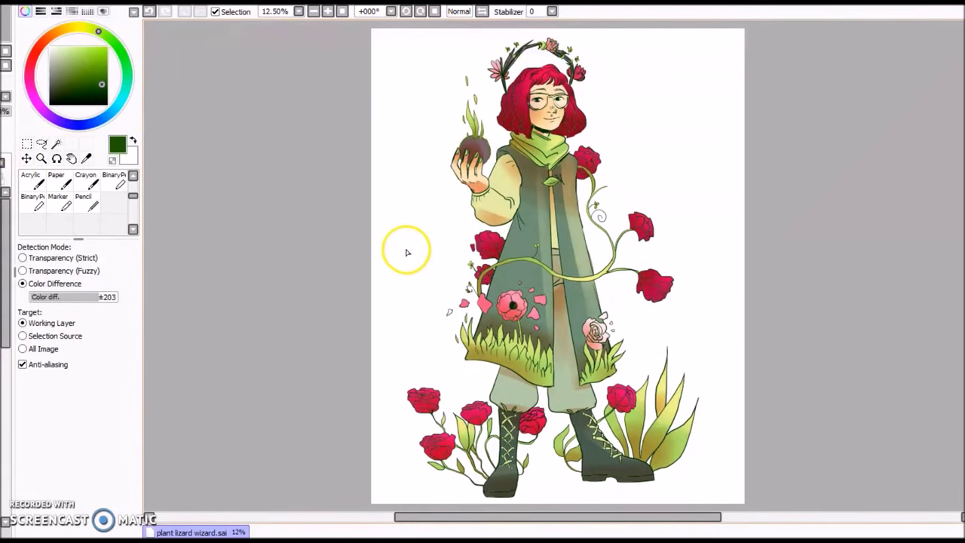
- Recolour the outlines of the scarf and the loose leaves in olive and medium green with the Pencil at size 46
scroll(405, 252, "up", 1)
left_click(103, 93)
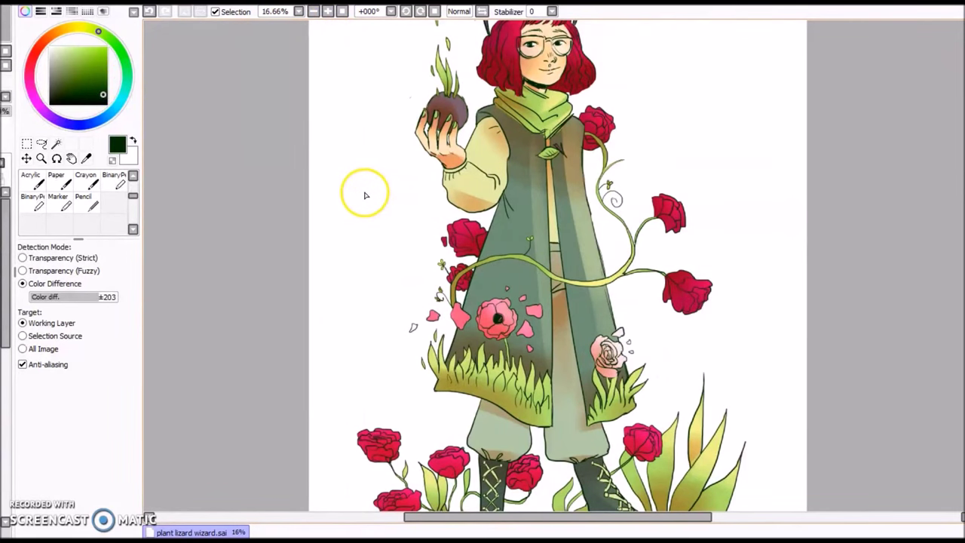
left_click_drag(963, 211, 963, 187)
right_click(552, 168)
right_click(518, 168)
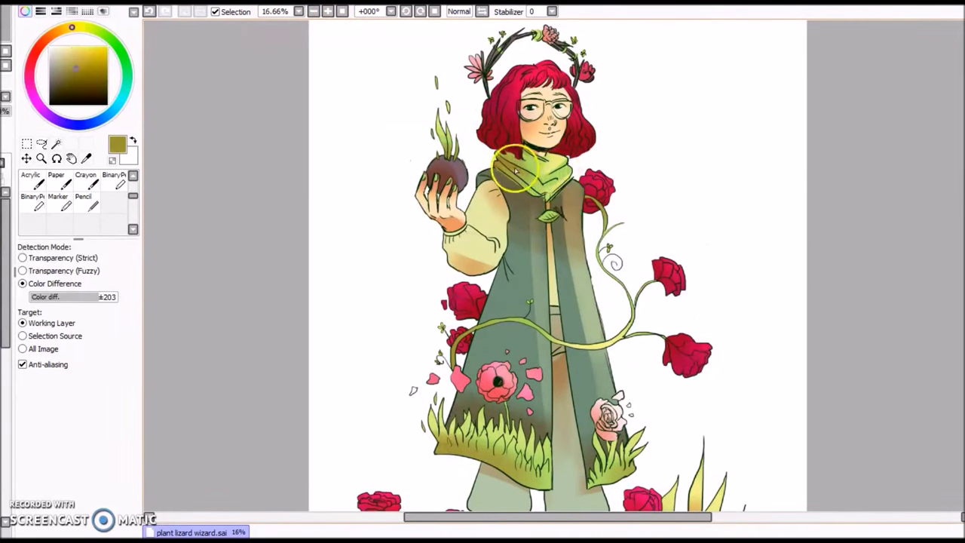
left_click(535, 173, "alt")
key("n")
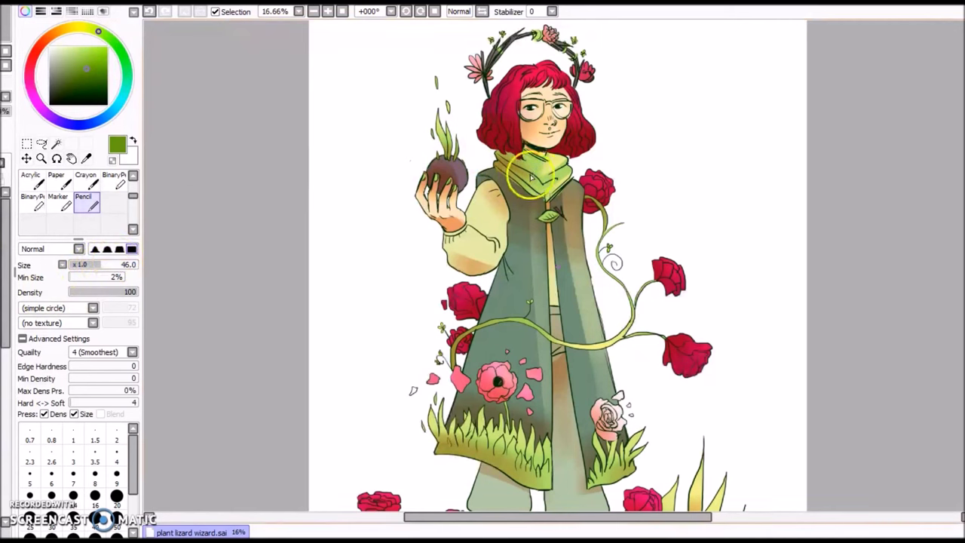
left_click(447, 120)
left_click(434, 275)
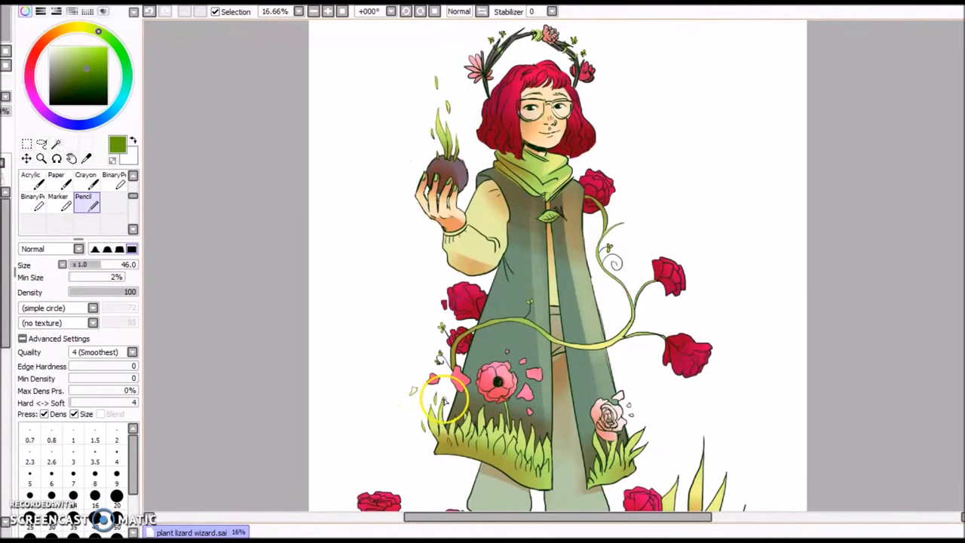
- Airbrush the outlines of the coat's grass and surrounding plants medium green at size 250, and pick very dark green for the Pencil
scroll(649, 444, "down", 3)
scroll(66, 184, "up", 2)
left_click(66, 184)
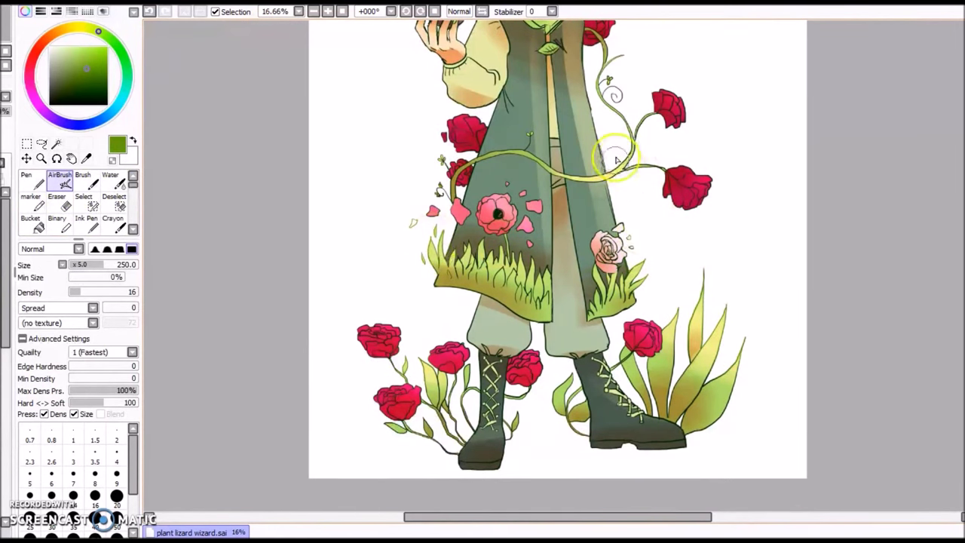
scroll(596, 136, "up", 3)
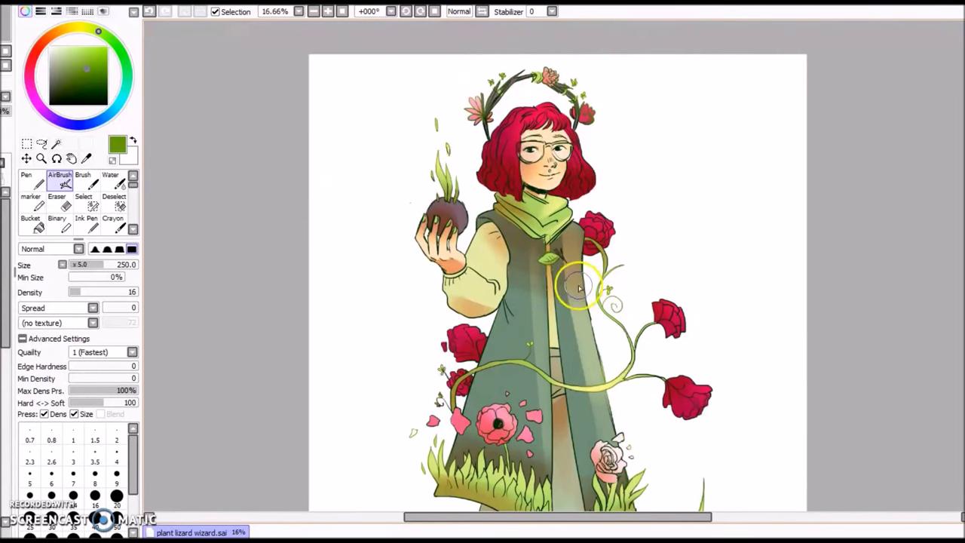
right_click(561, 224)
key("e")
key("n")
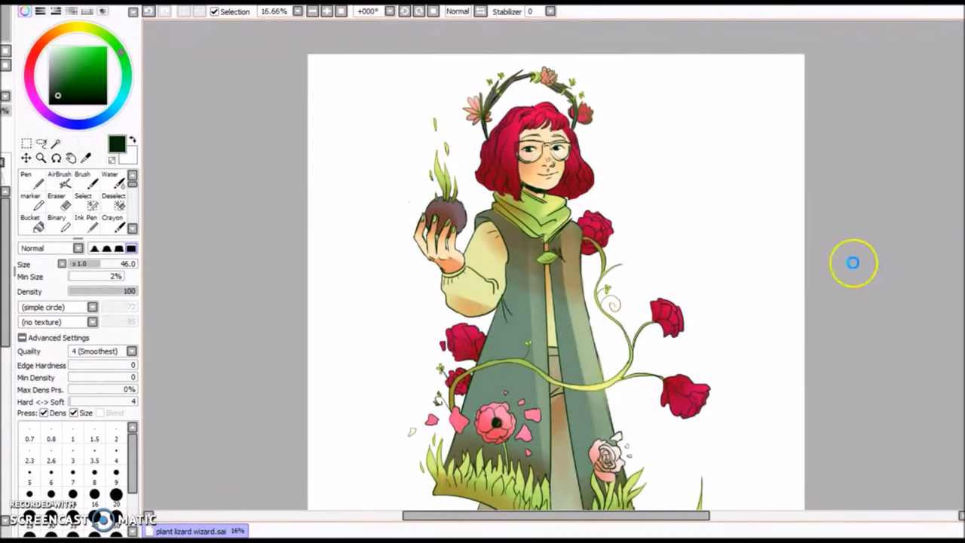
- Set the canvas height to 5700 pixels, extending it below the figure
left_click(342, 13)
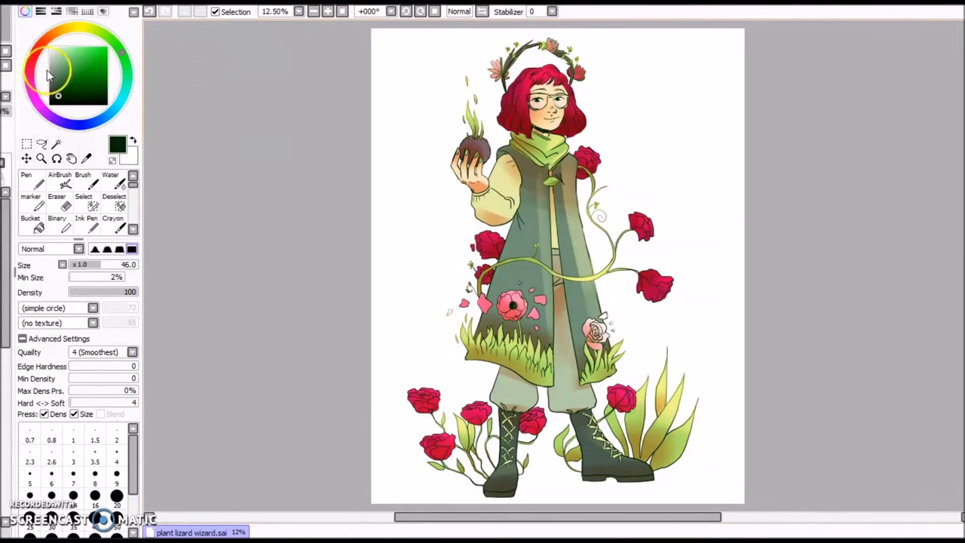
left_click(11, 3)
left_click(32, 22)
left_click_drag(74, 78, 70, 77)
type("7")
key("Return")
- Set the canvas width to 4200 pixels and add a little more height below the figure
left_click(11, 3)
left_click(28, 24)
type("4200")
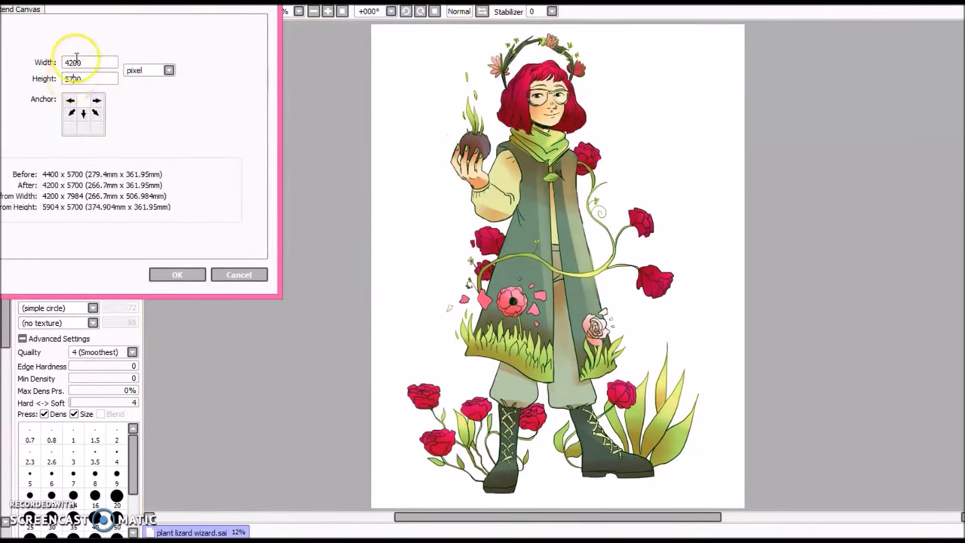
key("Return")
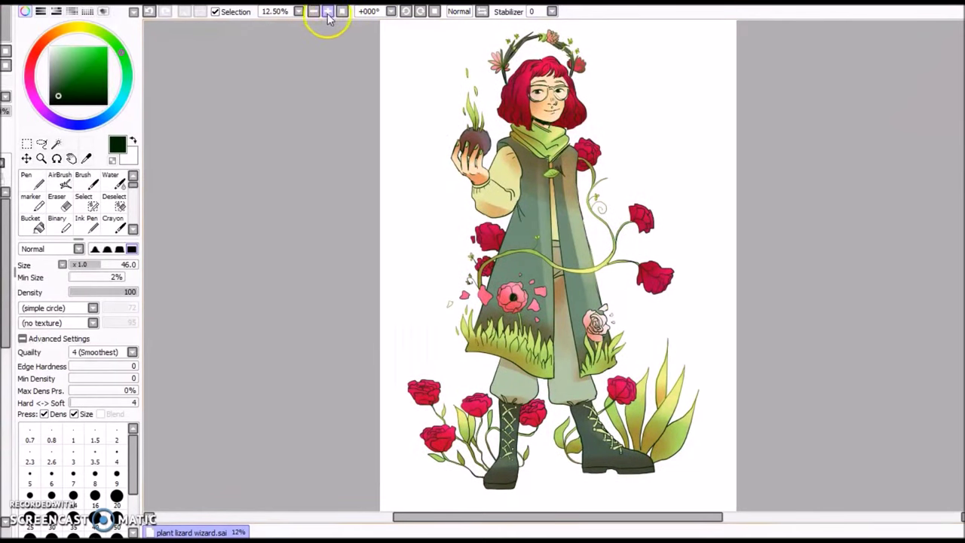
- Paint a light green ground patch beneath the boots and behind the lower plants with the Pencil at size 225
left_click(343, 12)
left_click_drag(6, 294, 6, 452)
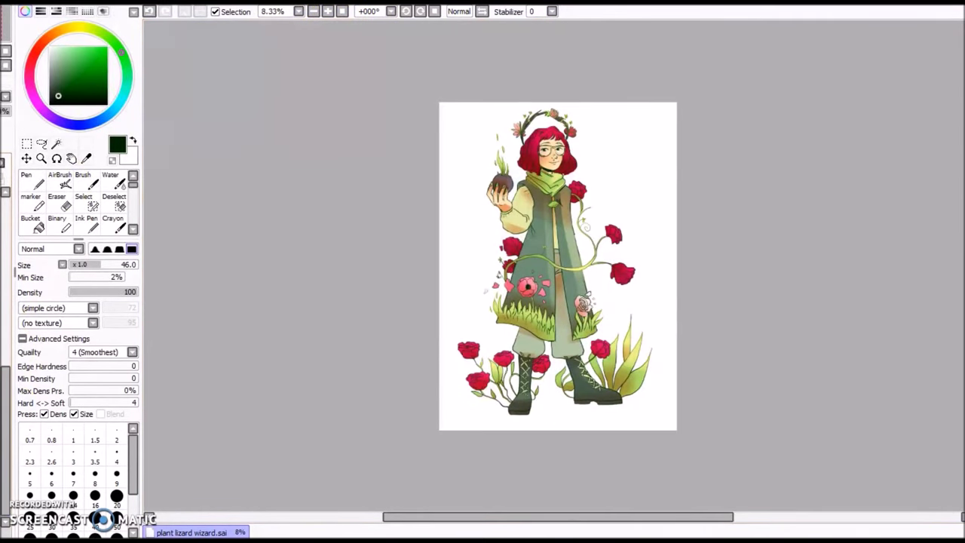
right_click(498, 374)
scroll(121, 215, "down", 5)
left_click(61, 264)
left_click(77, 300)
mouse_move(570, 409)
left_mouse_down()
mouse_move(542, 411)
mouse_move(525, 392)
mouse_move(563, 391)
mouse_move(491, 407)
mouse_move(534, 342)
mouse_move(500, 406)
mouse_move(505, 381)
mouse_move(590, 381)
mouse_move(621, 411)
mouse_move(532, 405)
left_mouse_up()
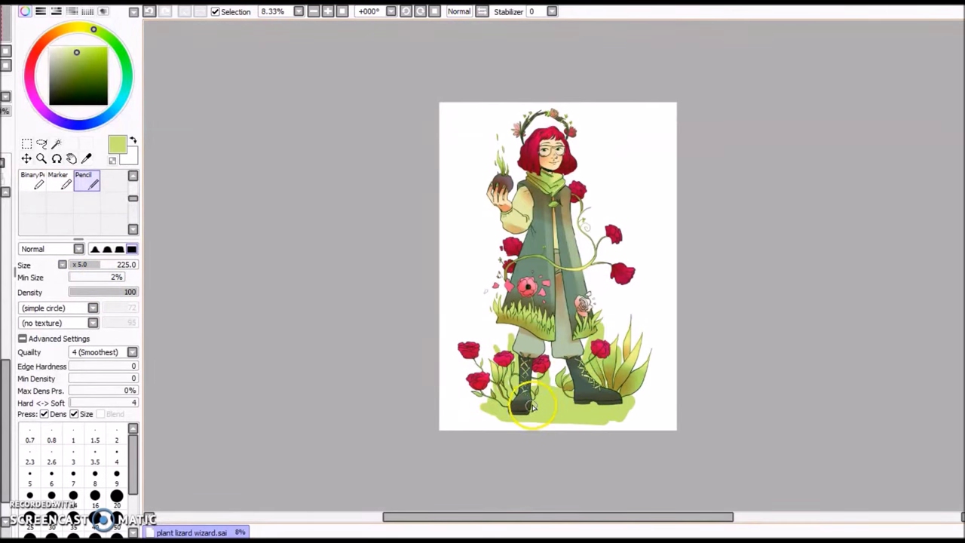
- Add loose light green dabs on both sides of the coat's hem and airbrush the background greenery darker green at size 250
left_click_drag(473, 289, 478, 300)
mouse_move(614, 301)
left_mouse_down()
mouse_move(613, 315)
mouse_move(627, 313)
left_mouse_up()
left_click_drag(636, 289, 634, 295)
left_click_drag(648, 315, 646, 324)
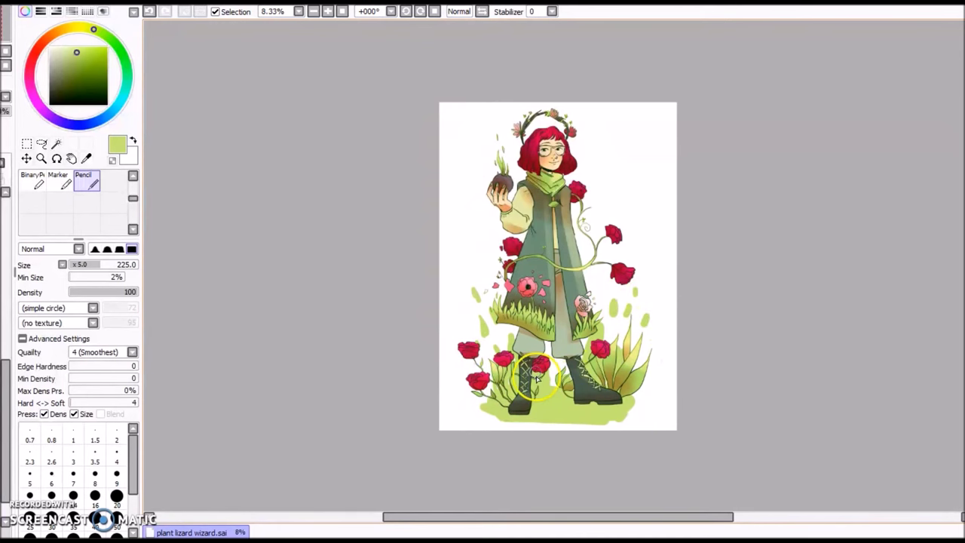
scroll(125, 184, "up", 3)
left_click(60, 180)
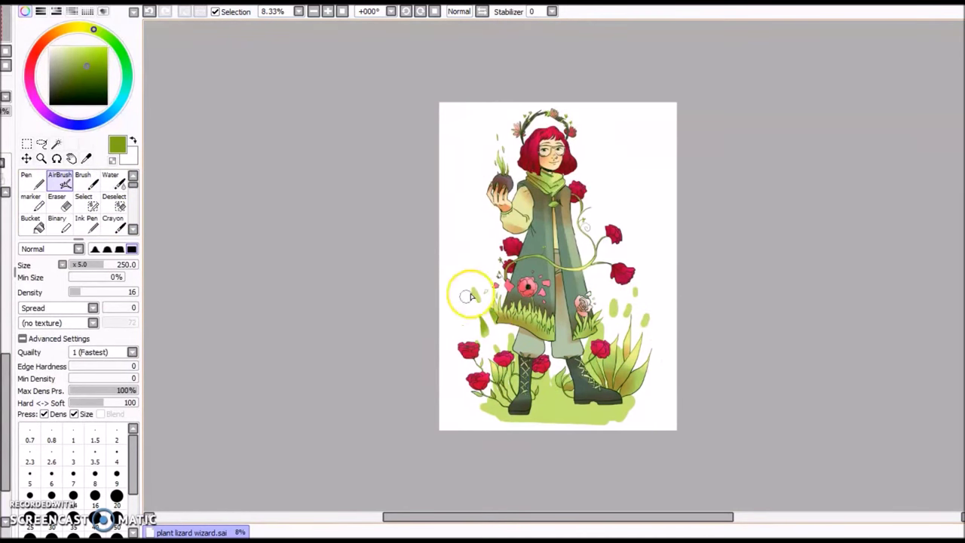
- Pick the light orange from the swatch beside the figure and airbrush it at size 445 over the background greenery and dabs
left_click_drag(5, 374, 5, 218)
right_click(454, 202)
left_click_drag(7, 261, 7, 443)
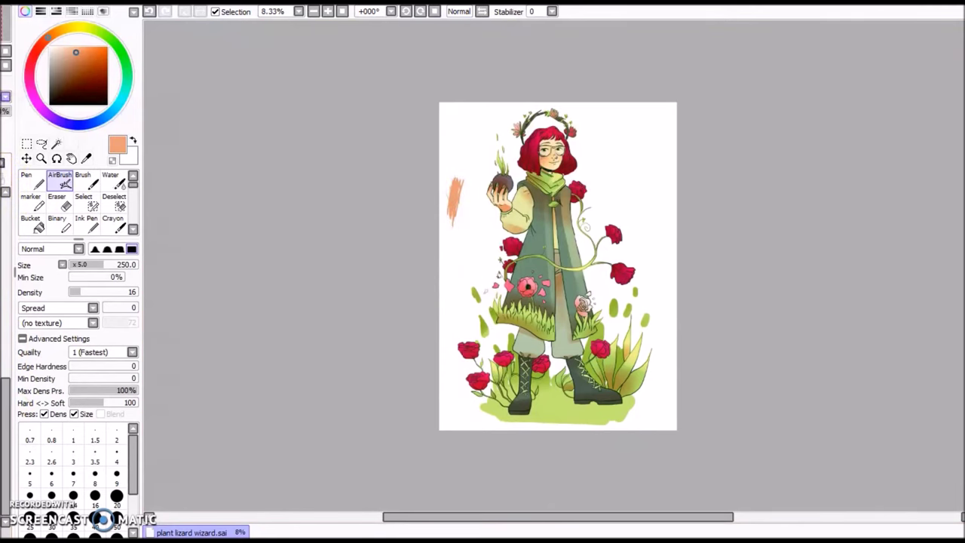
left_click(130, 265)
mouse_move(476, 330)
left_mouse_down()
mouse_move(497, 321)
mouse_move(511, 327)
left_mouse_up()
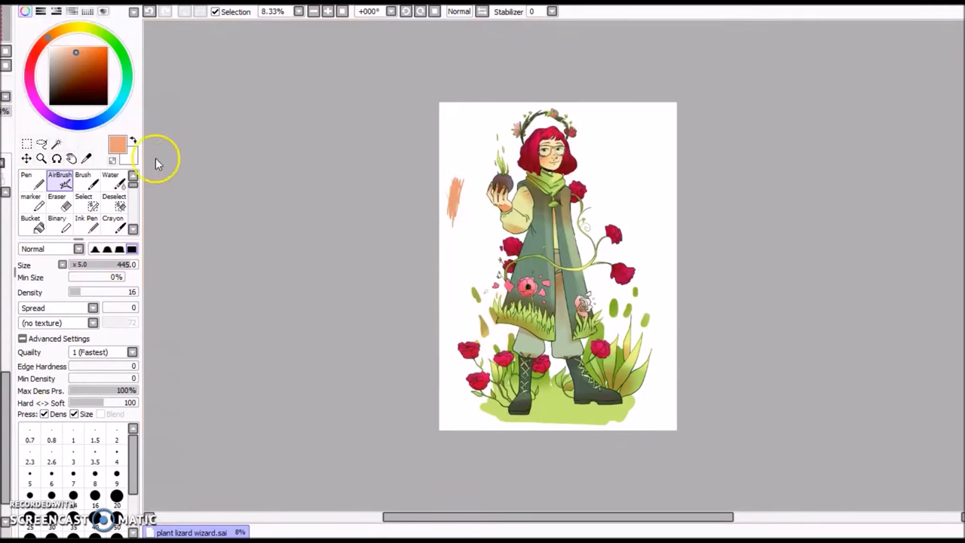
left_click_drag(546, 383, 565, 374)
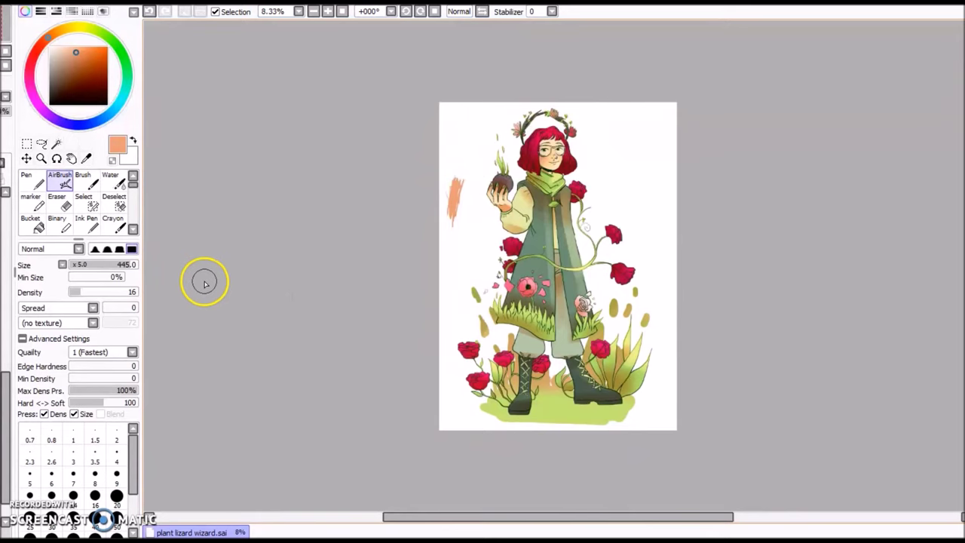